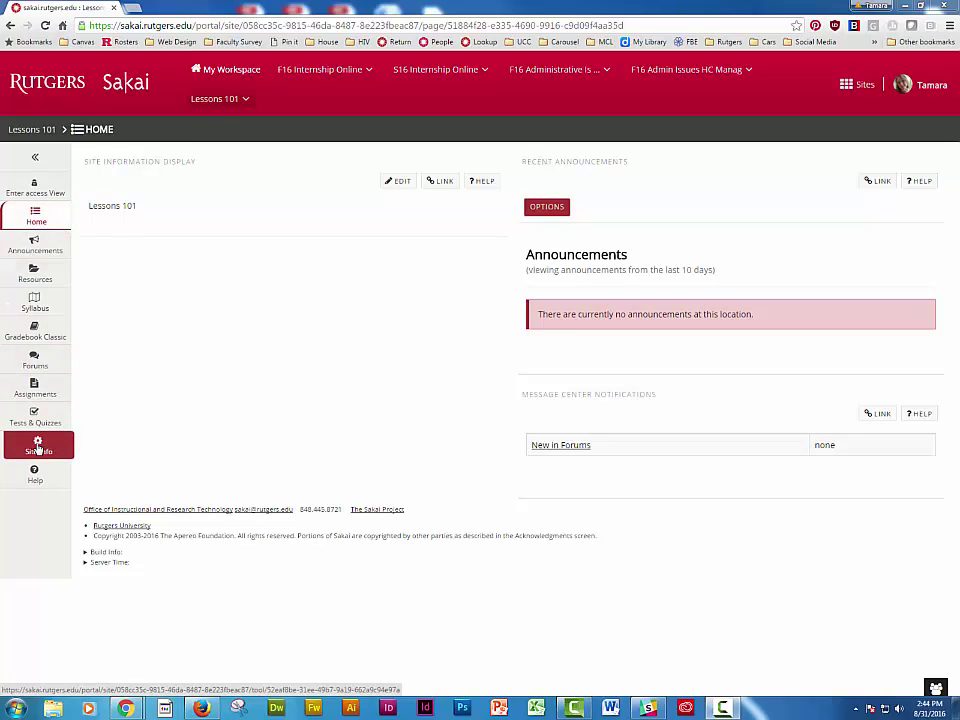
Add the Lessons tool from the content sharing tools to the Lessons 101 site and continue to its setup
click(37, 447)
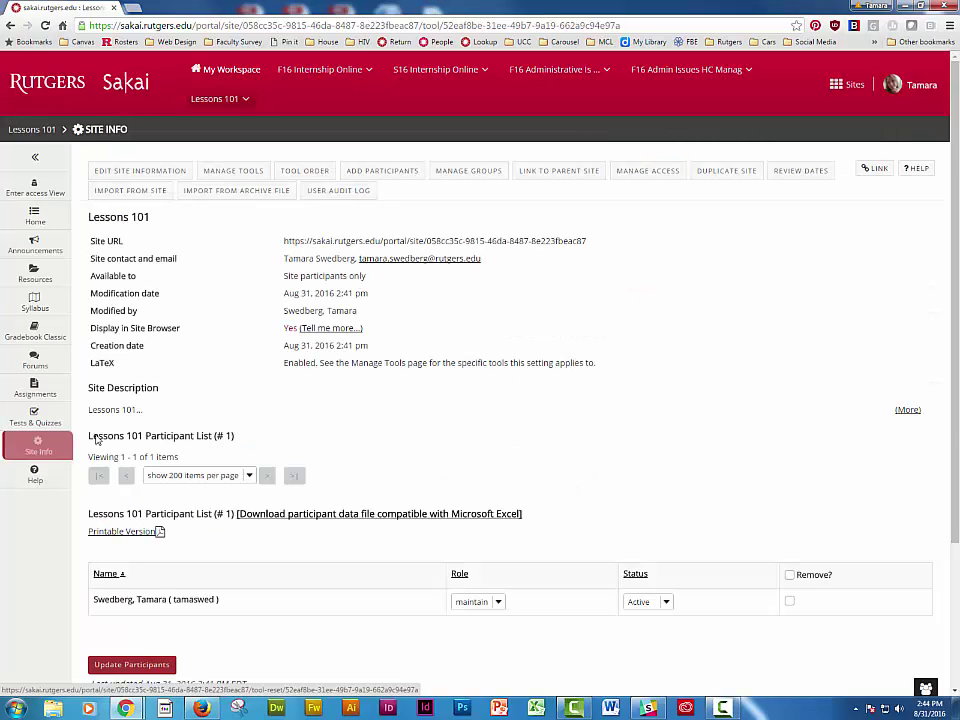
click(247, 172)
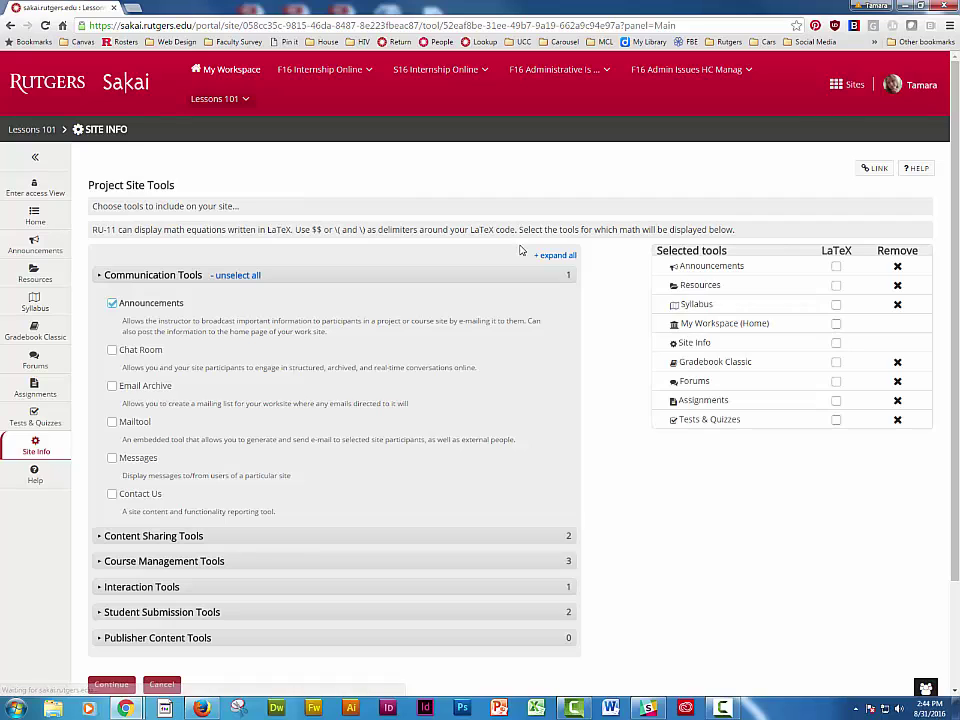
click(557, 255)
scroll(420, 454, down, 2)
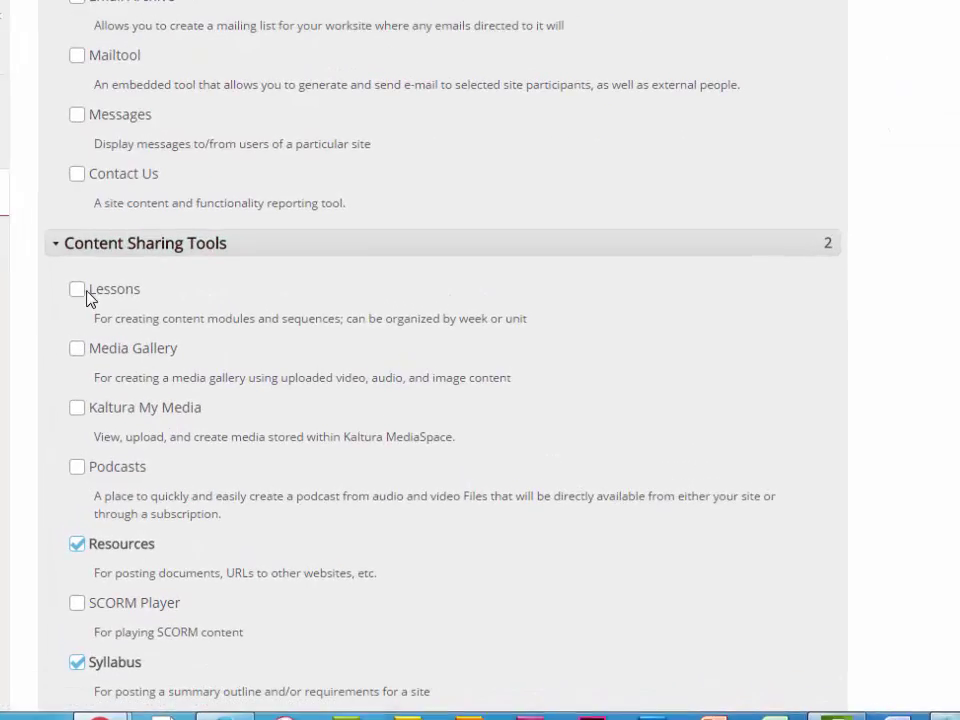
click(112, 439)
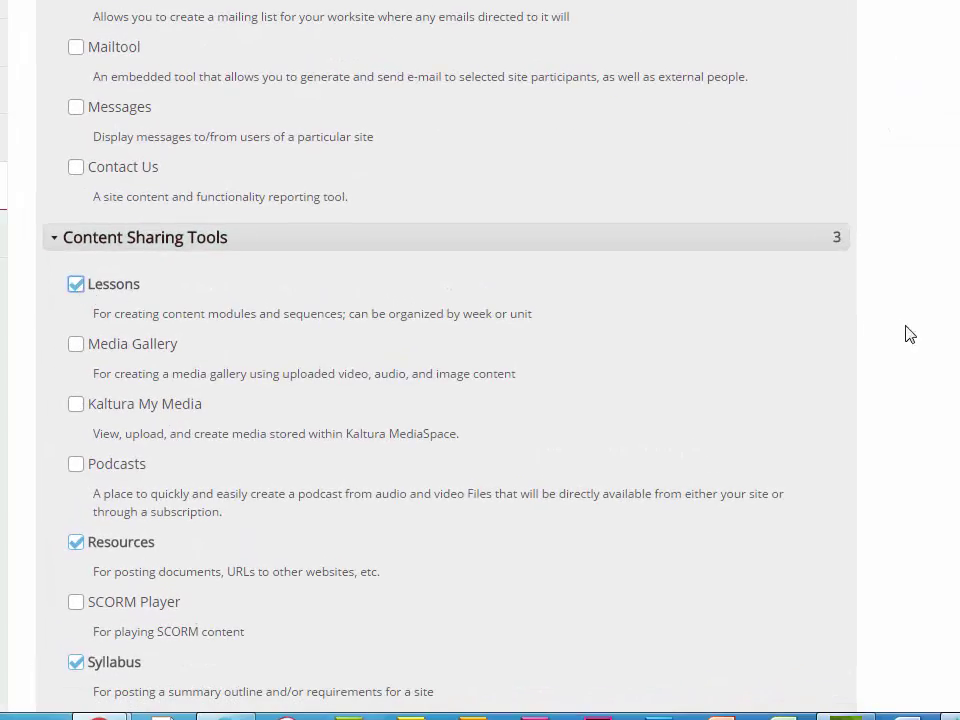
scroll(934, 373, down, 15)
scroll(934, 373, down, 15)
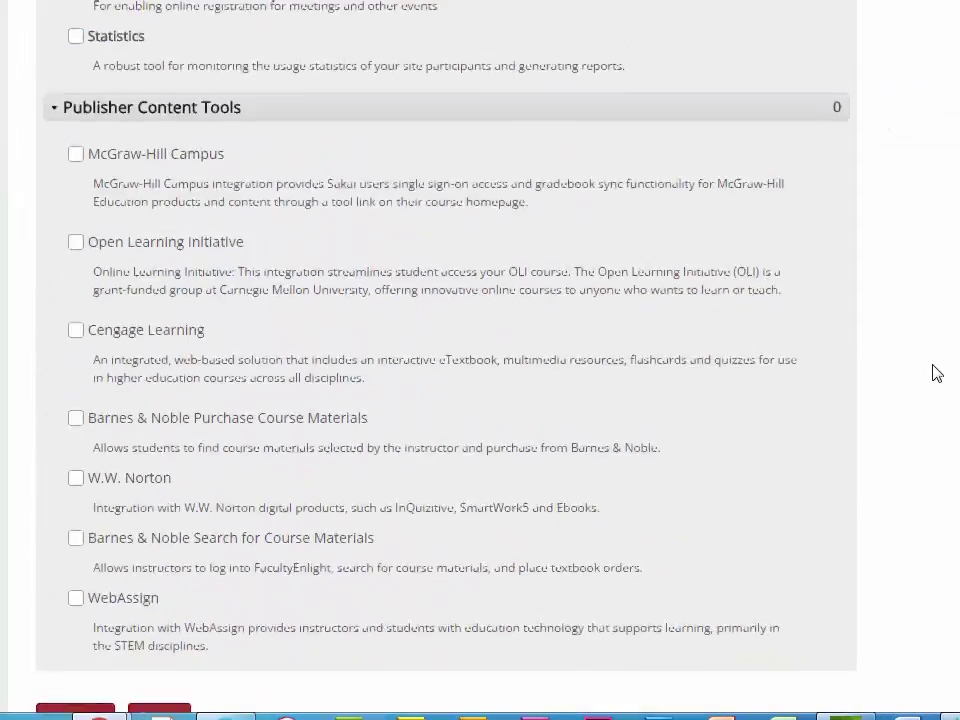
click(80, 487)
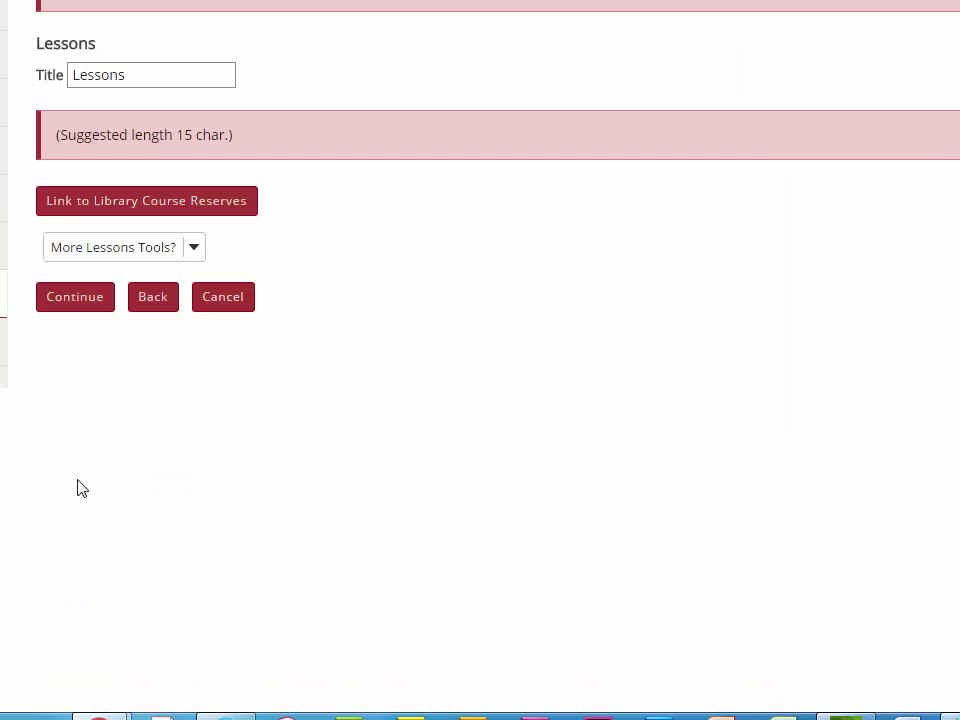
Title the new Lessons page "Week 1" and finish adding it to the site
click(122, 74)
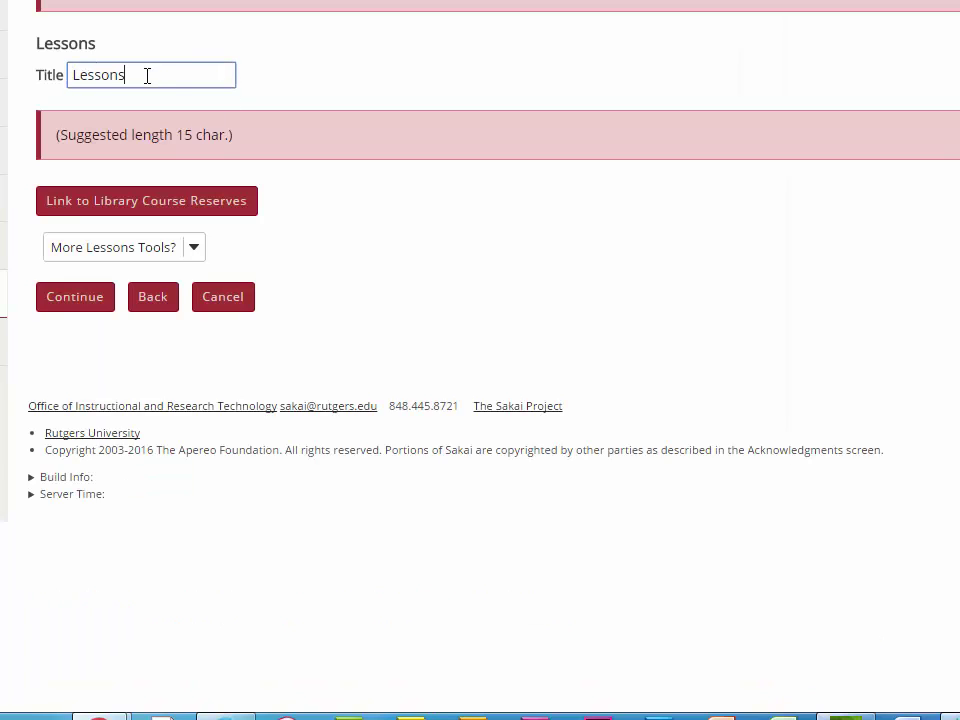
double_click(147, 75)
text(Week 1)
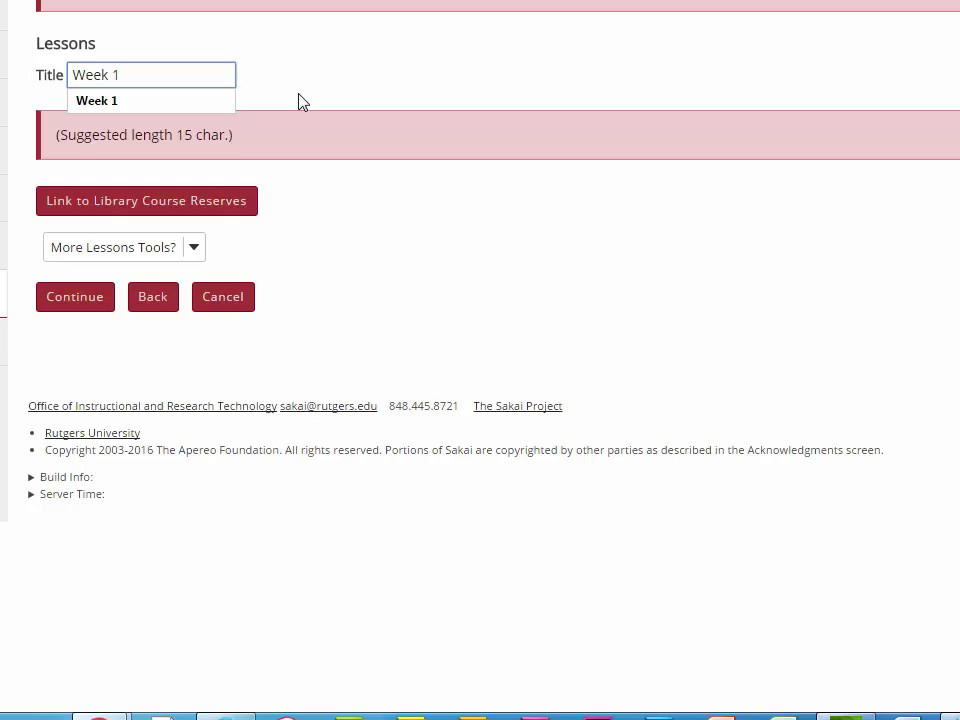
click(318, 96)
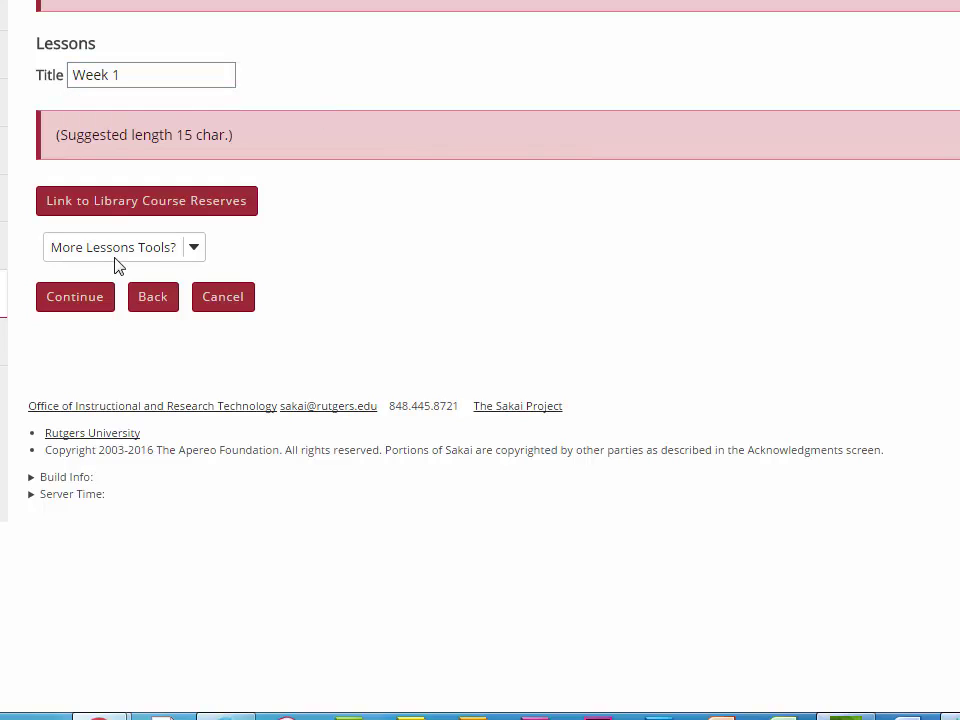
click(65, 299)
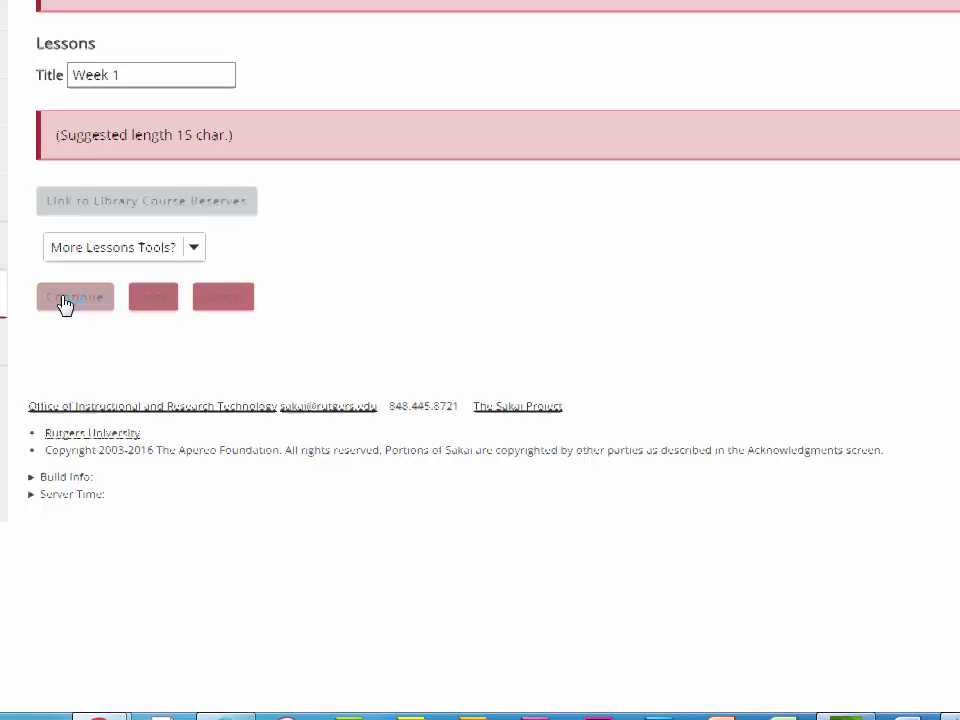
click(60, 238)
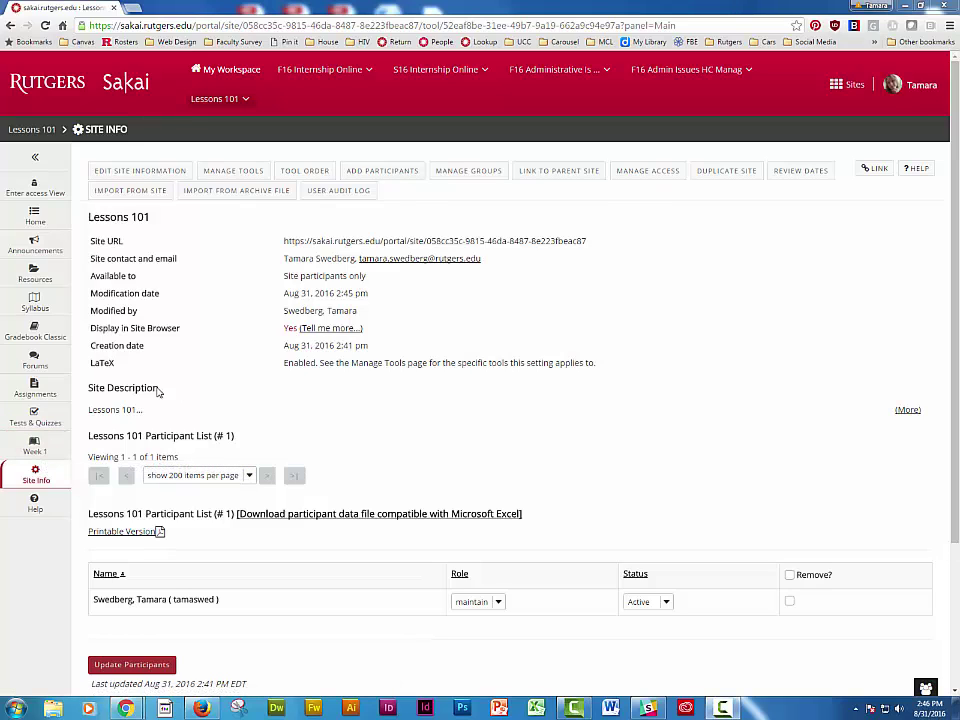
Open the Week 1 page, preview it in access view, and return to the editing view
click(37, 446)
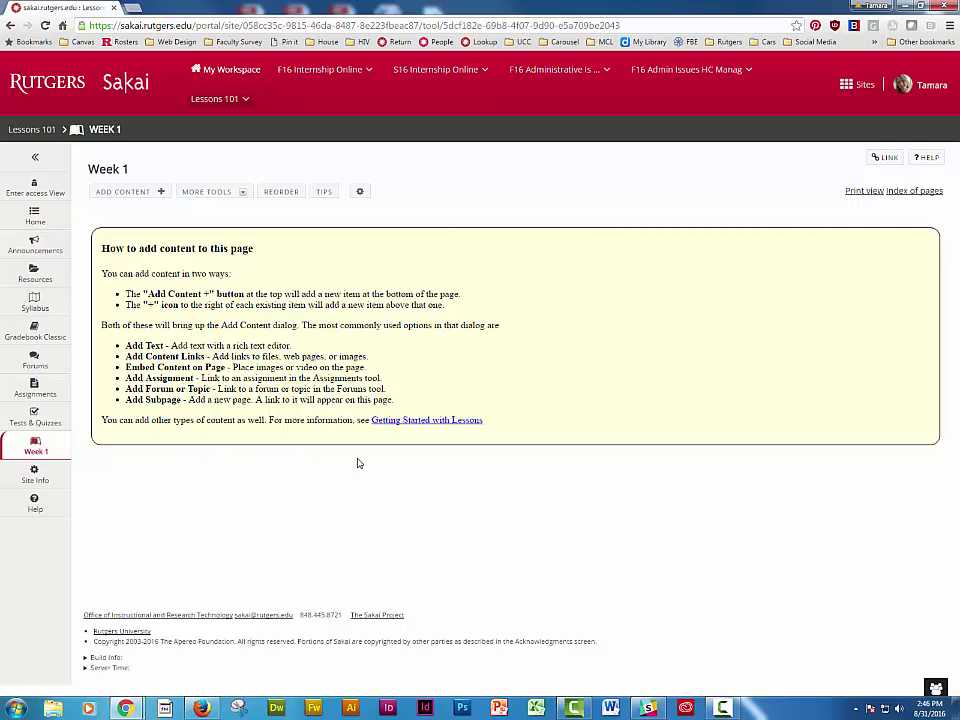
click(38, 186)
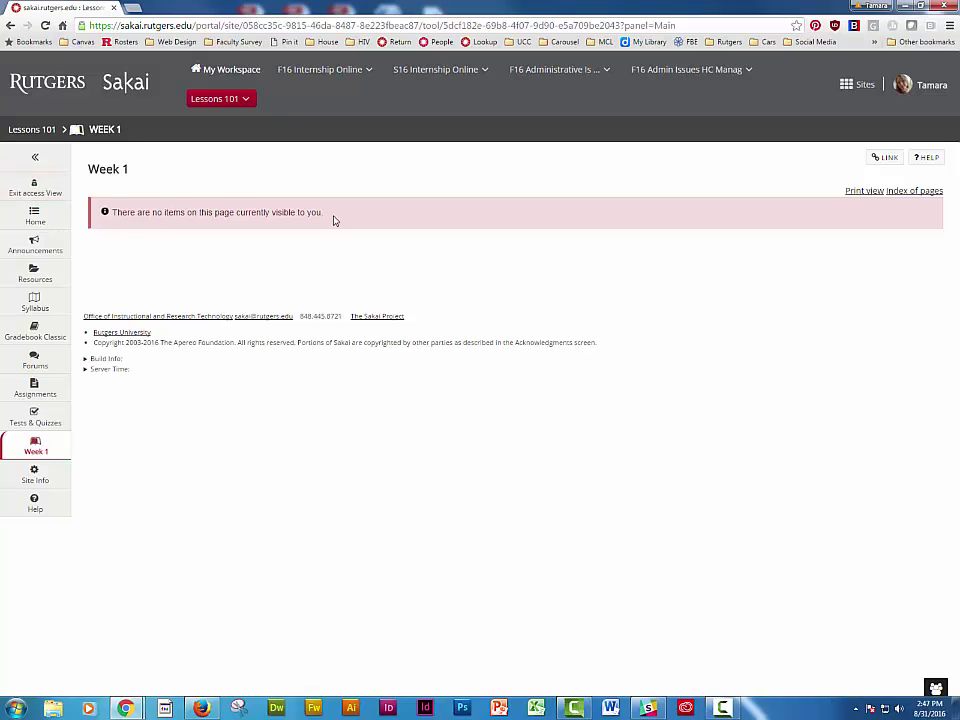
click(30, 187)
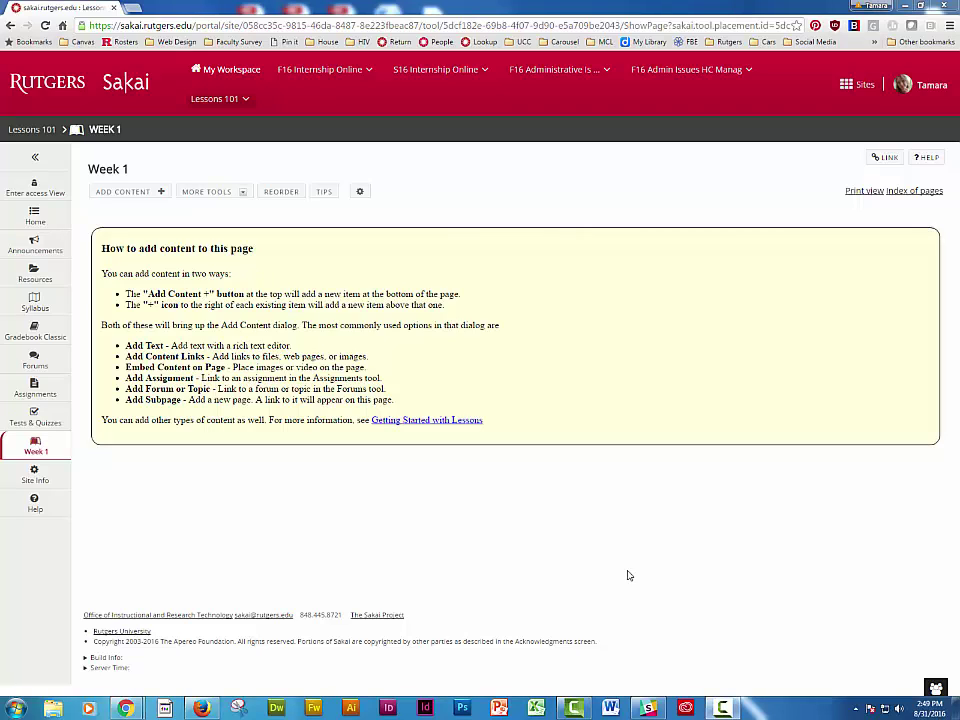
Add a text item to Week 1 with the lines "Start Date: 9/6/16" and "End Date: 9/12/16"
click(160, 191)
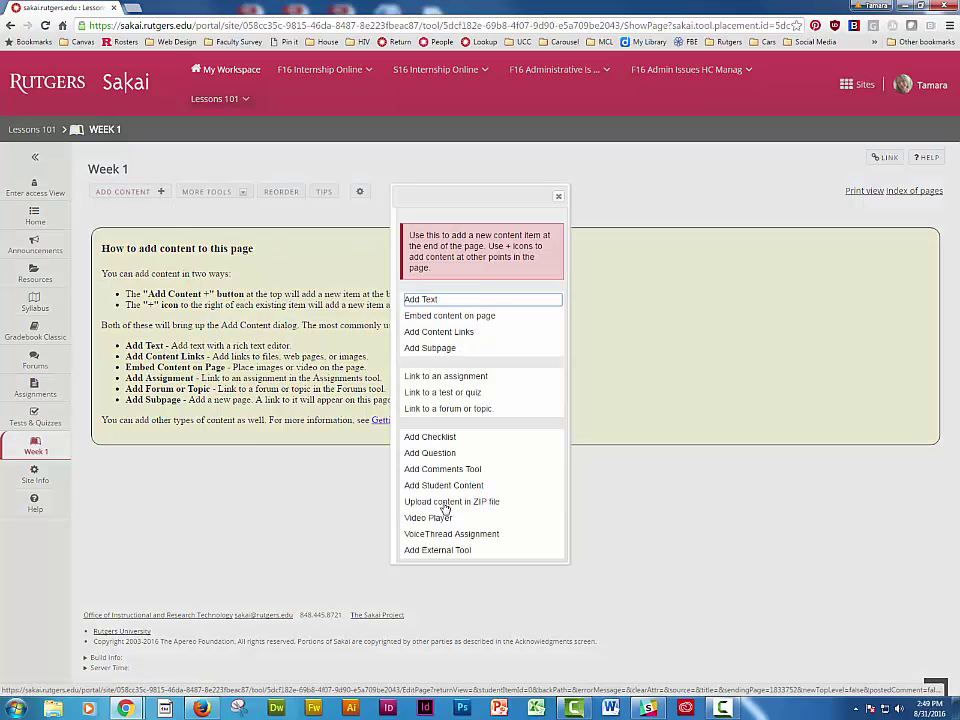
click(424, 304)
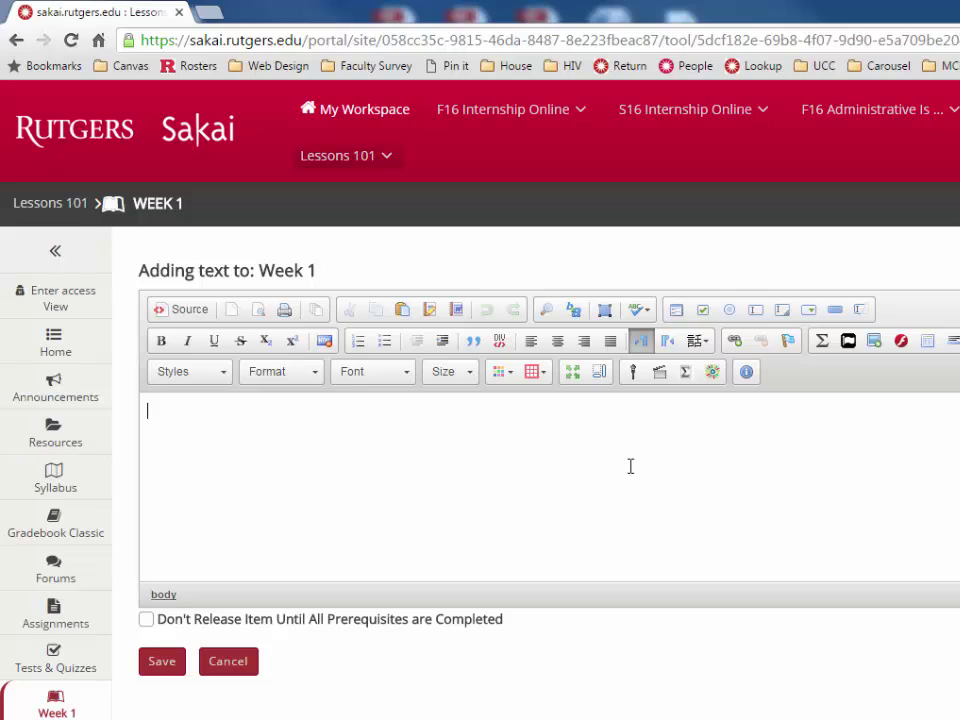
text(Start Date:)
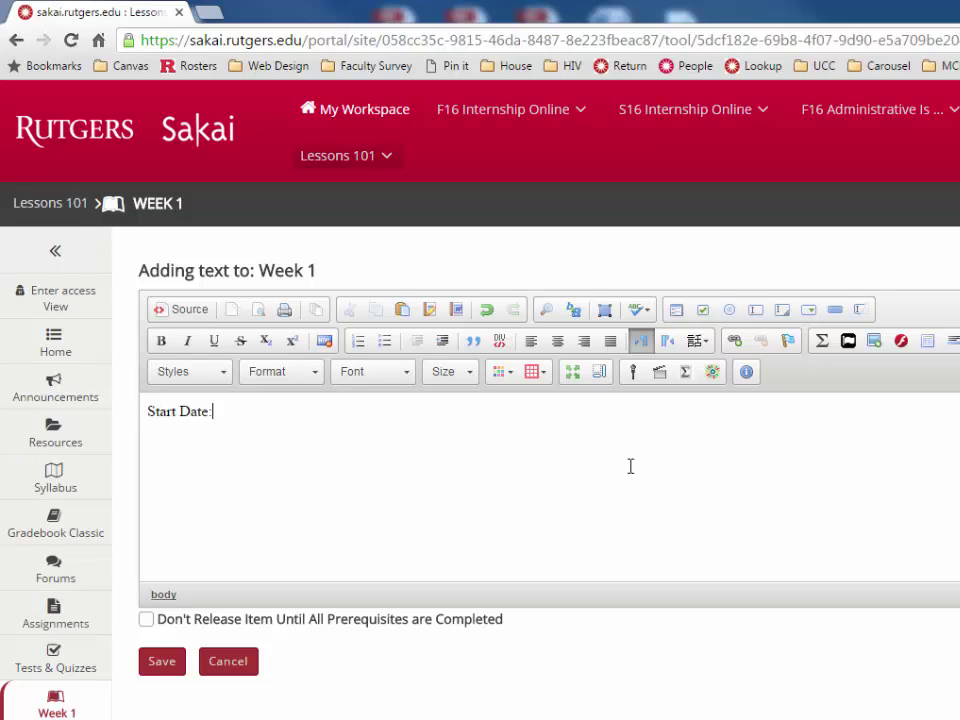
text( 9/6/16)
key(Return)
text(We)
key(BackSpace)
key(BackSpace)
text(End Date:)
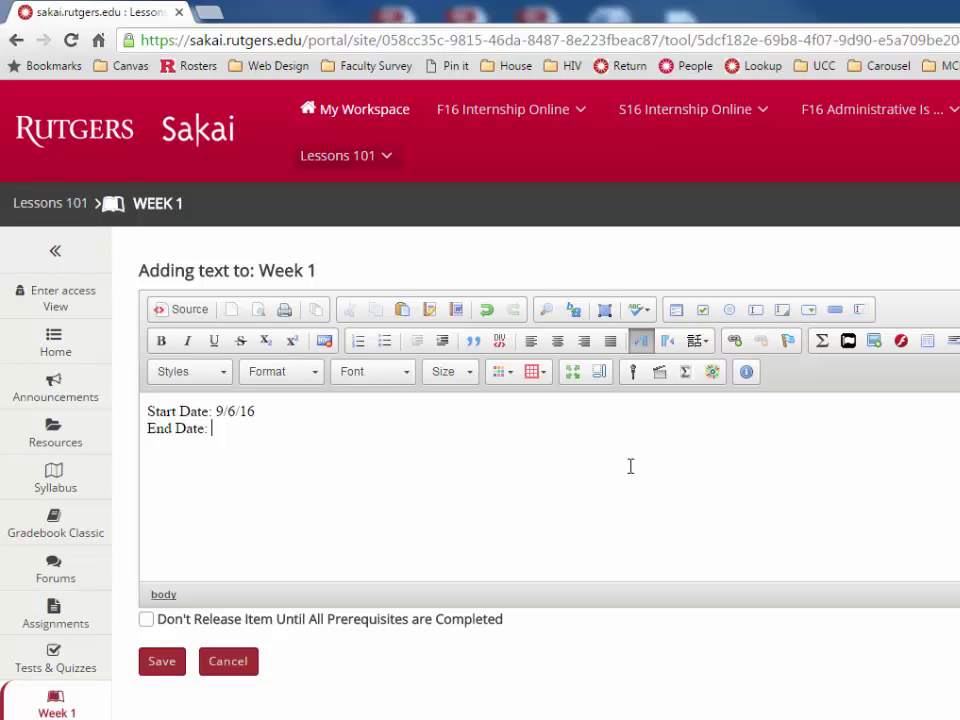
text( 9/12/16)
Format the start date and end date lines as Heading 1
drag(270, 431, 146, 407)
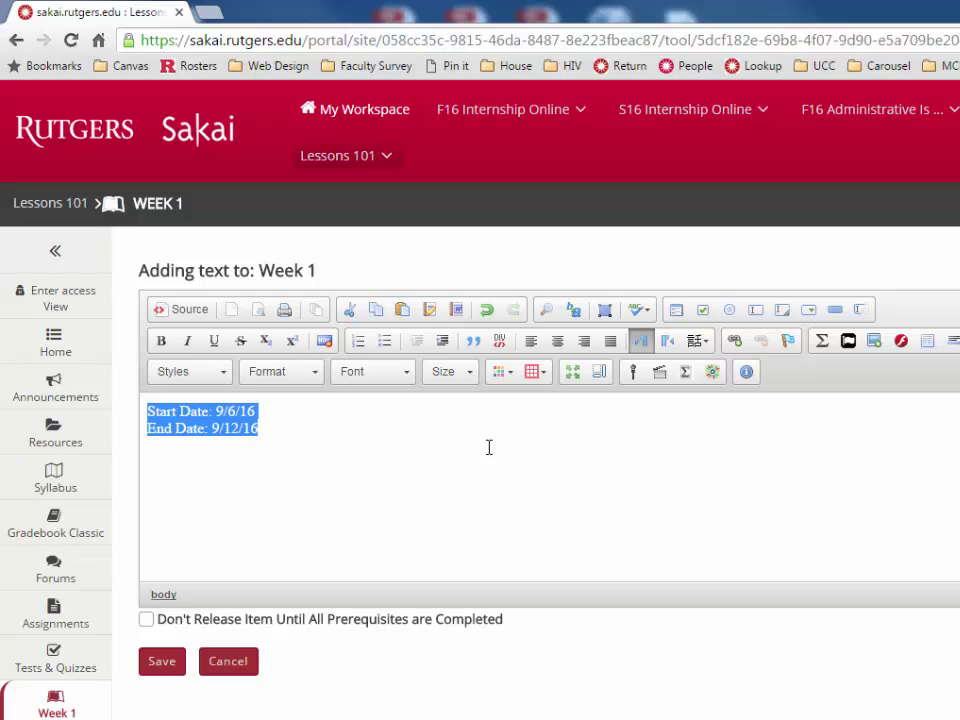
click(316, 383)
mouse_move(375, 426)
mouse_down()
mouse_move(376, 497)
mouse_move(375, 405)
mouse_up()
click(306, 462)
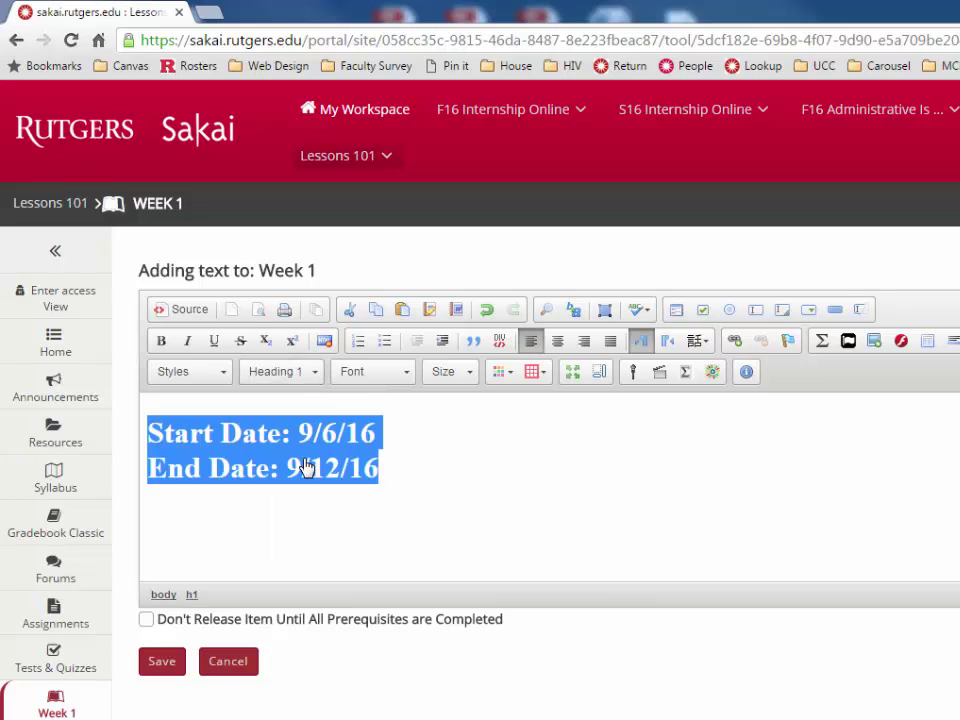
click(416, 482)
Add the line "Topic: Learning the Lessons Tool" below the dates and format it as Heading 2
key(Return)
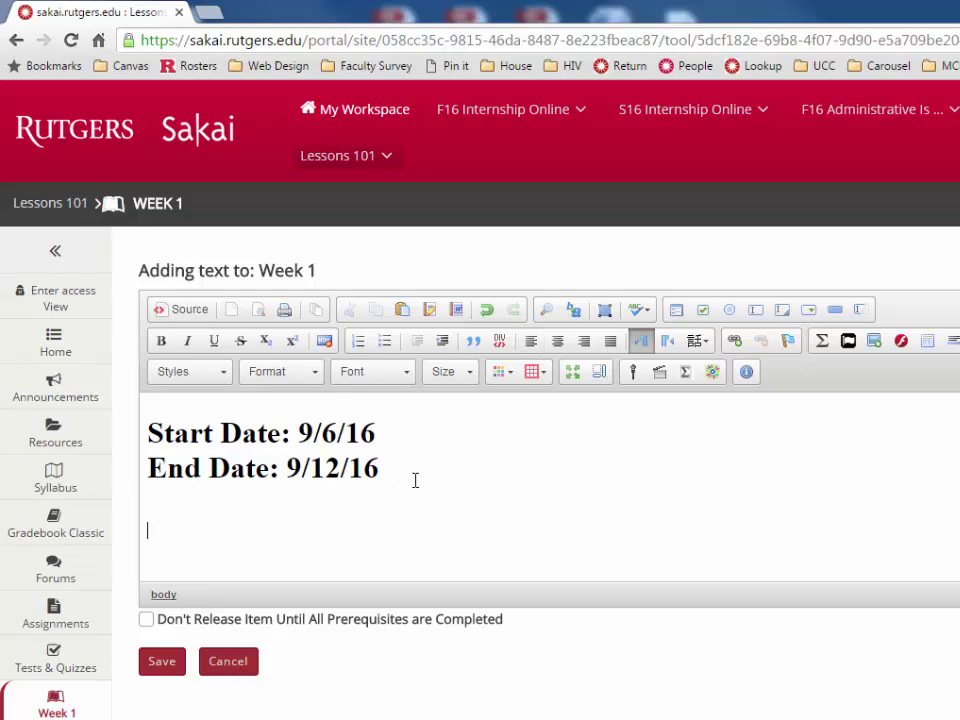
text(Topic: Learning the Lessons Tool)
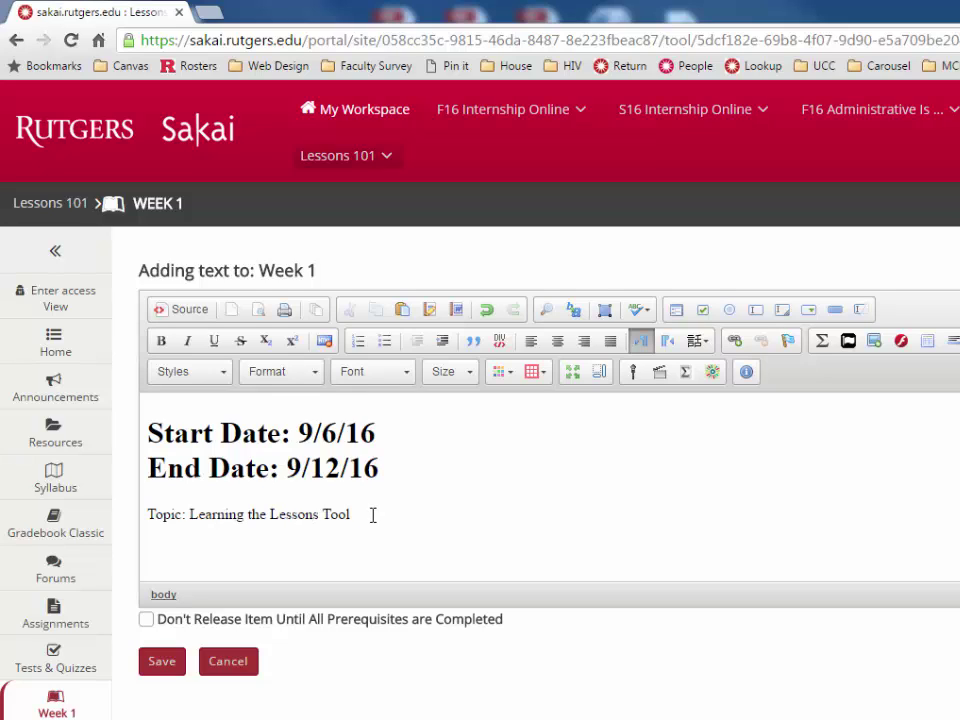
drag(373, 514, 147, 514)
click(298, 375)
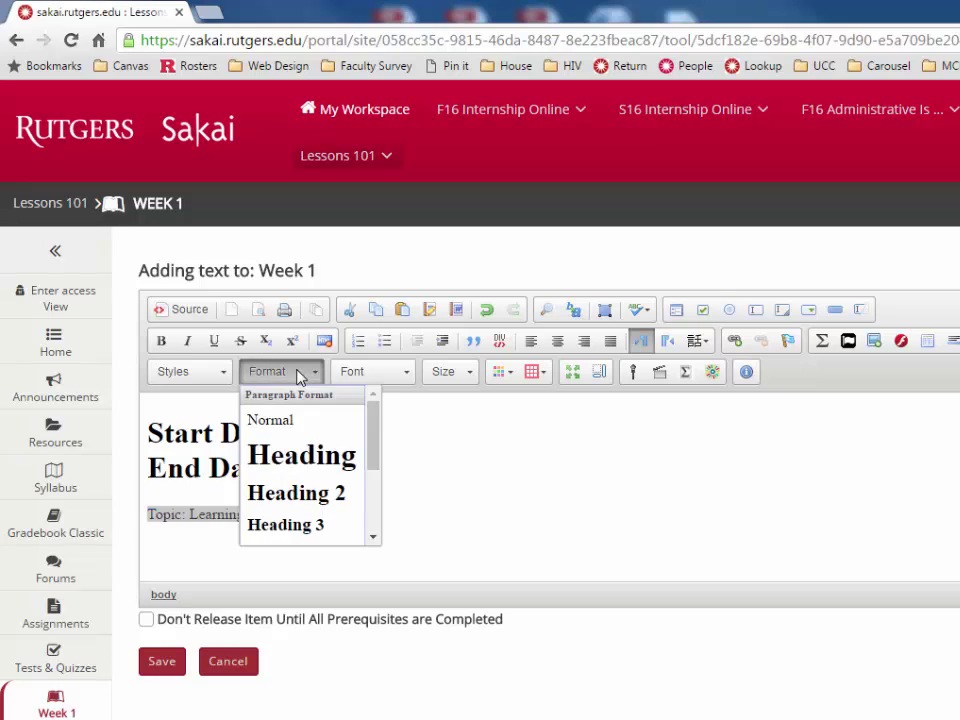
click(316, 492)
click(556, 520)
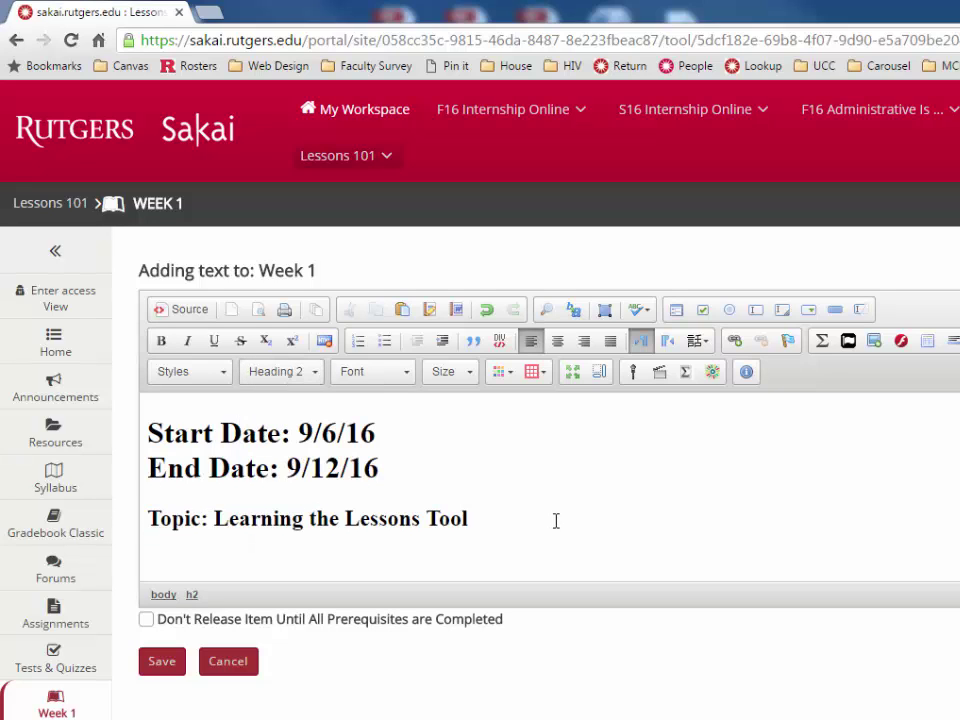
Add the line "Learning Goals. By the end of this unit you should be able to:" below the topic, formatted as Heading 3
key(Return)
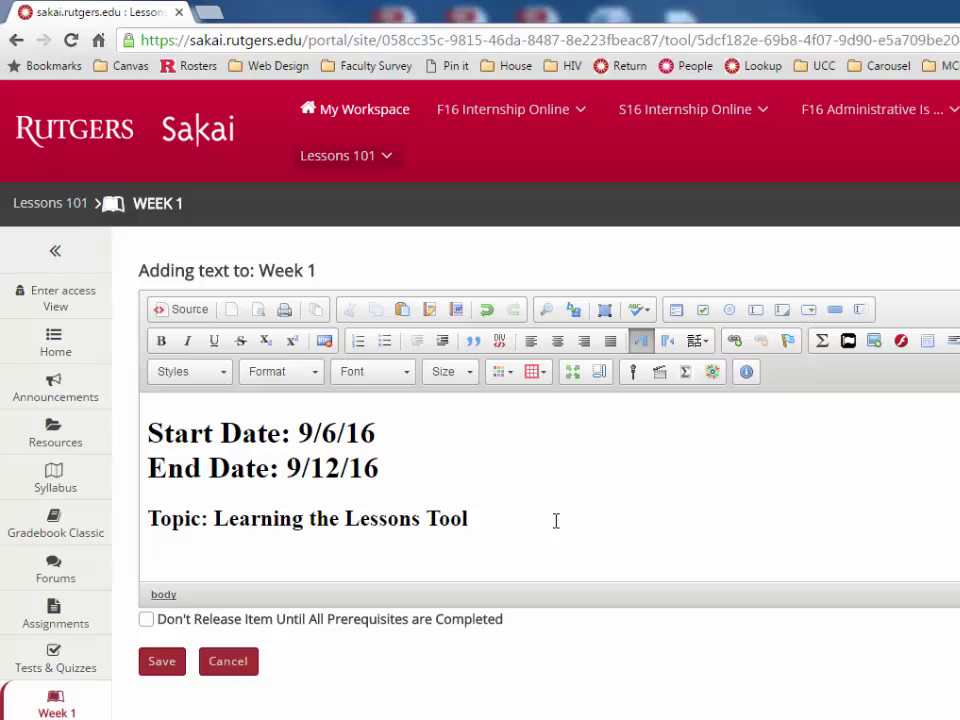
text(Learning Goals)
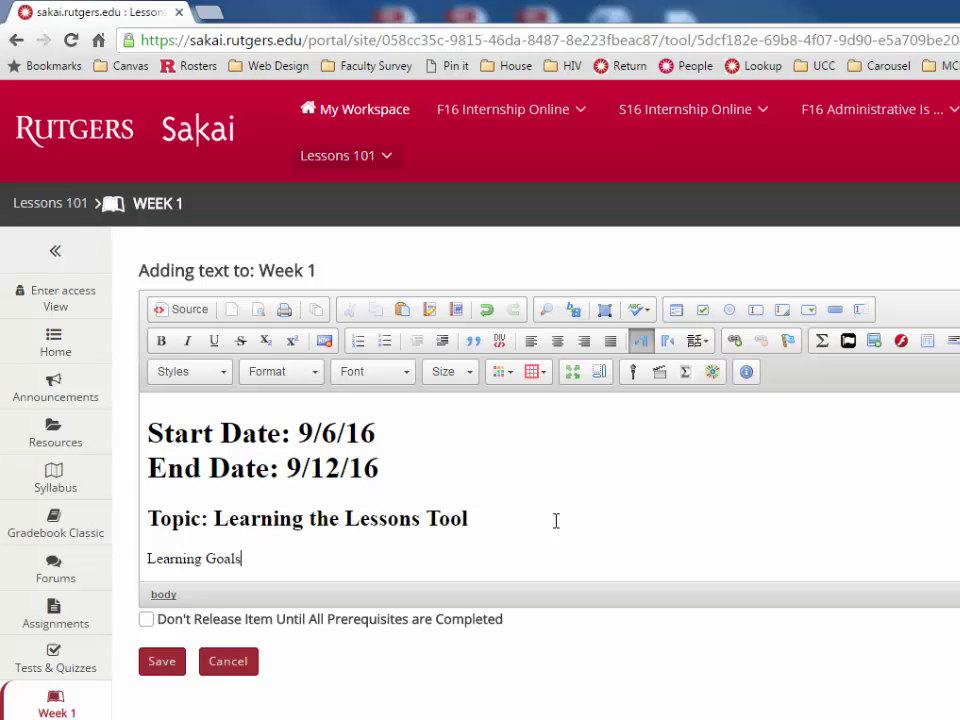
text(. By the end of this unit)
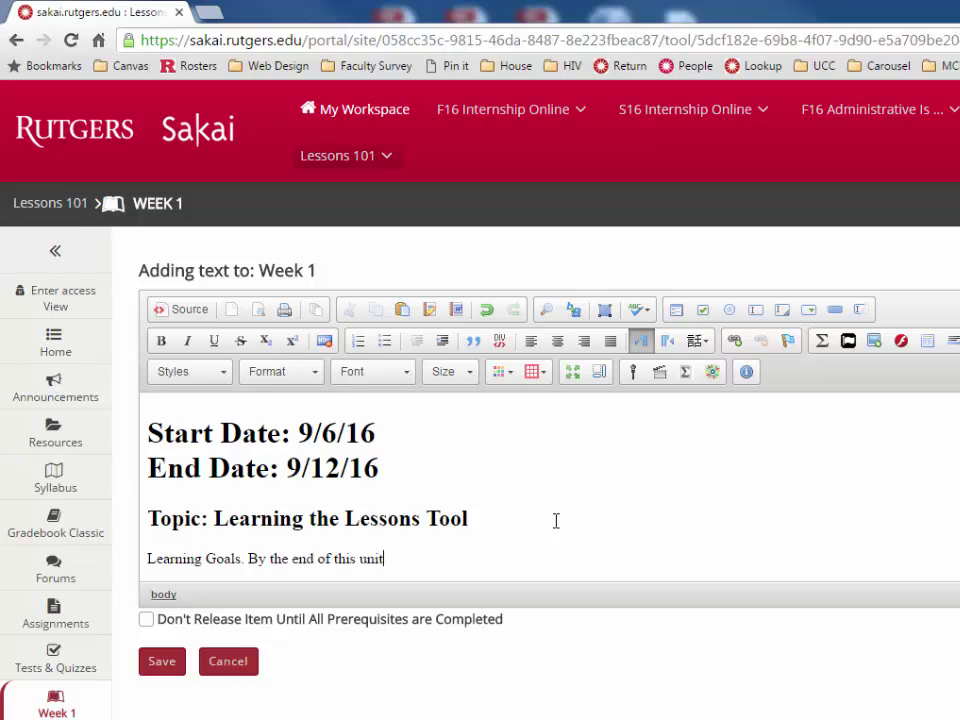
text( you should be a)
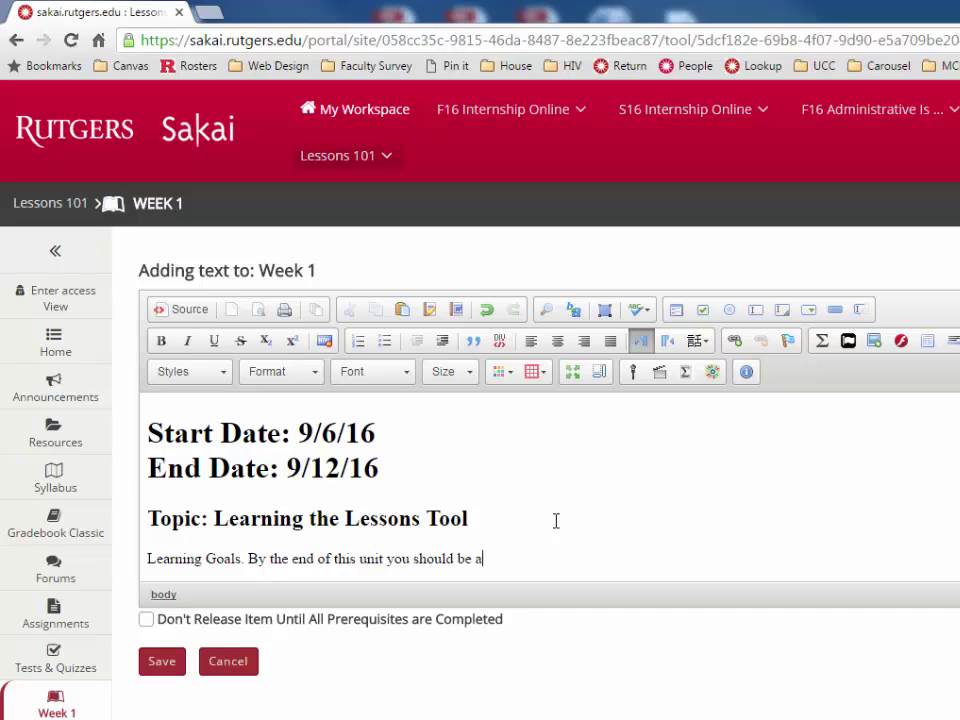
text(ble to:)
drag(524, 559, 144, 558)
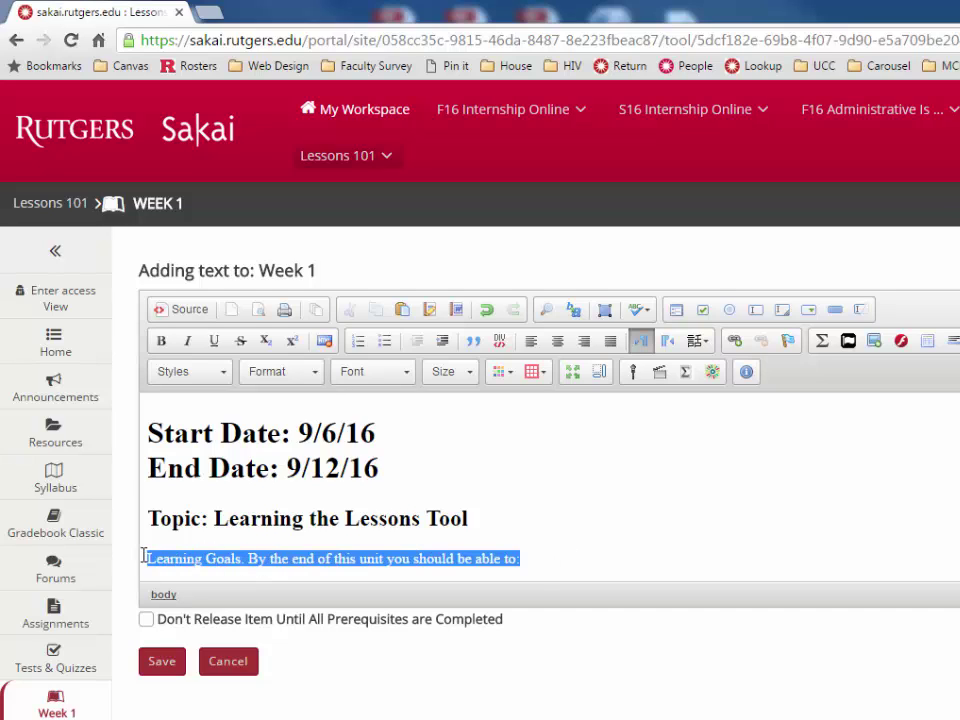
click(268, 376)
click(330, 525)
click(699, 564)
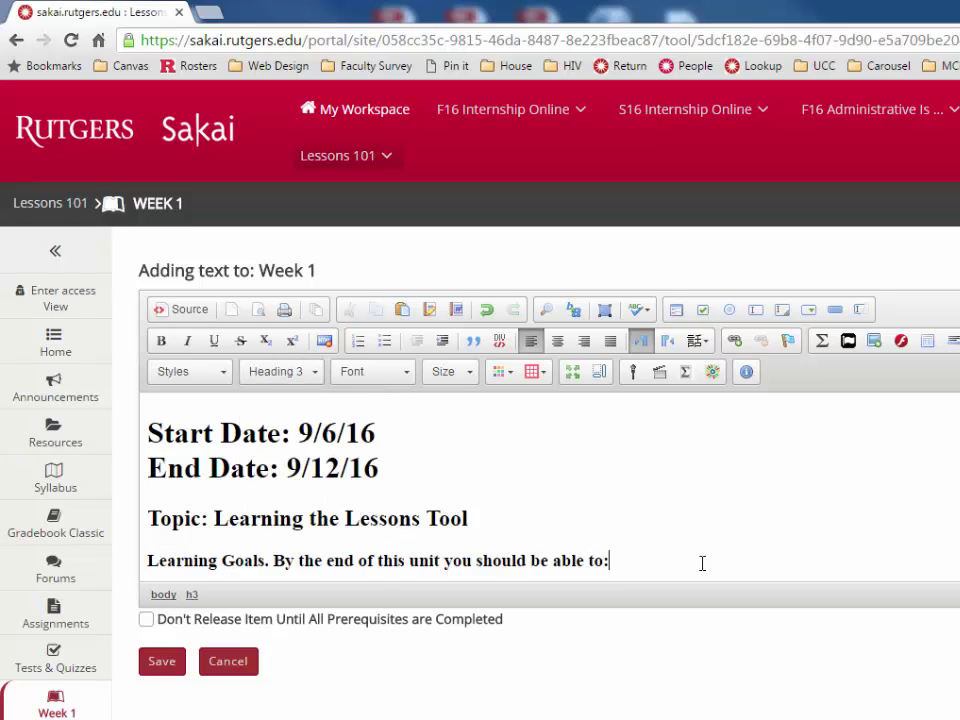
Start a bulleted list below the learning goals line with the item "Add new pages"
key(Return)
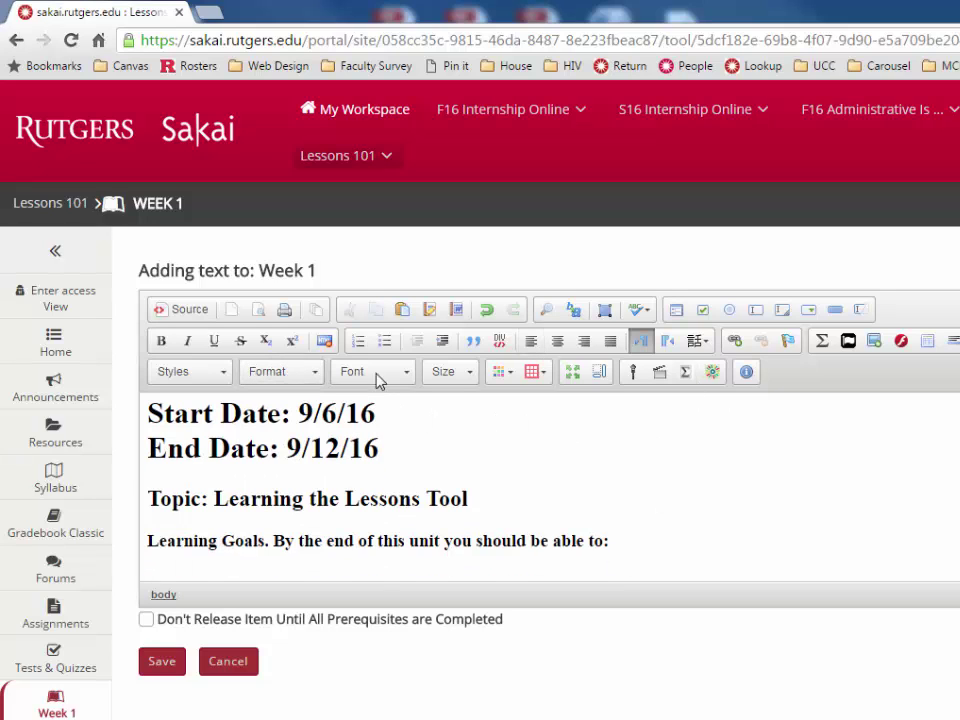
click(385, 341)
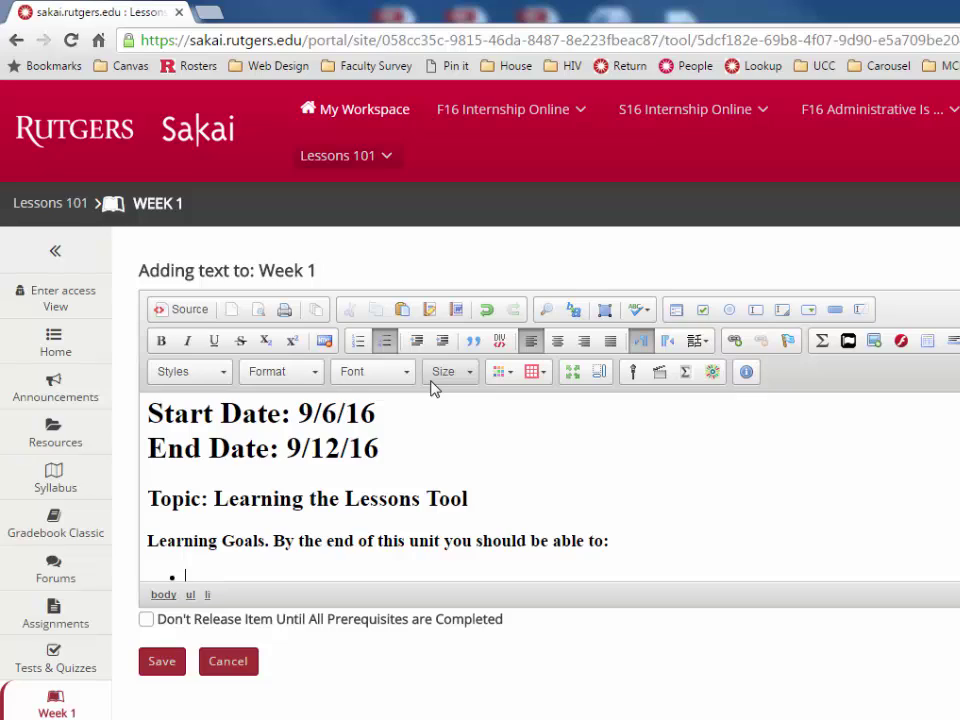
text(Add new page)
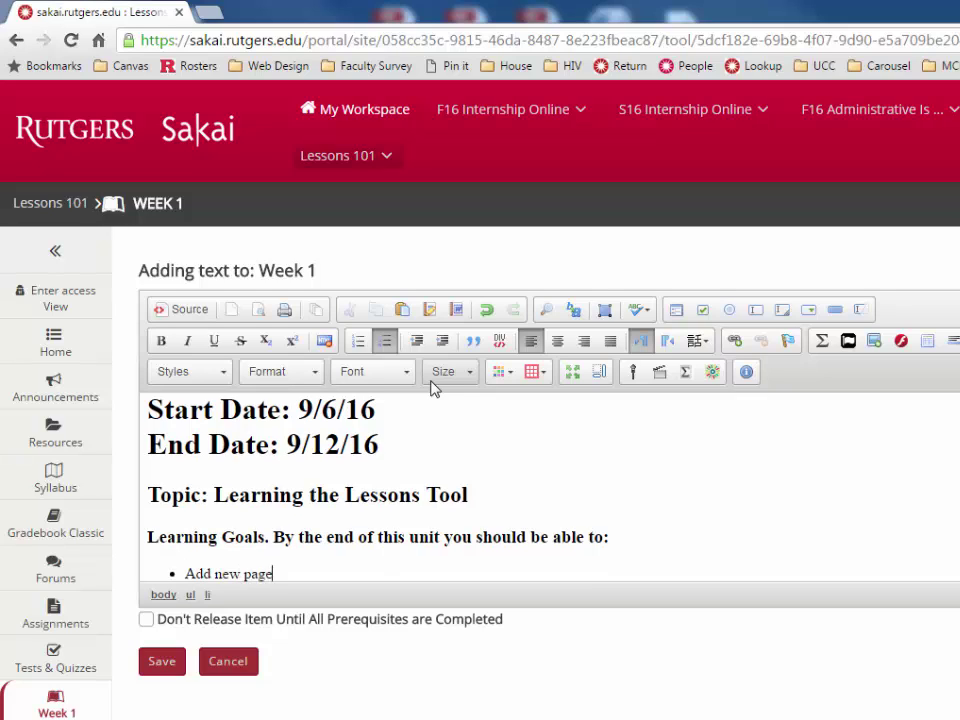
text(s)
Add the bullets "Change page names" and "Add duplicate pages" to the learning goals list and save the text item
key(Return)
text(chan)
key(BackSpace)
key(BackSpace)
key(BackSpace)
key(BackSpace)
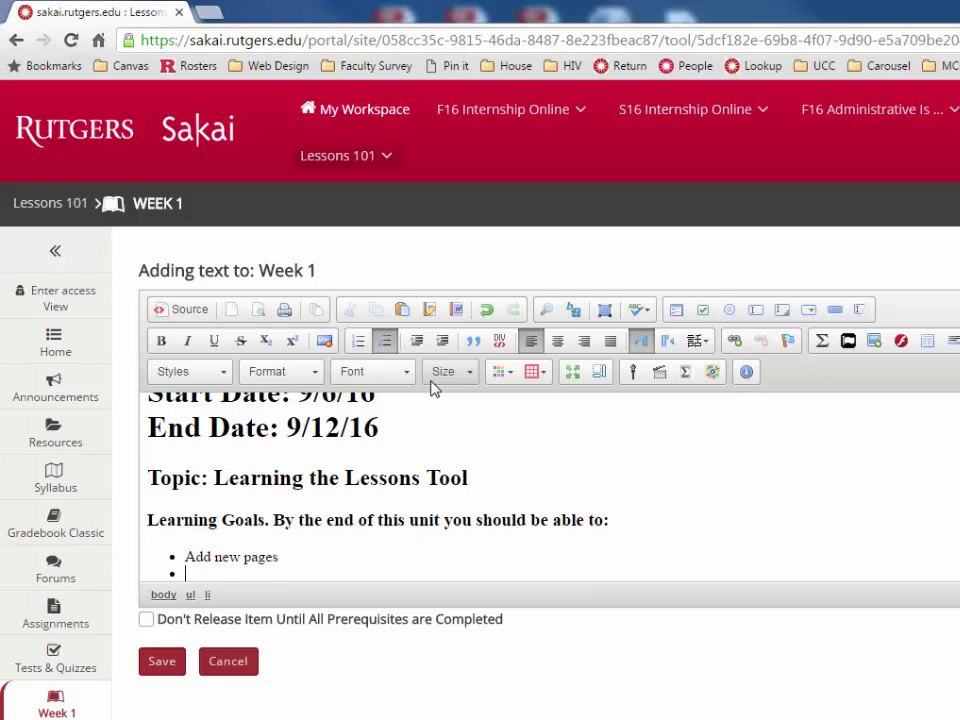
text(Change page )
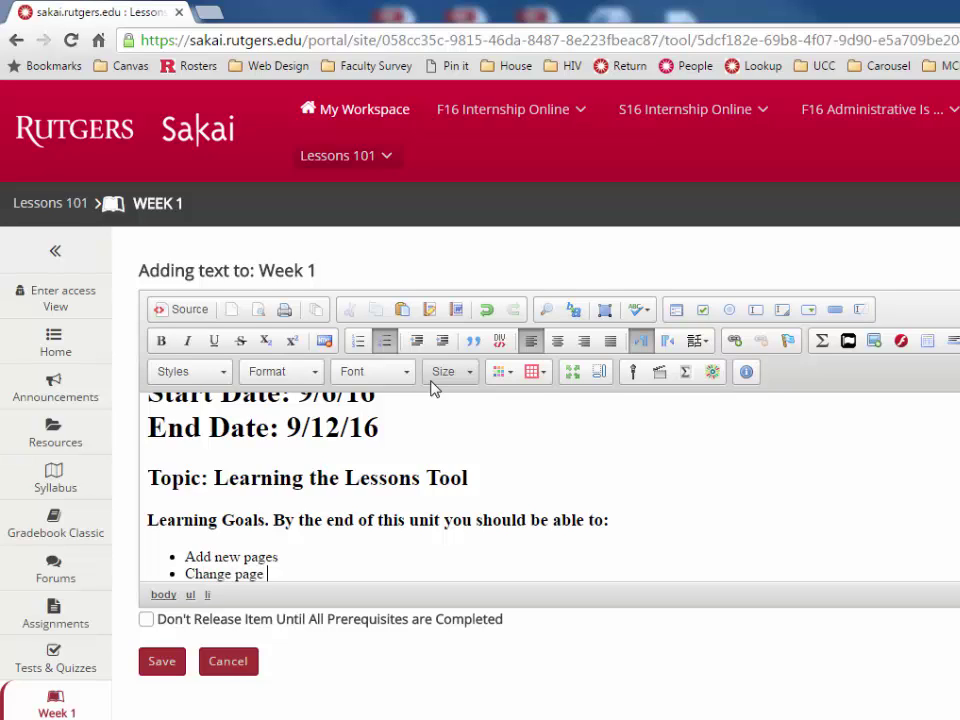
text(names)
key(Return)
text(A)
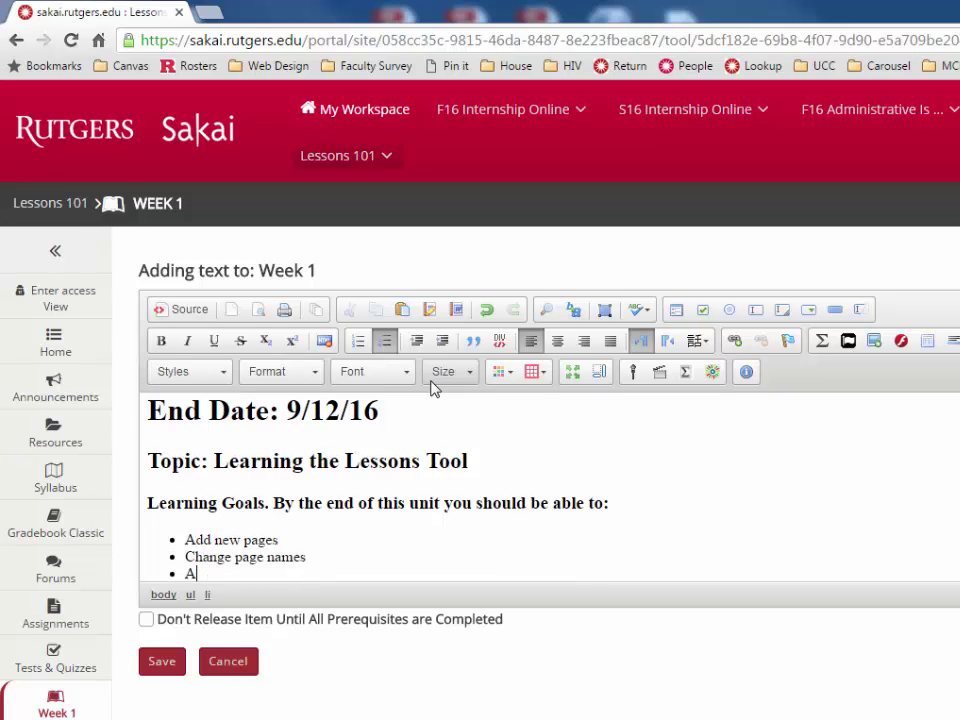
text(dd duplicate pages)
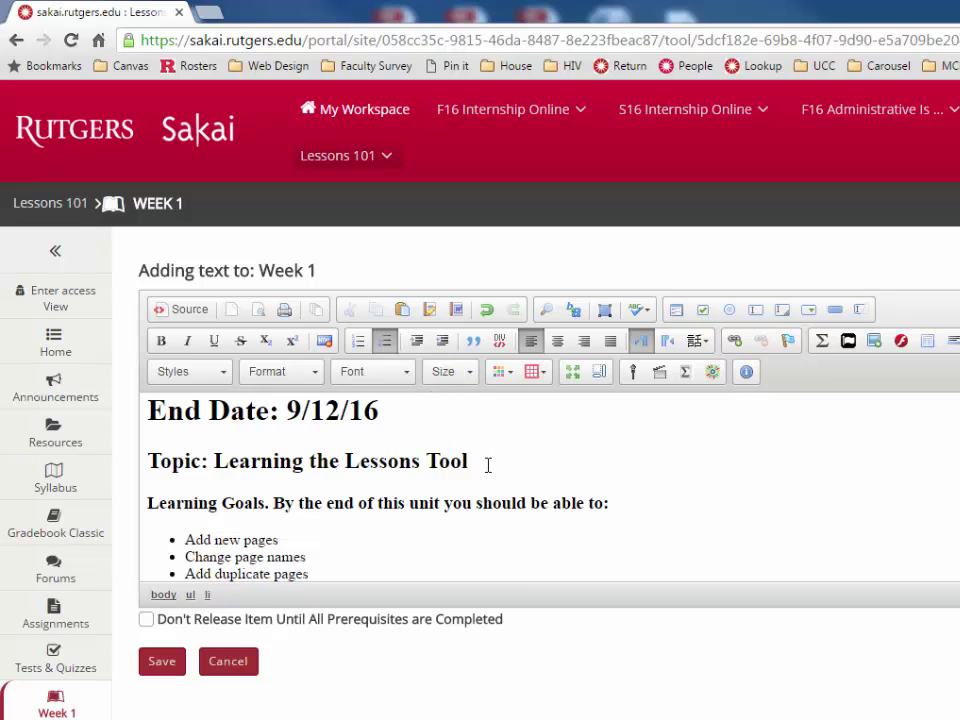
click(161, 661)
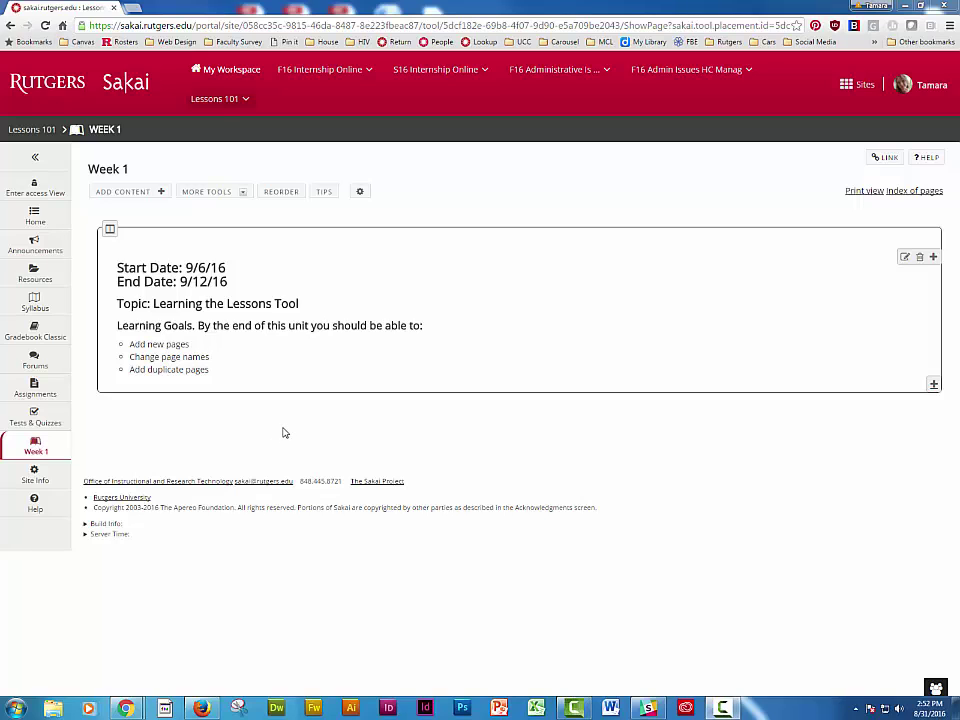
Add another text item to Week 1 with the lines "Readings" and "Please read the following for next class."
click(139, 189)
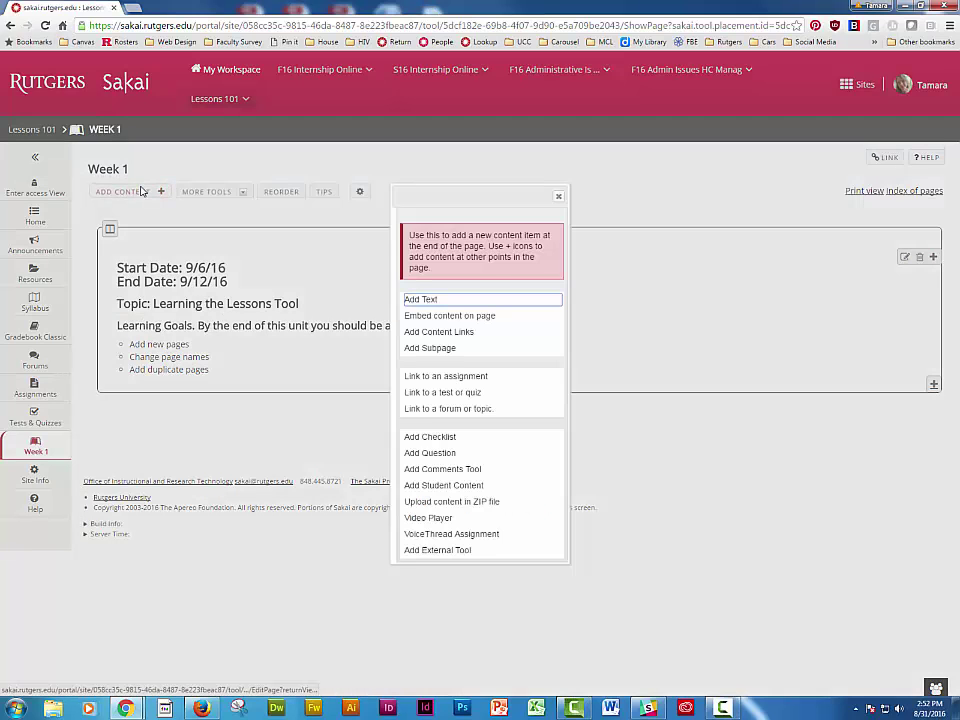
click(422, 300)
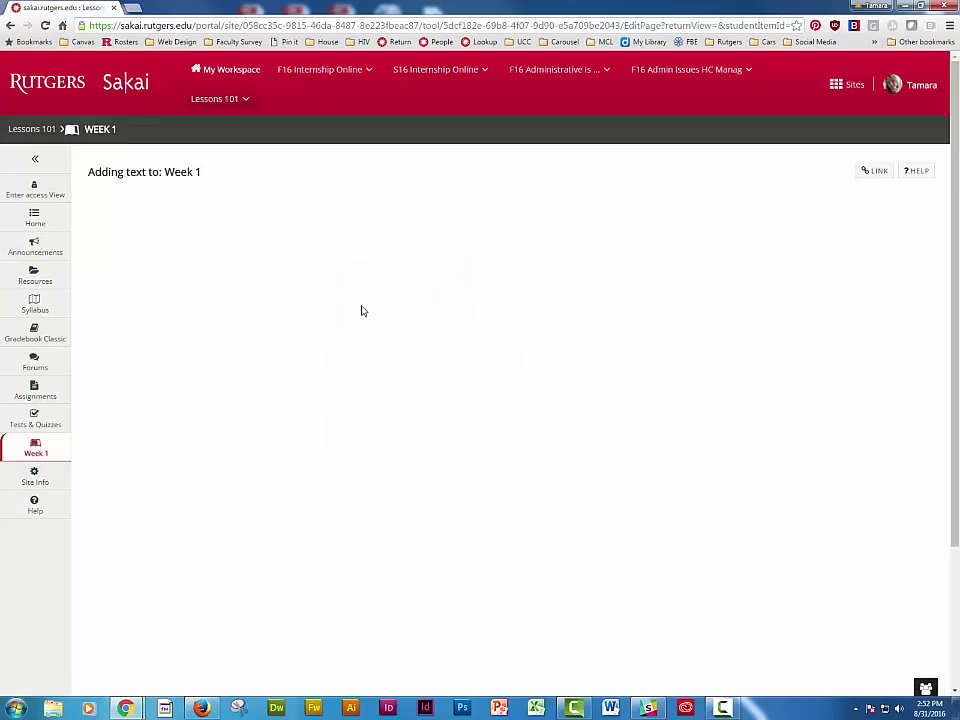
click(290, 320)
text(Readings)
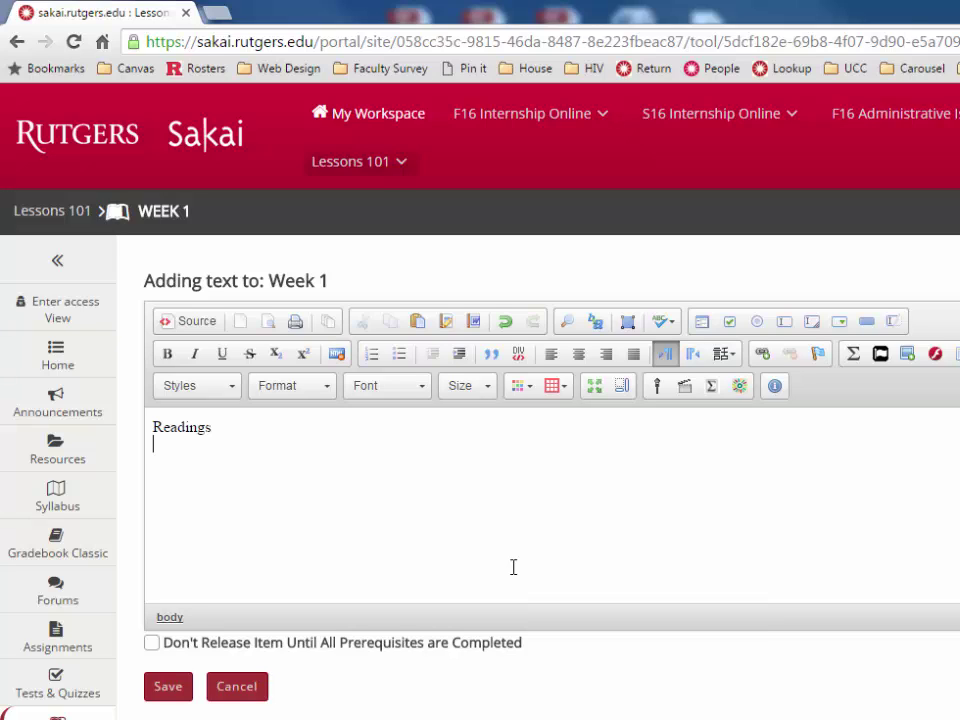
text(Please read the fo)
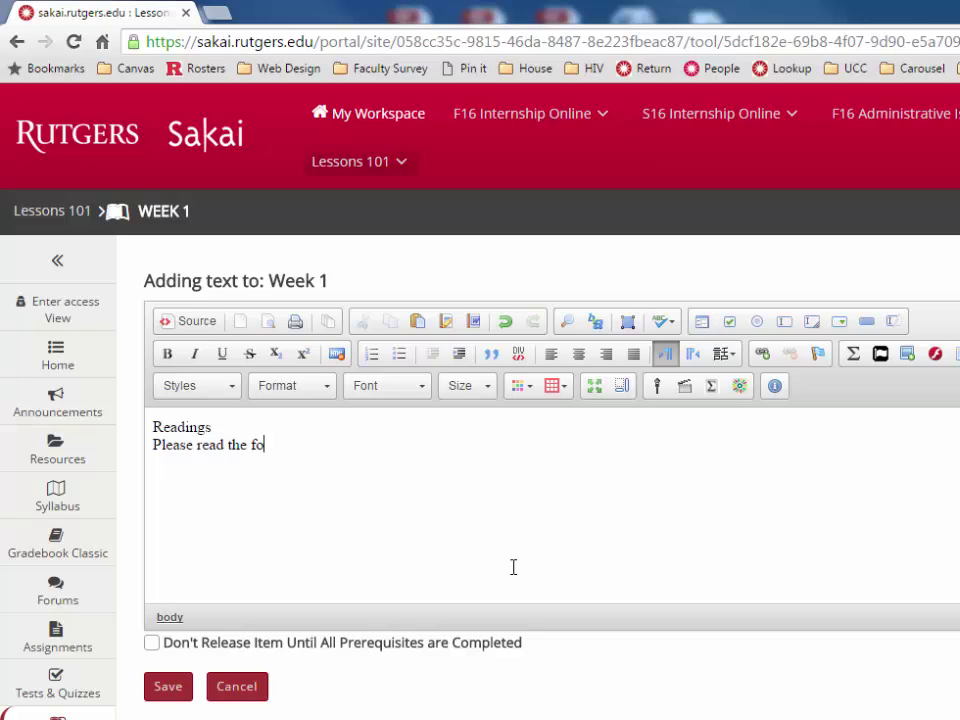
text(llowing for next class.)
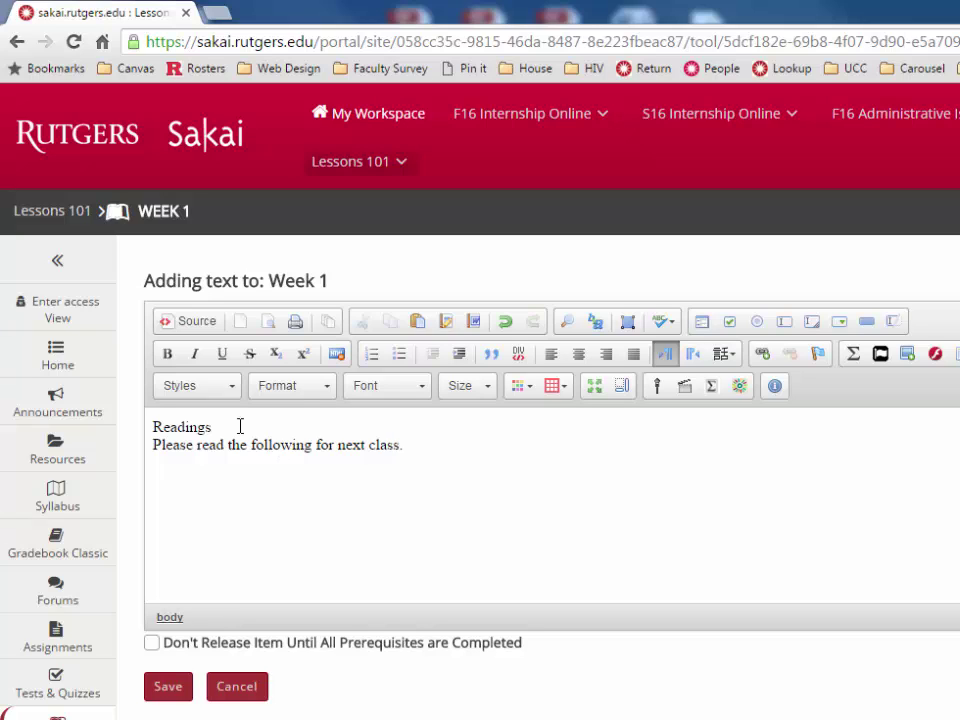
Format the "Readings" line as Heading 1
drag(240, 426, 111, 418)
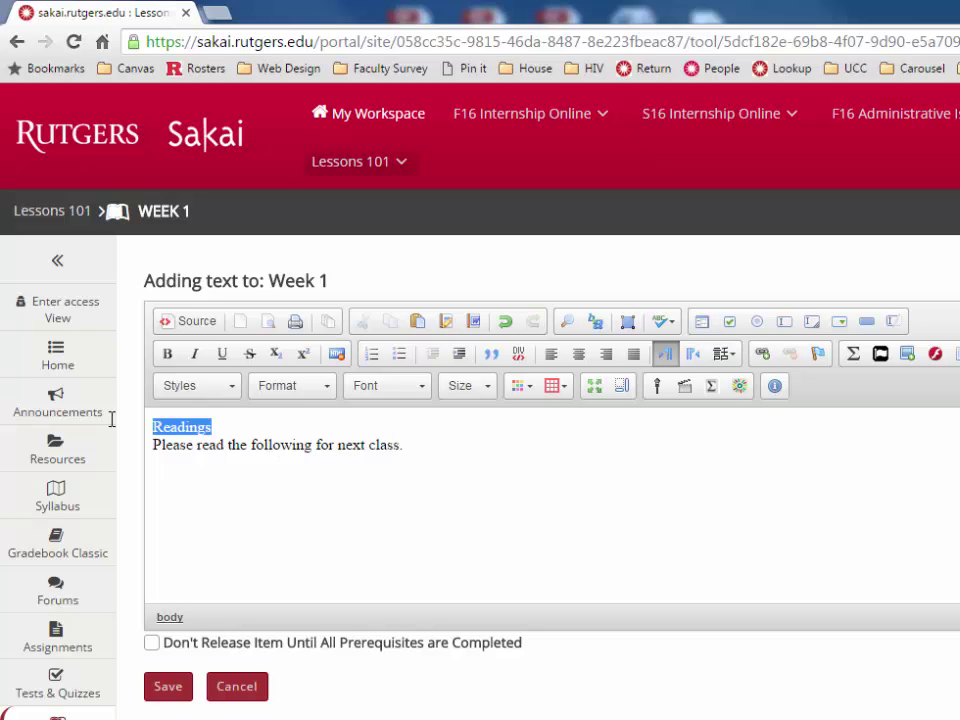
click(292, 388)
click(311, 474)
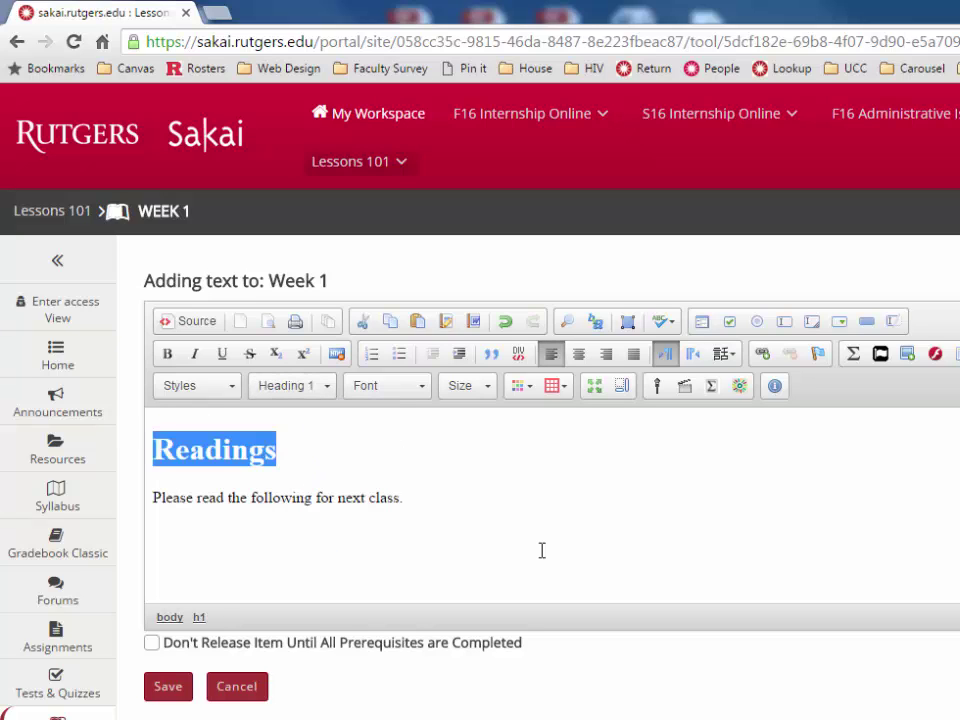
Insert a horizontal line above the Readings heading on a new line in Normal format, and save the text item
click(157, 453)
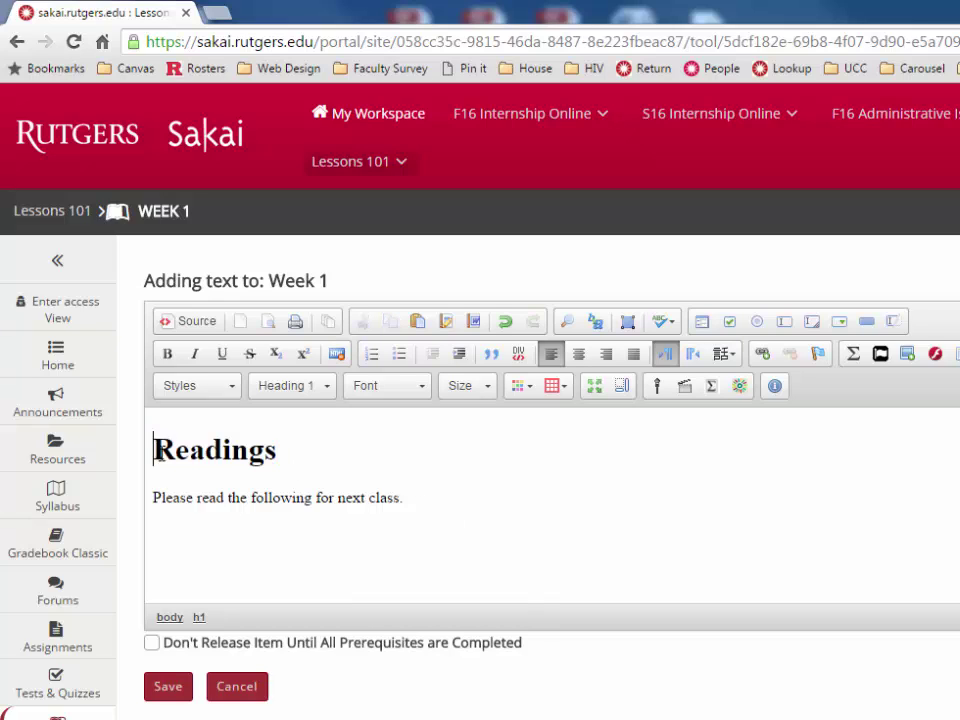
key(Return)
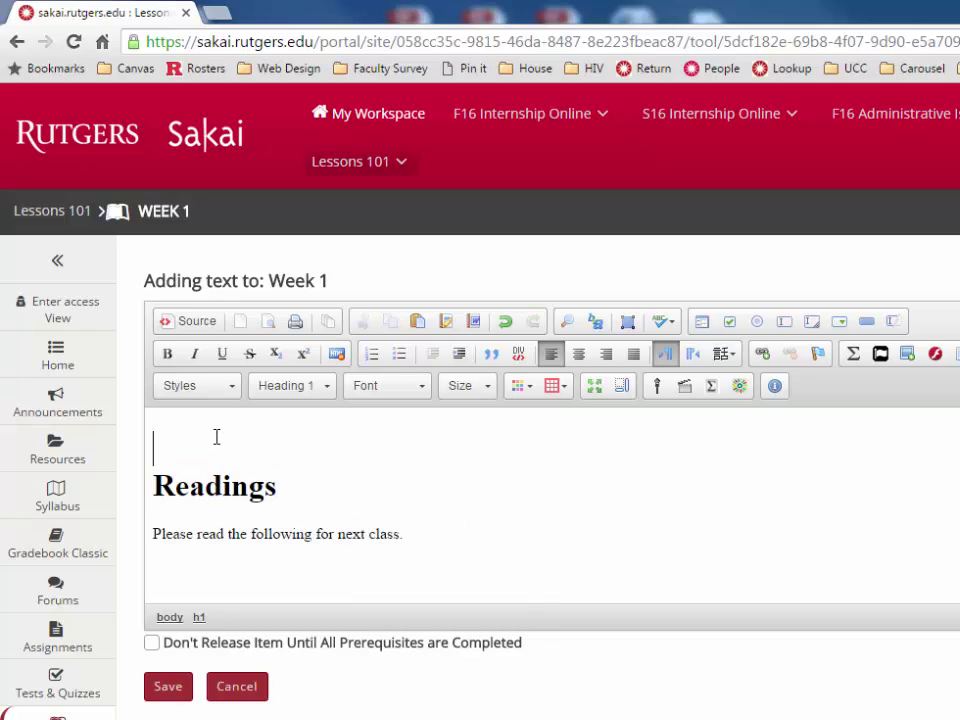
click(262, 386)
click(275, 433)
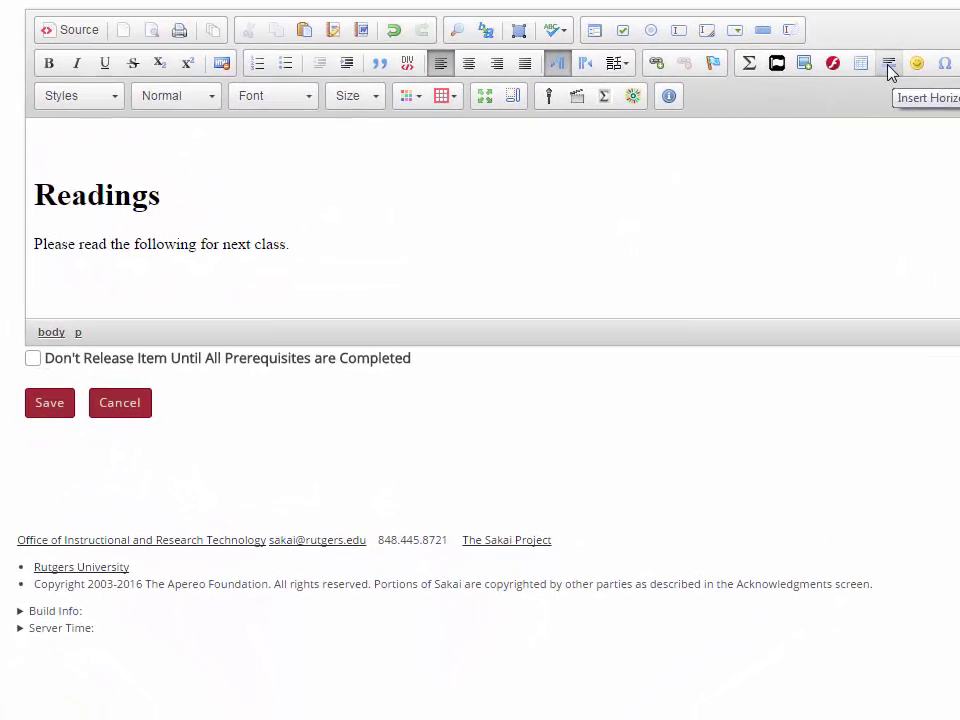
click(889, 66)
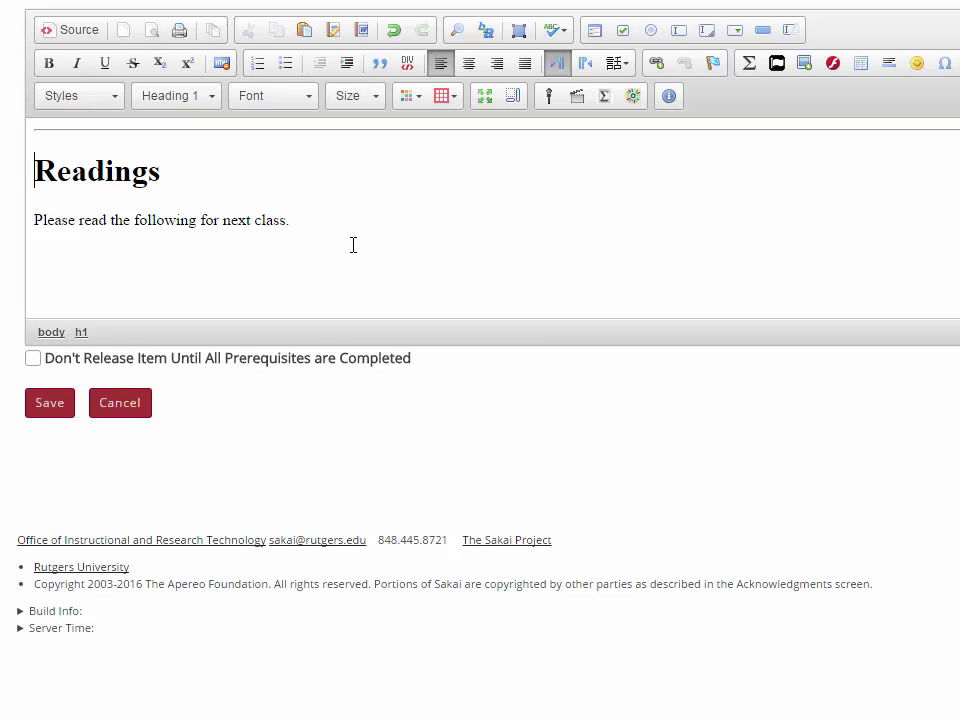
click(66, 403)
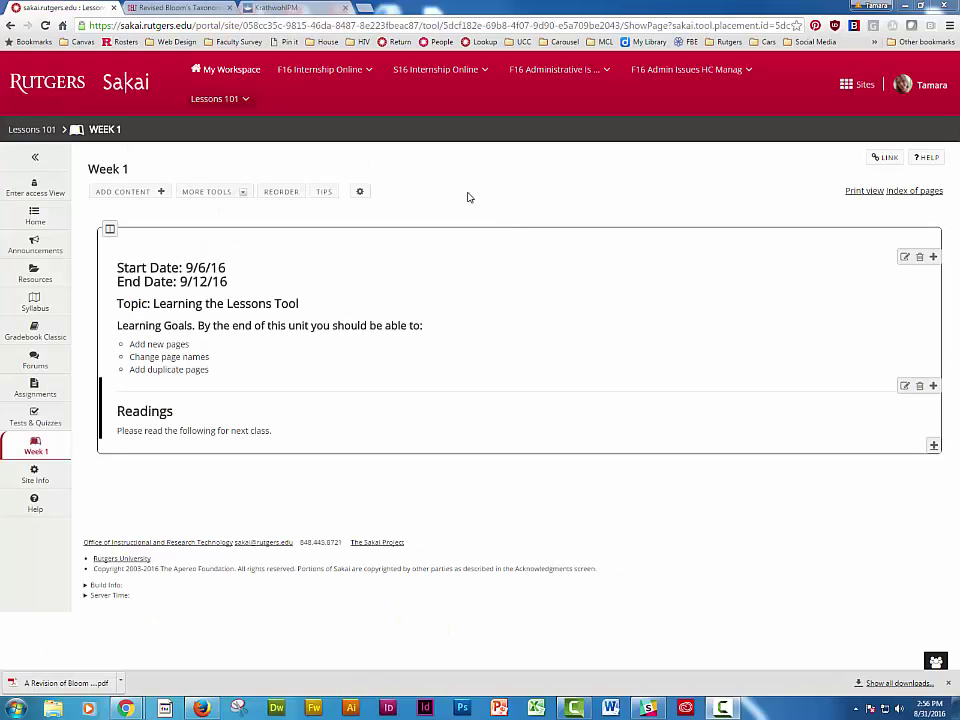
Add a content link to Week 1 by uploading the PDF "A Revision of Bloom s Taxonomy An Overview", and save it
click(161, 192)
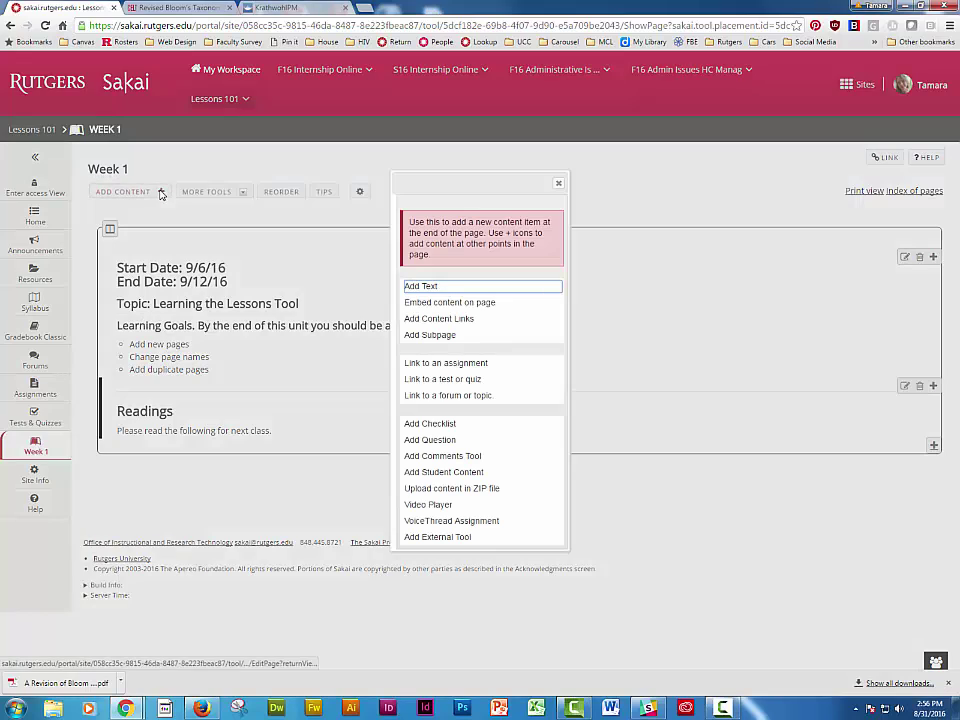
click(458, 321)
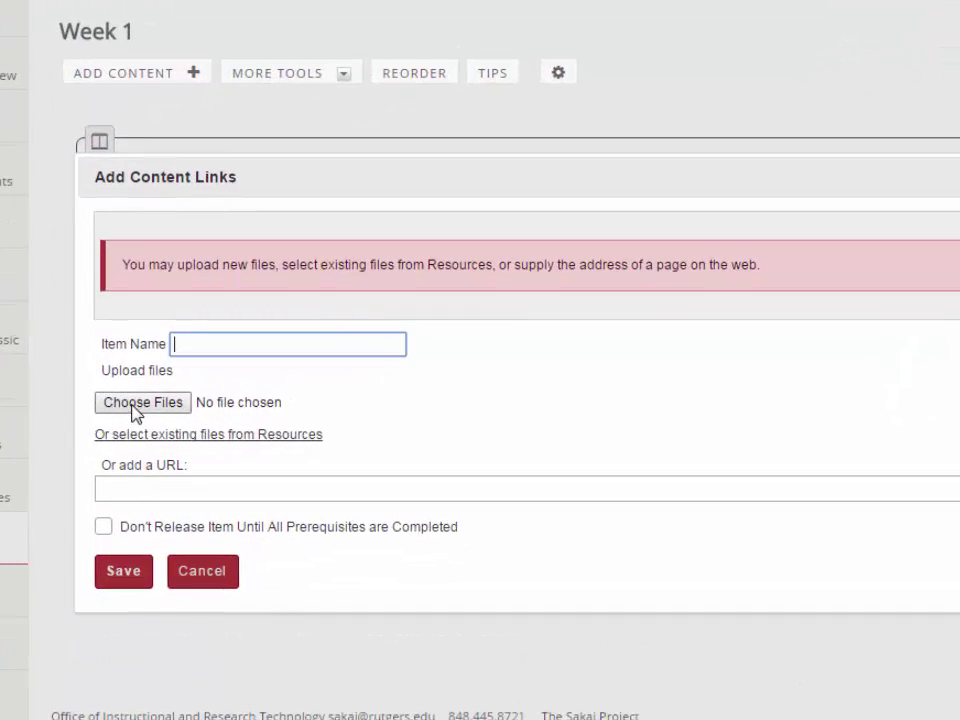
click(137, 406)
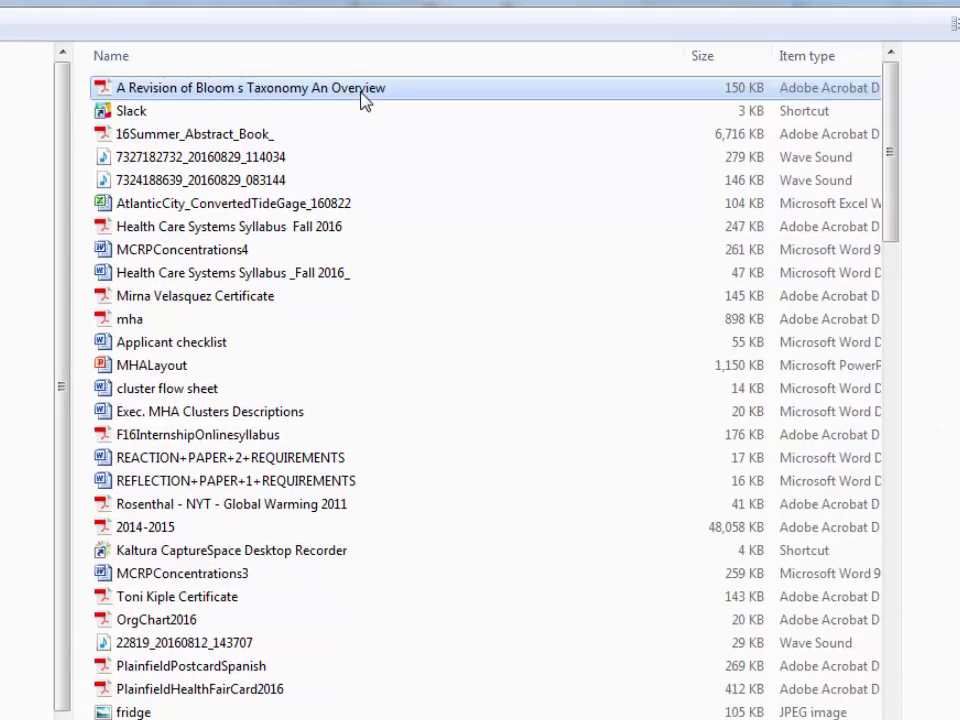
click(362, 90)
key(Return)
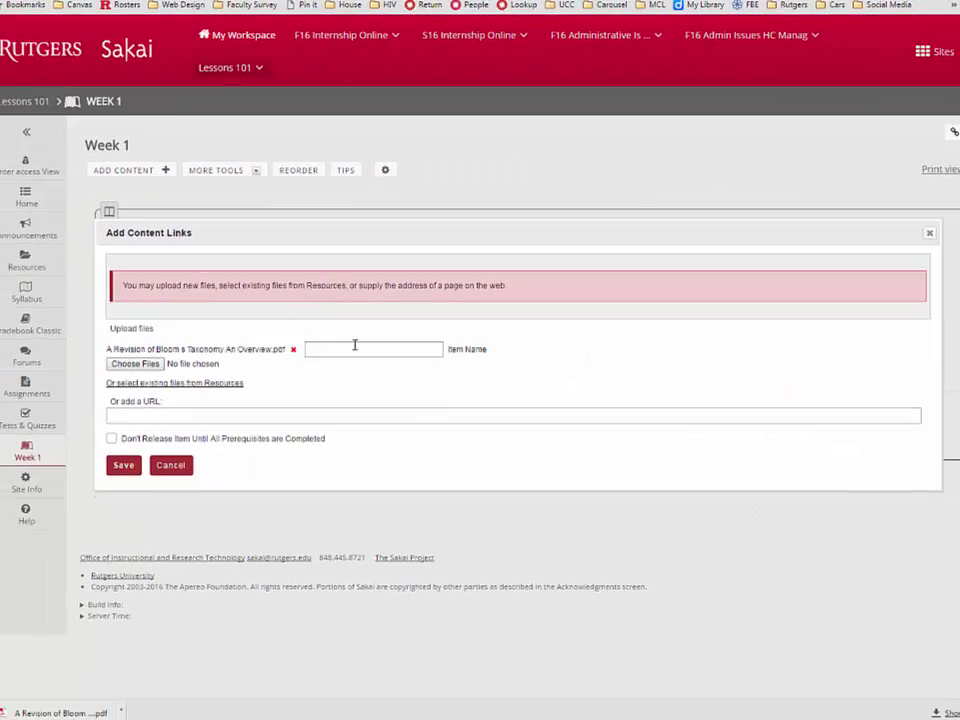
click(124, 467)
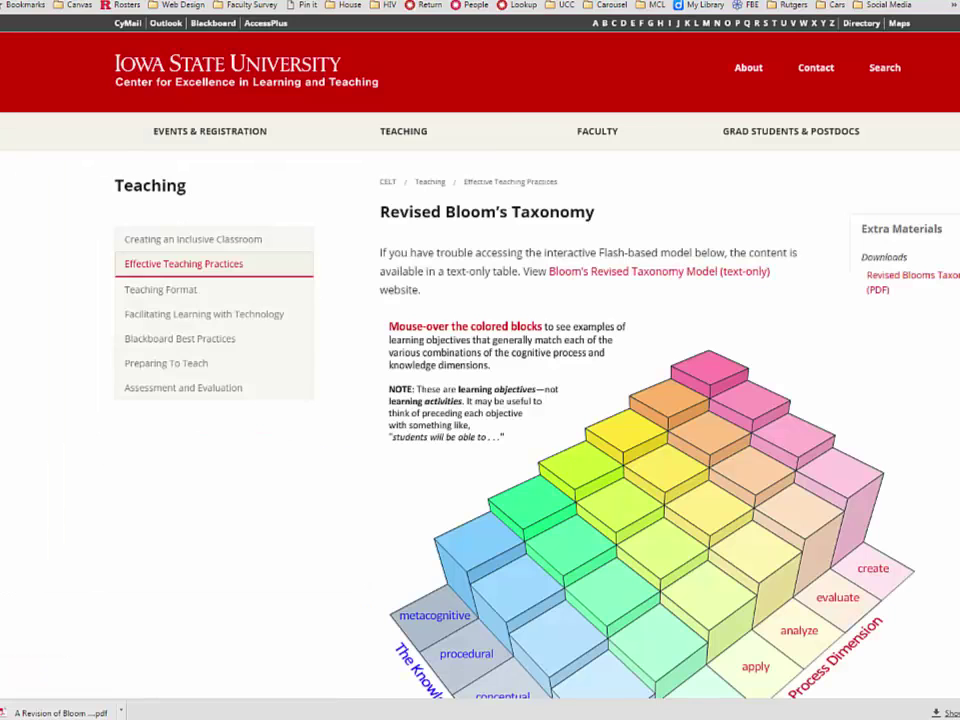
Copy the web address of the Iowa State University Revised Bloom's Taxonomy page
click(252, 2)
right_click(252, 2)
click(272, 31)
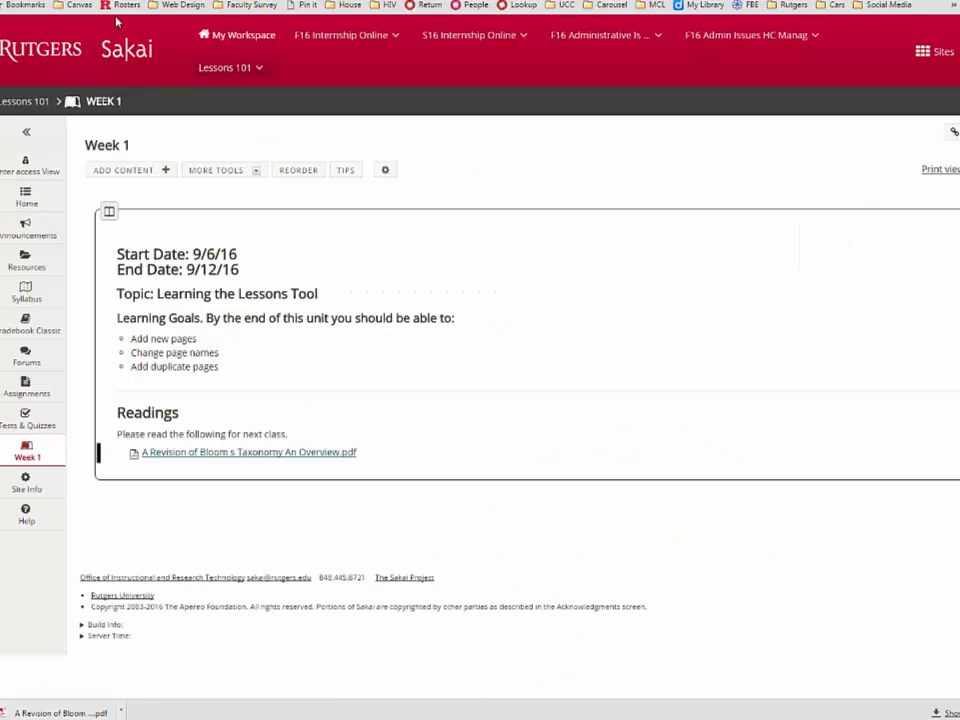
click(162, 172)
click(452, 312)
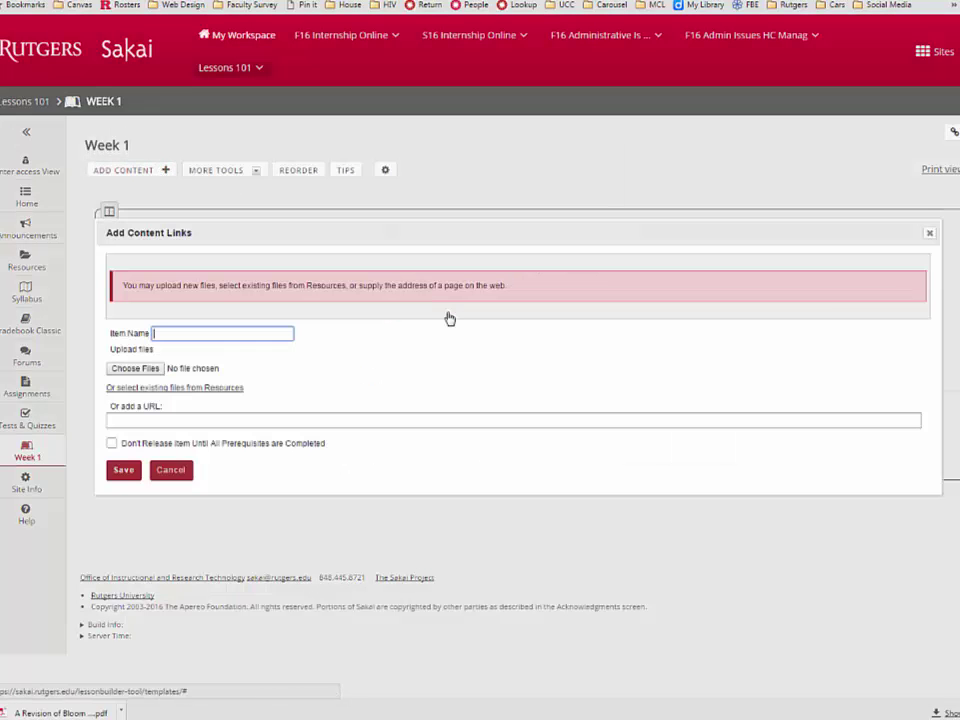
click(257, 418)
right_click(257, 418)
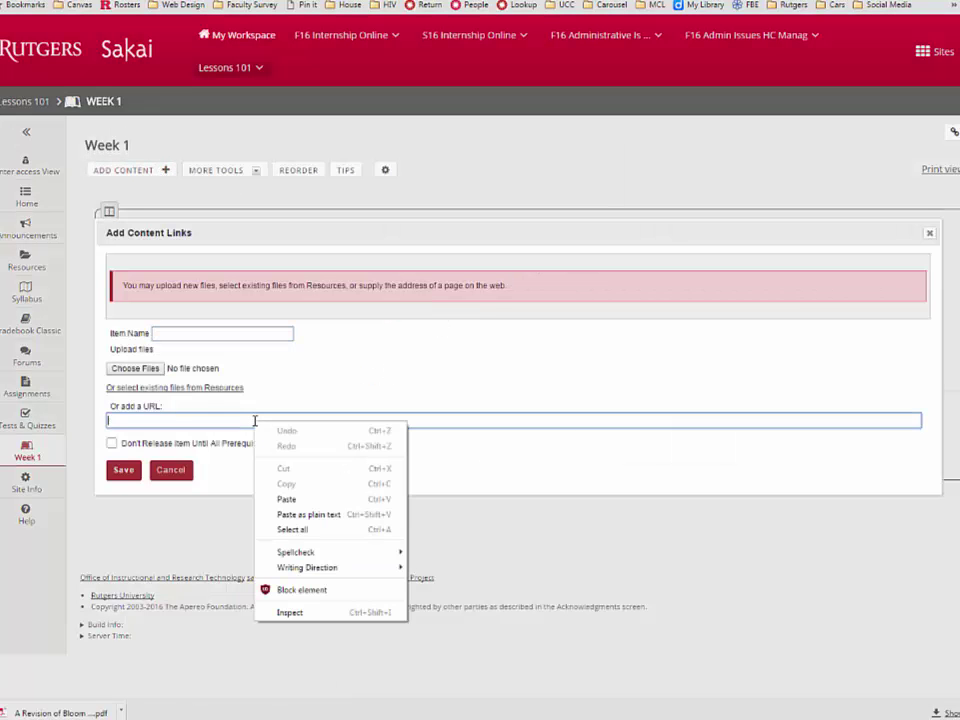
click(312, 498)
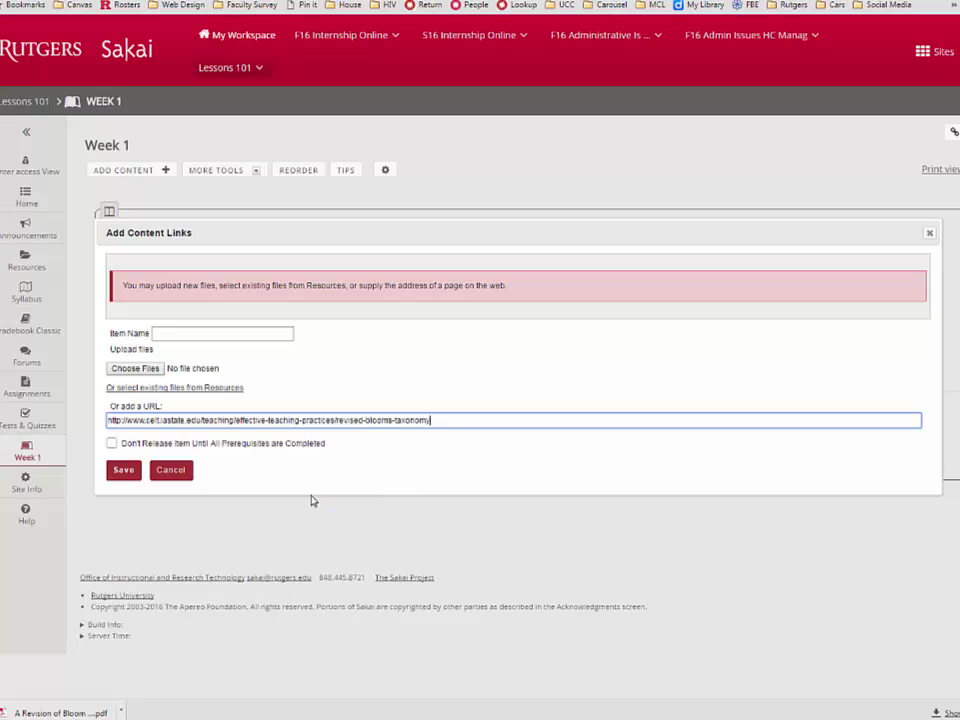
click(122, 469)
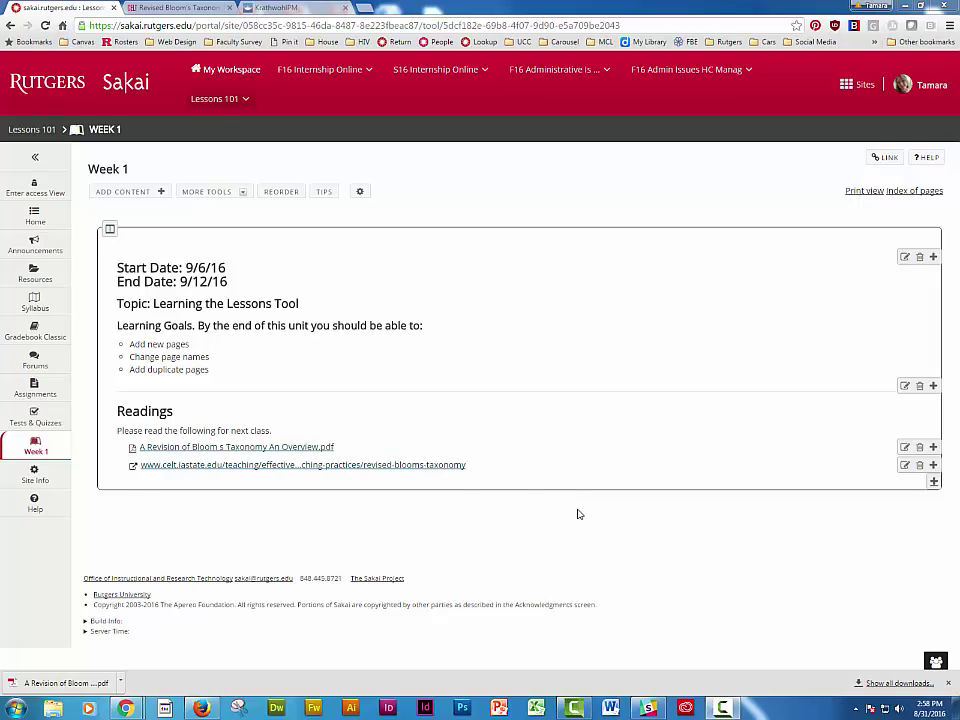
Add a new text item to the end of Week 1 containing a horizontal line and the text "Assignments" beneath it
click(161, 192)
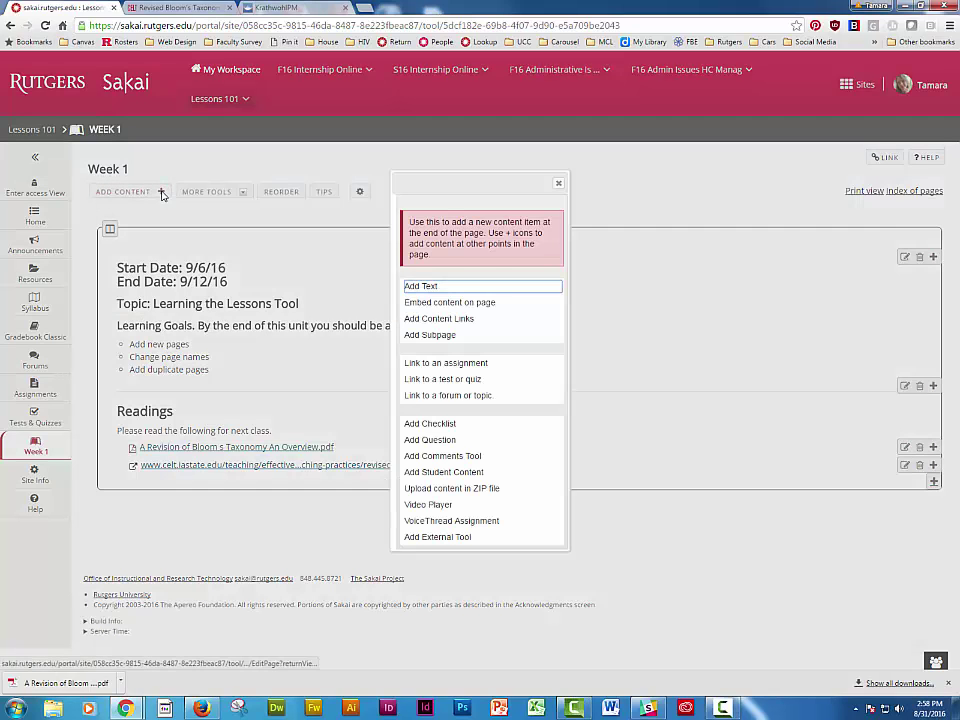
click(419, 289)
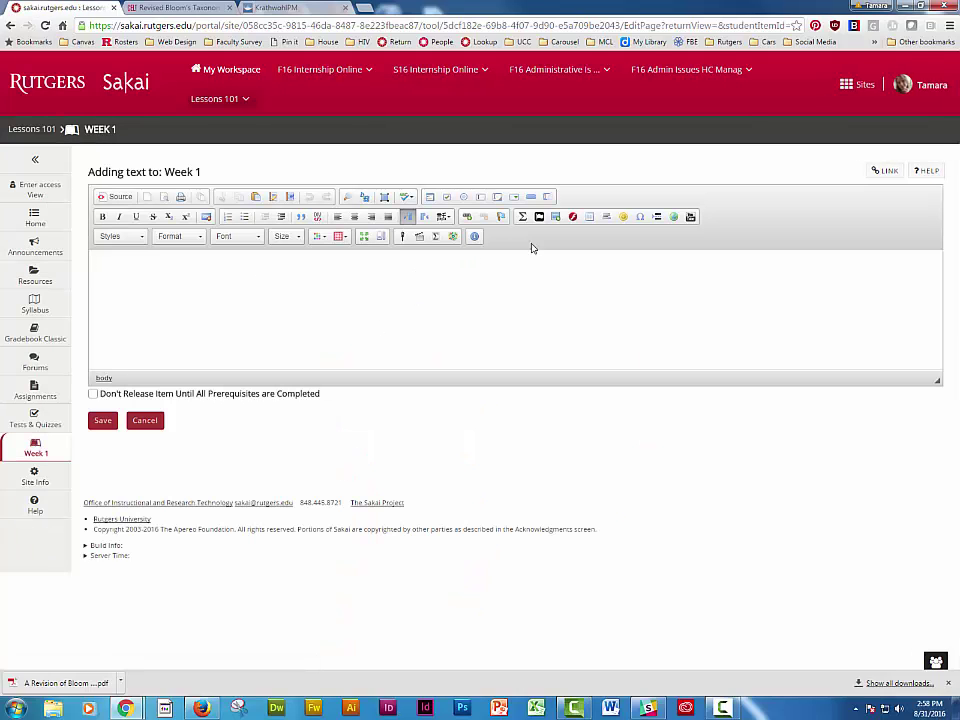
click(606, 216)
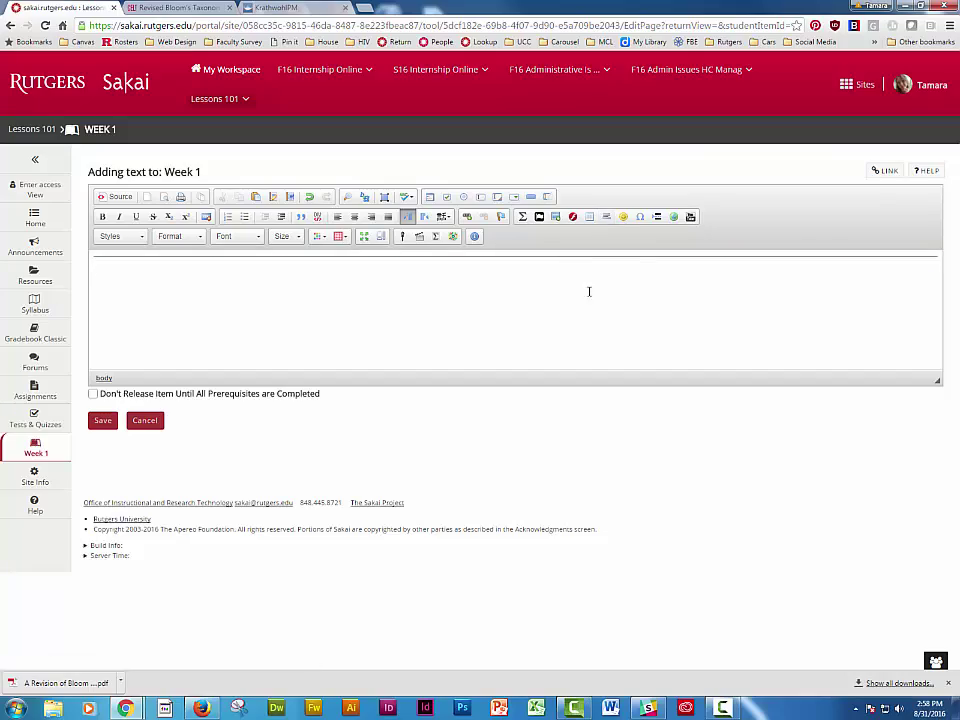
text(A)
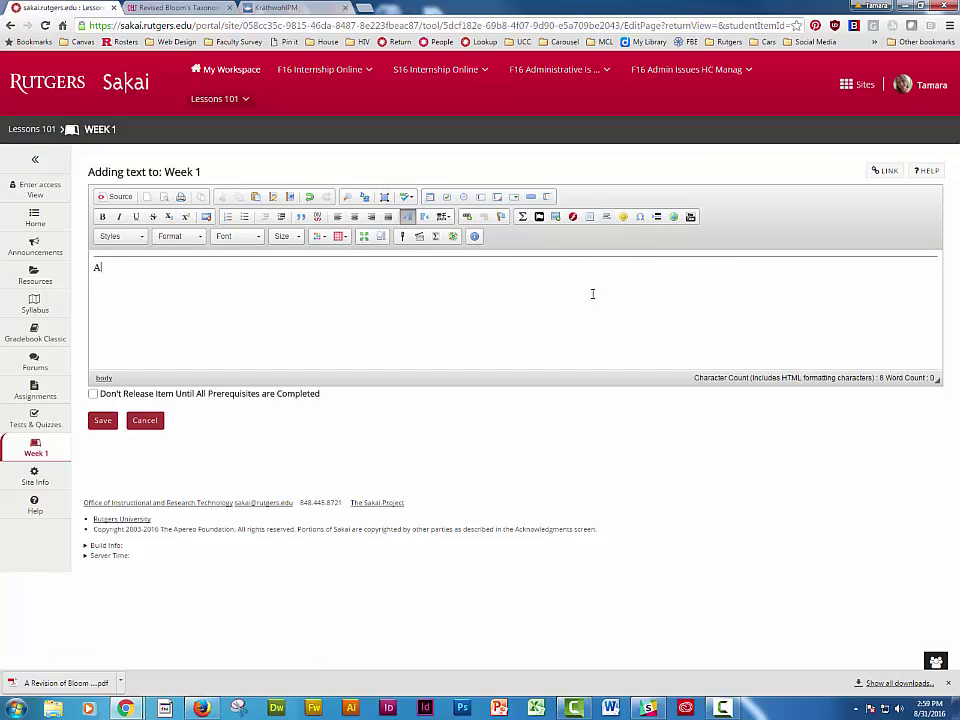
text(ssignment)
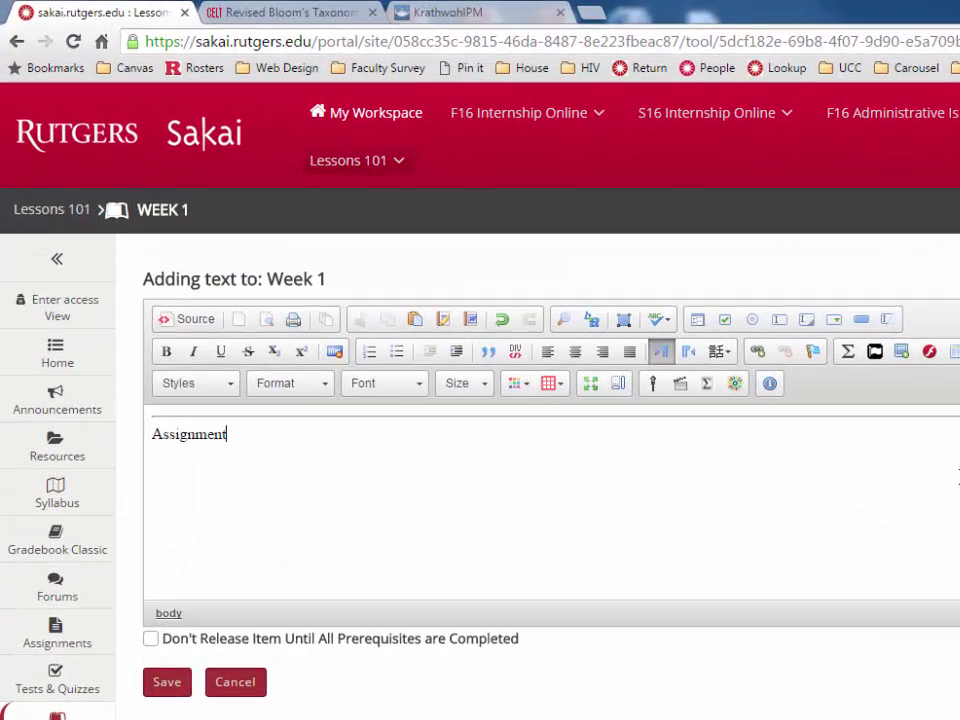
text(s)
Format the text "Assignments" as Heading 1
drag(281, 431, 144, 435)
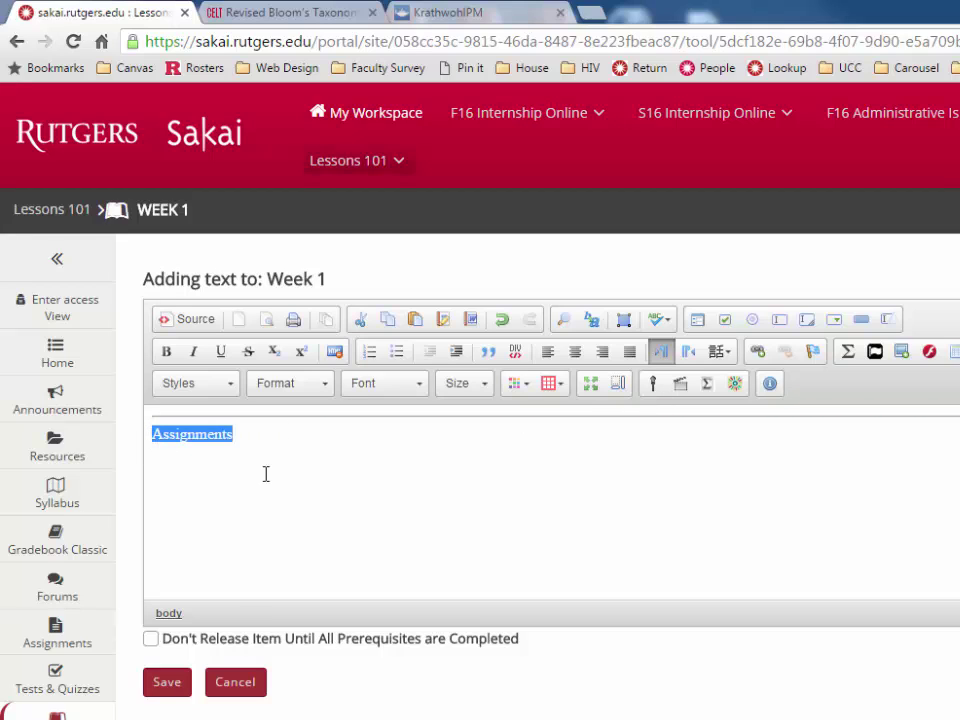
click(311, 390)
click(311, 467)
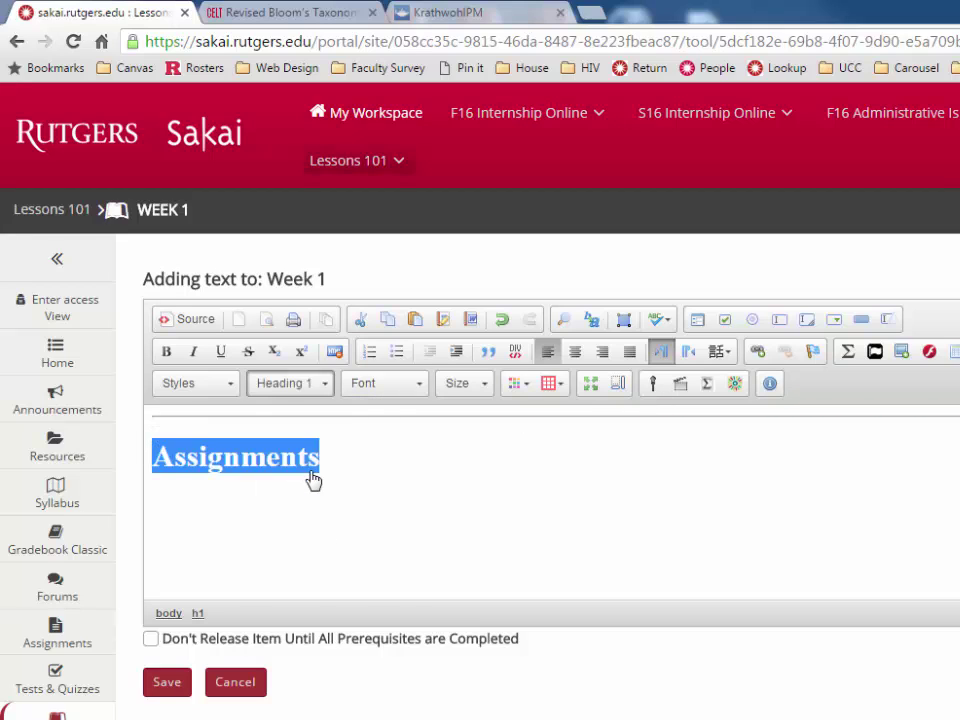
Add the line "Please compose a 3 paragraph (no more than one page) summary of the readings." below the heading and save the text item
click(385, 460)
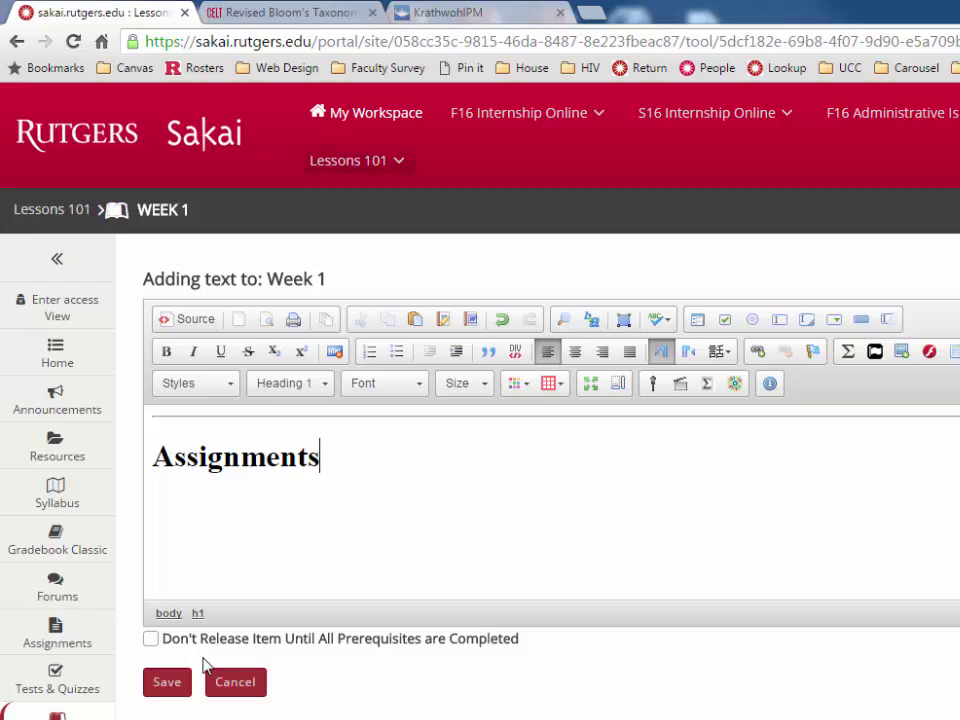
key(Return)
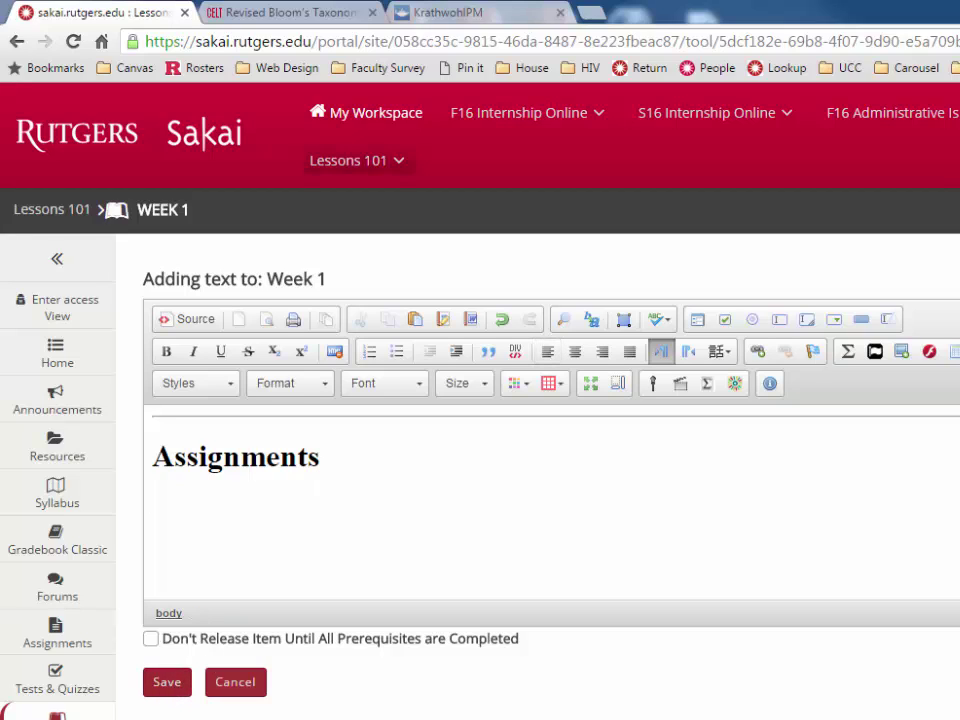
text(Please compose a)
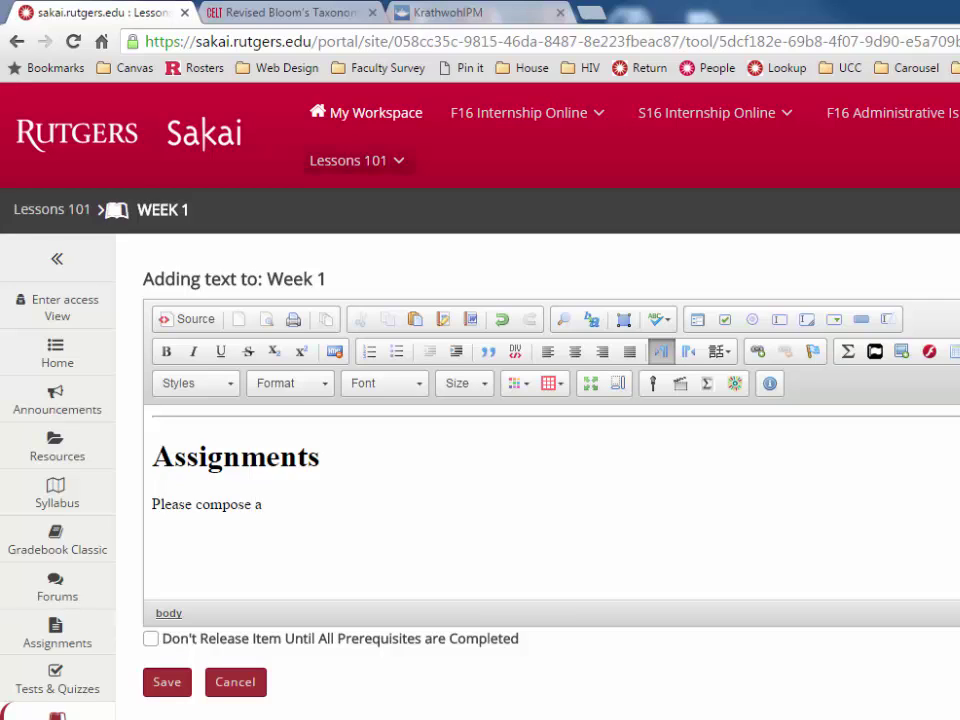
text( 3 paragraph)
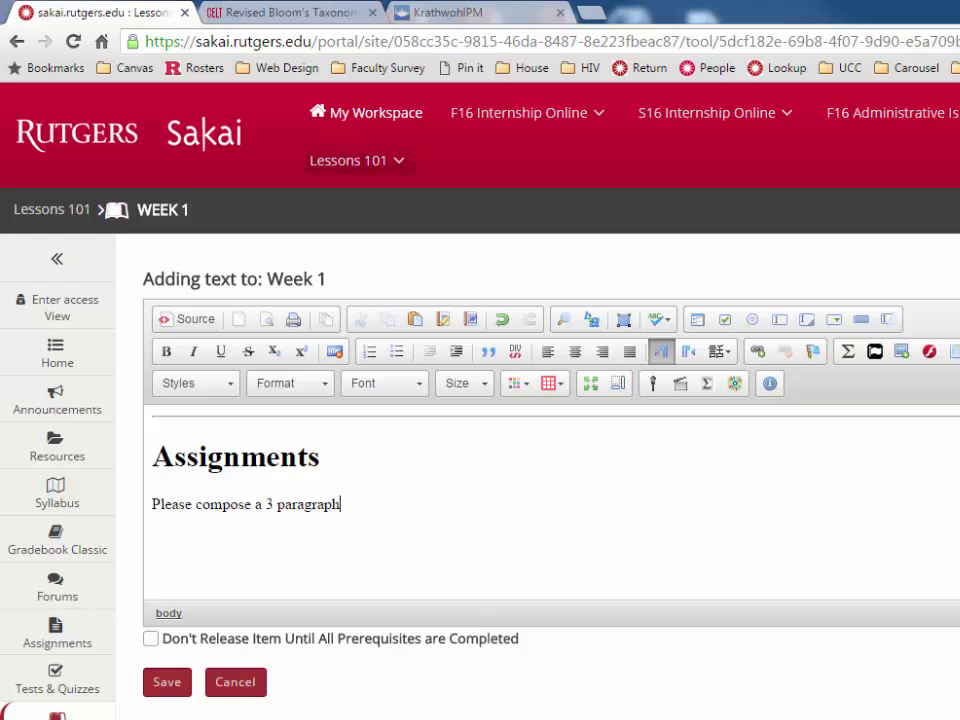
text( (no more th)
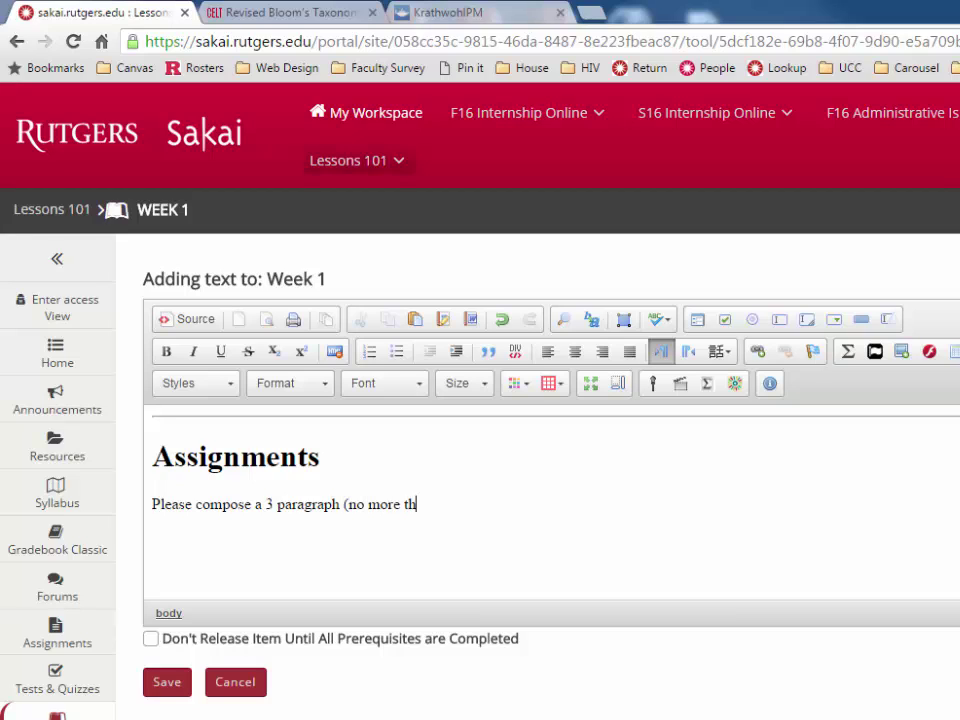
text(an one page))
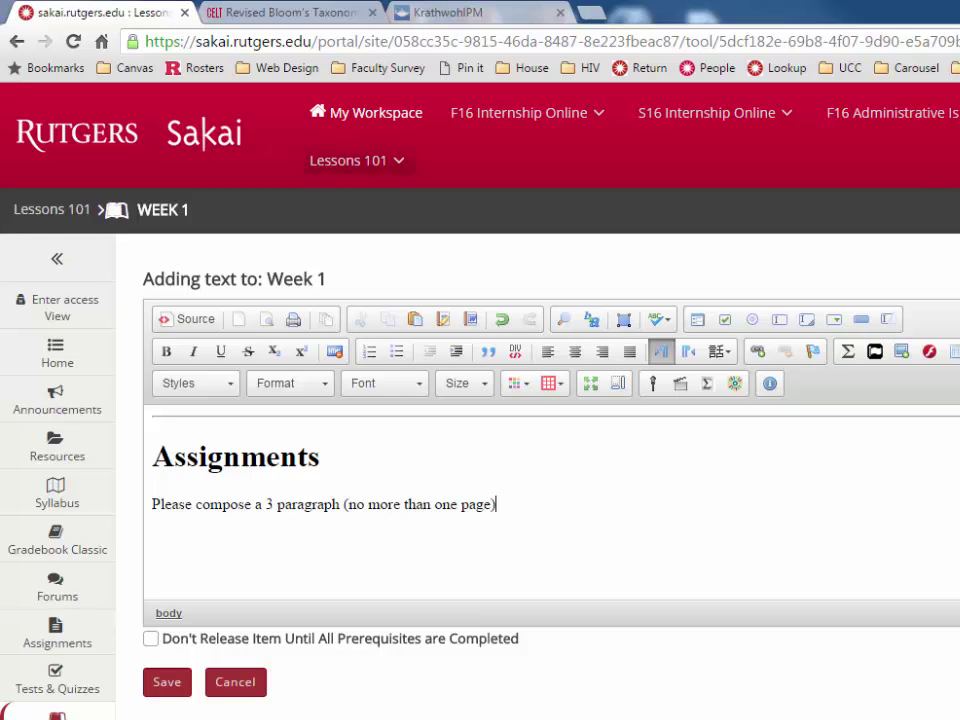
text( summary of the re)
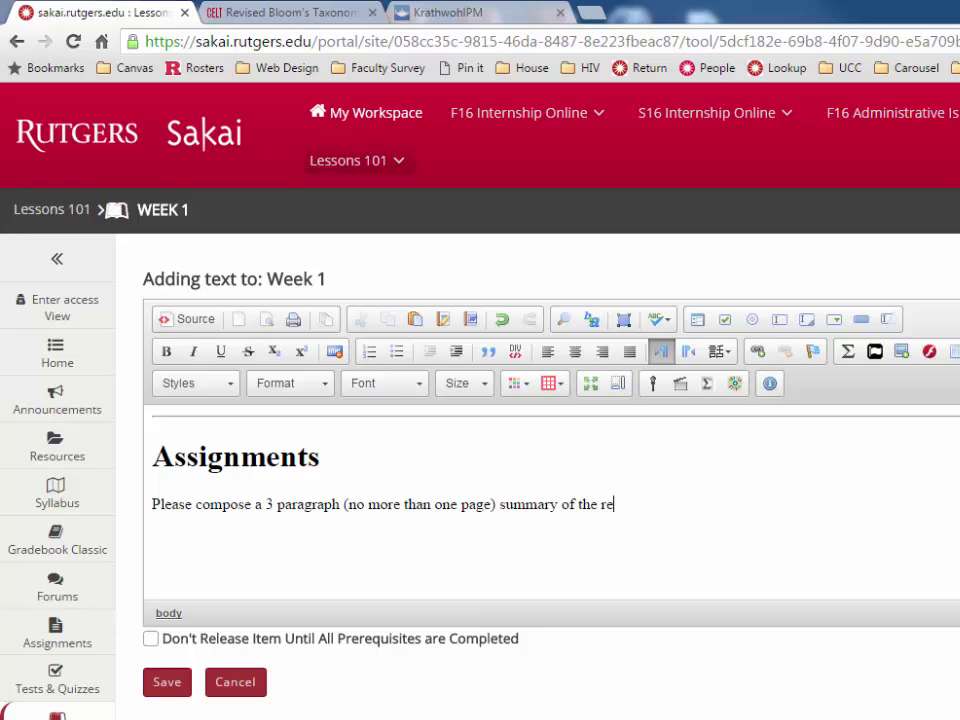
text(adings.)
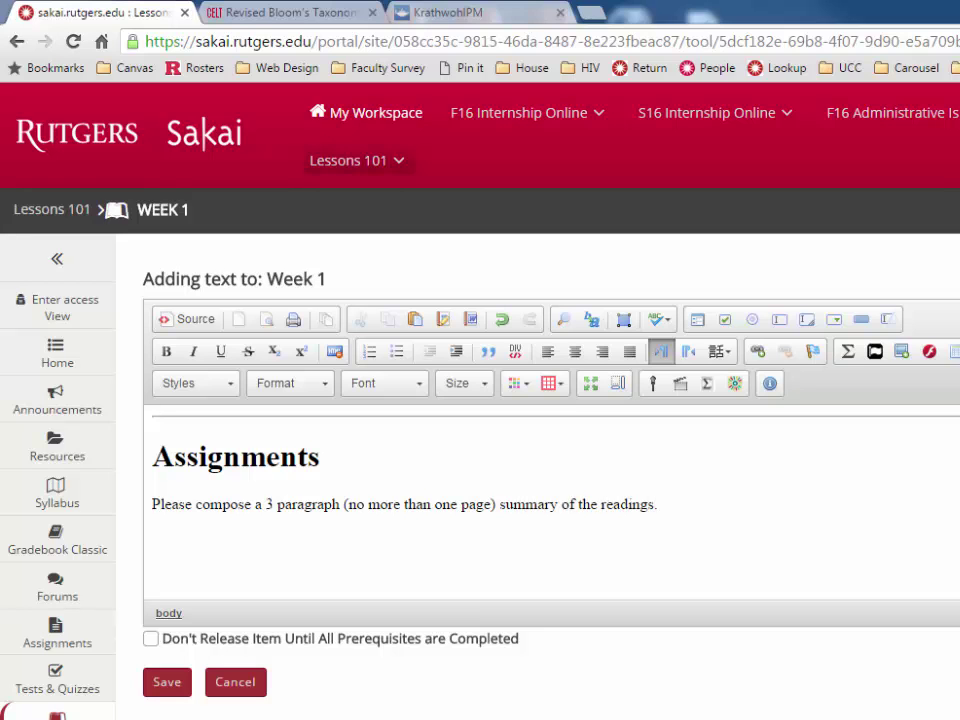
click(167, 688)
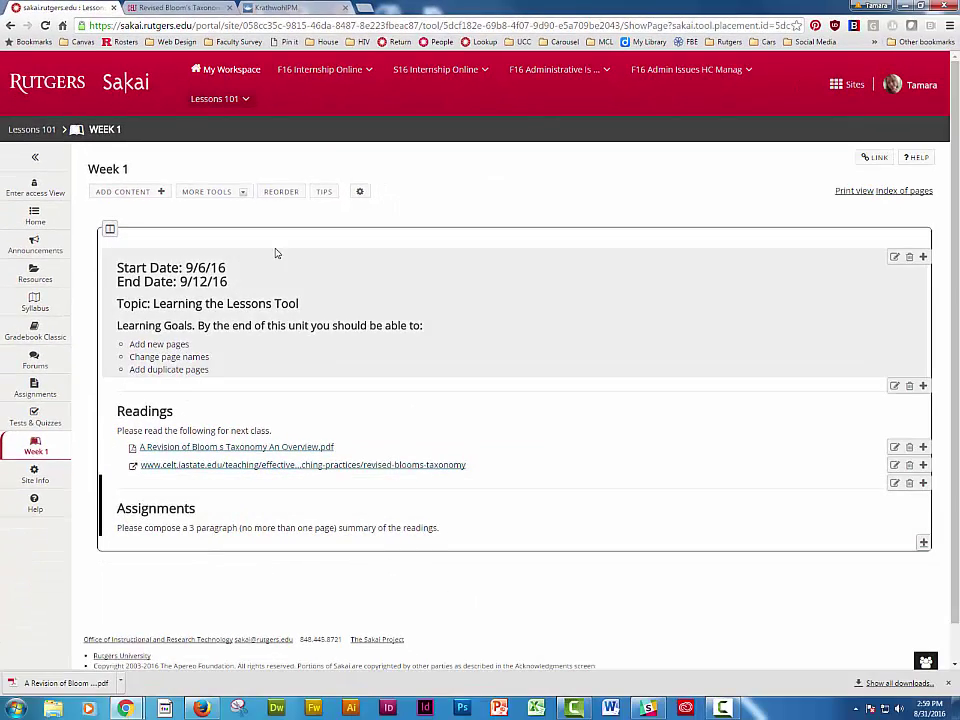
Check the site's assignment list, and add a link to the existing assignment Summary Week 1 at the end of the Week 1 page
click(45, 396)
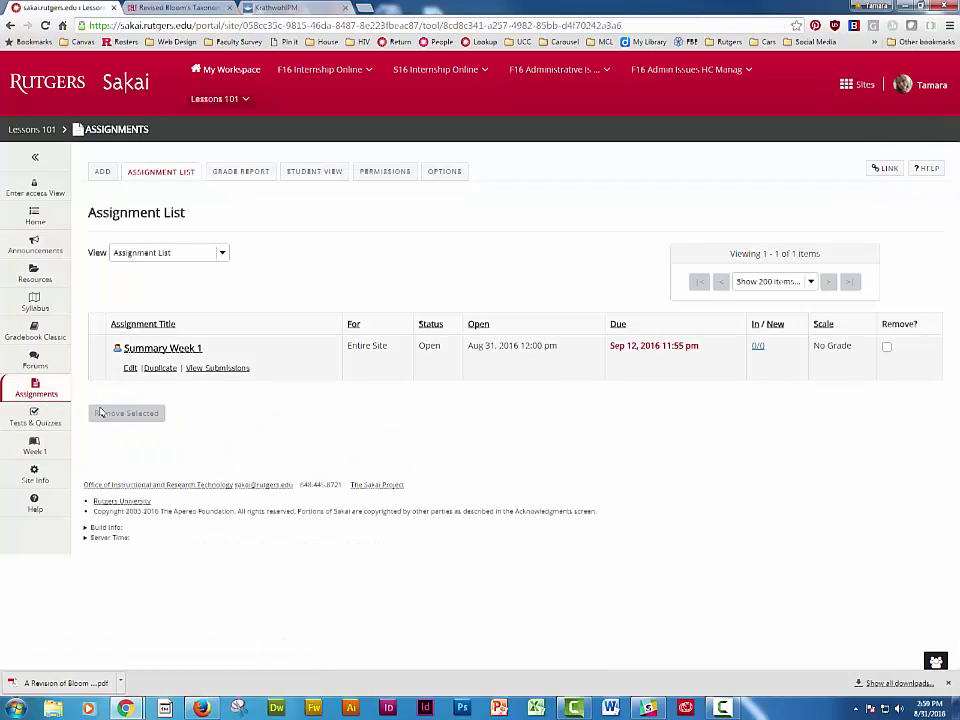
click(35, 447)
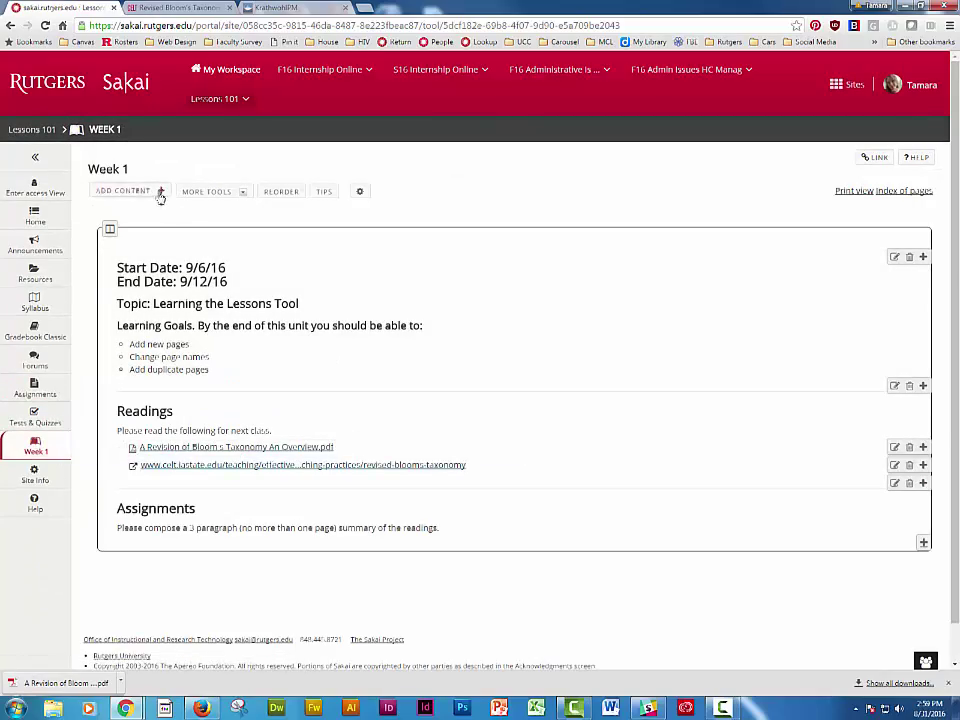
click(160, 192)
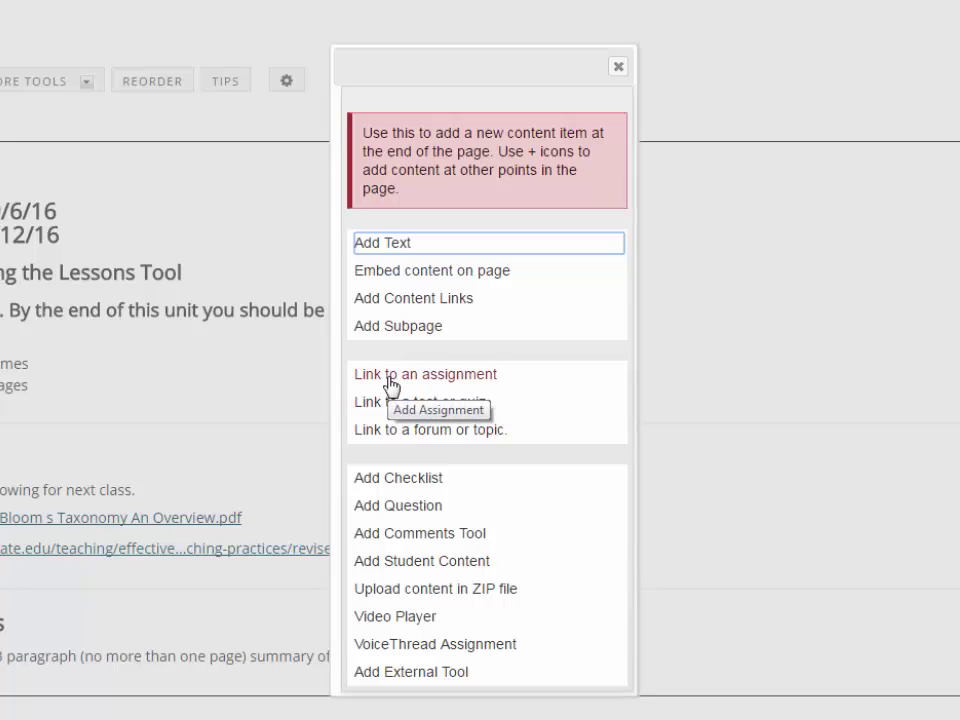
click(390, 376)
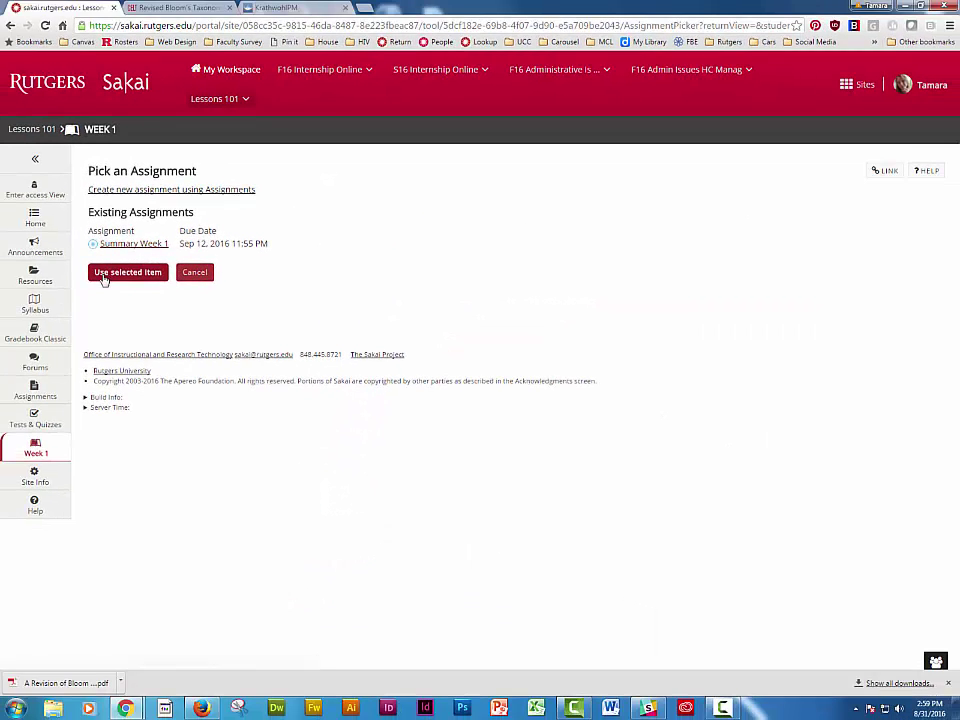
click(129, 272)
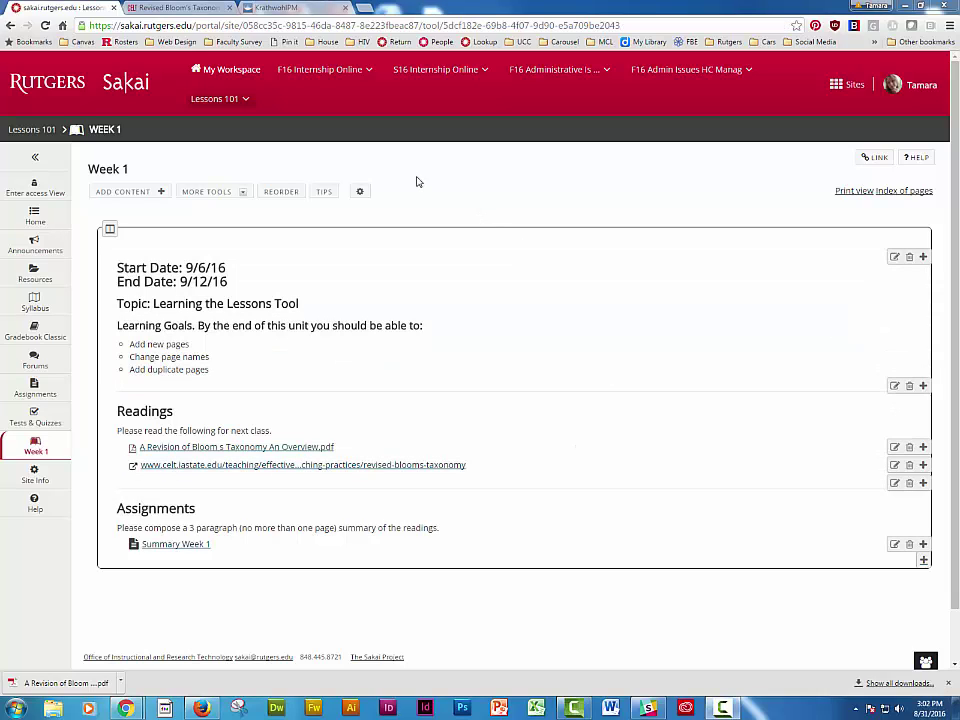
Add a new text item to Week 1 with a horizontal line and the title "Discussion" formatted as Heading 1
click(161, 193)
click(432, 288)
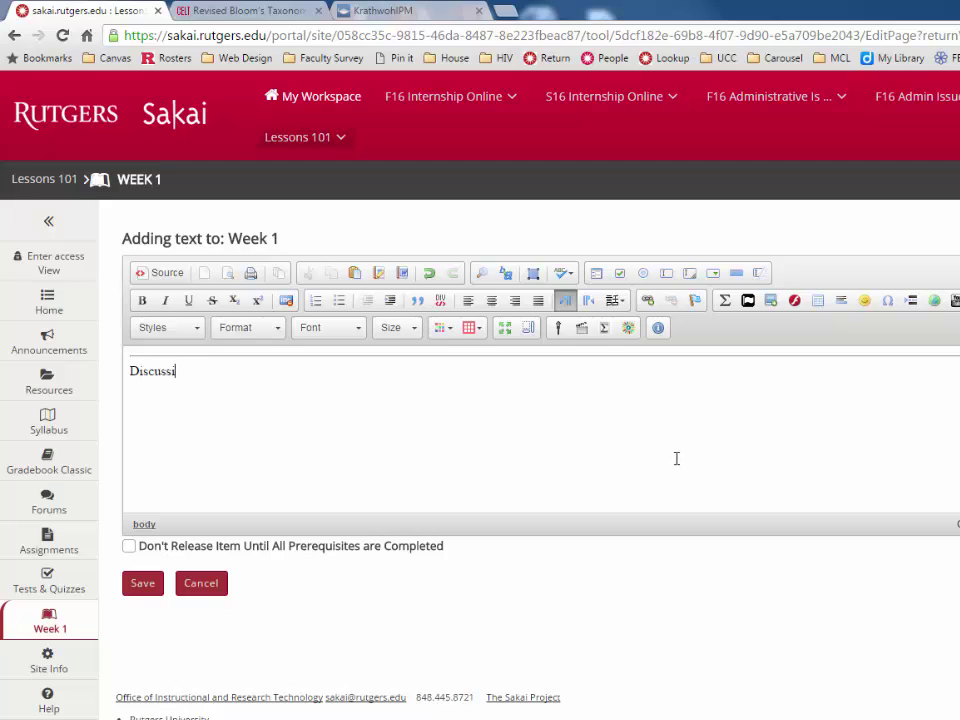
drag(248, 375, 126, 371)
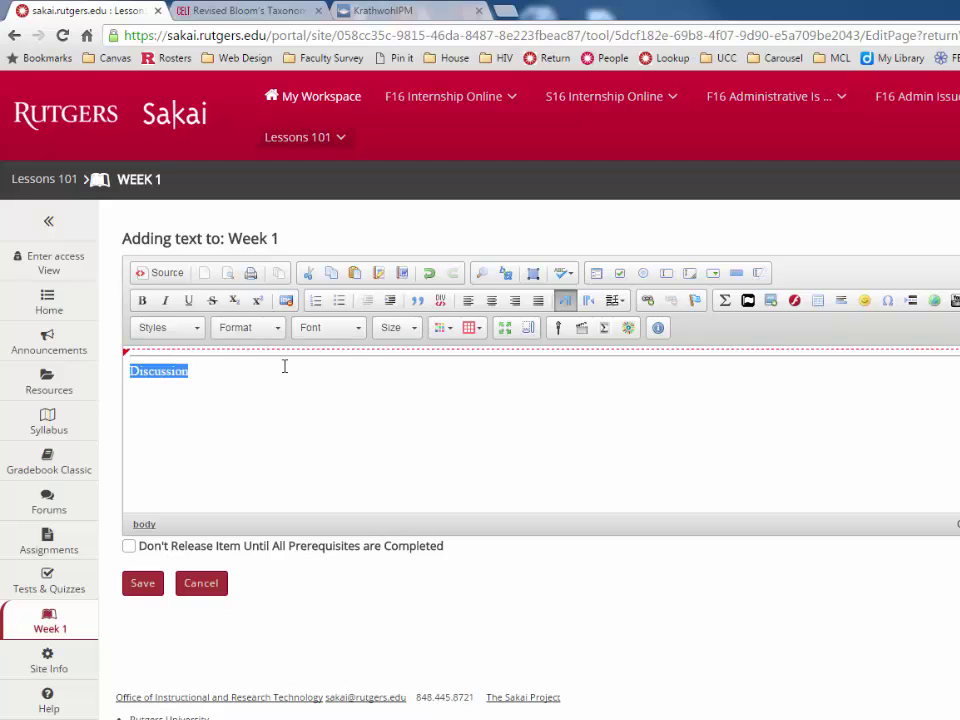
click(256, 336)
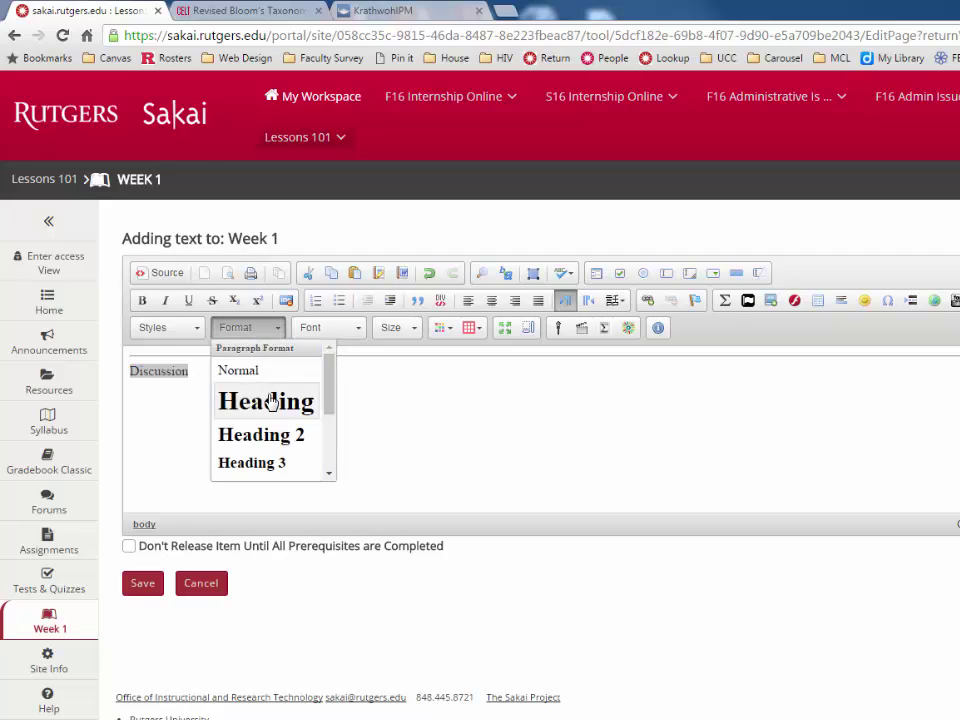
click(270, 401)
Add the line "Please discuss Bloom's Taxonomy and how it applies to Biology 101" below the Discussion heading and save the text item
click(355, 414)
key(Return)
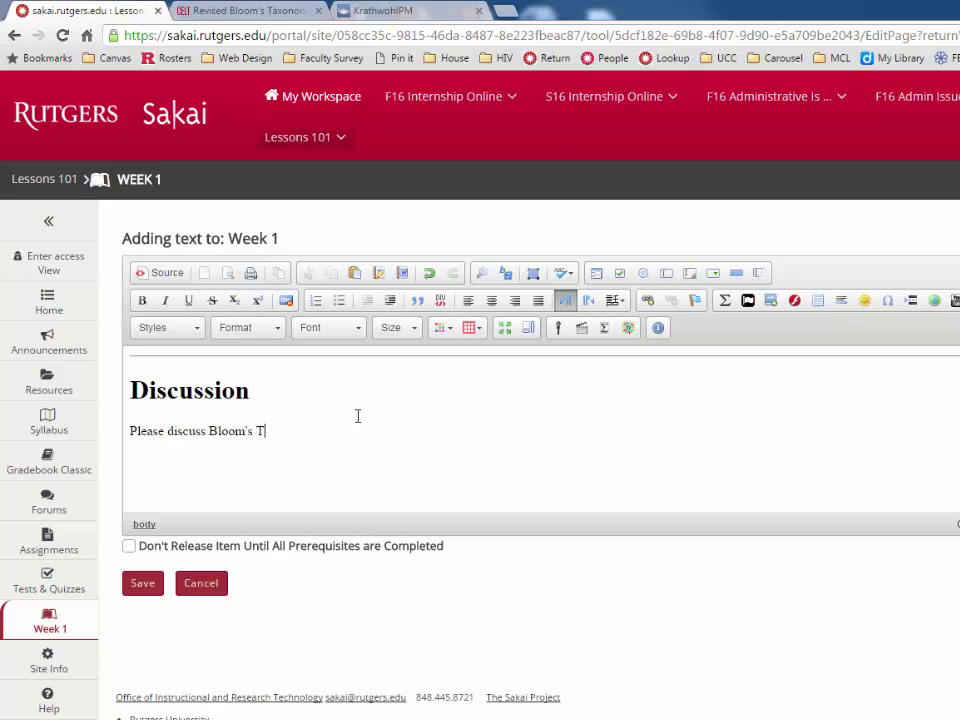
text(Please discuss Bloom's Taxonomy and how it applies to)
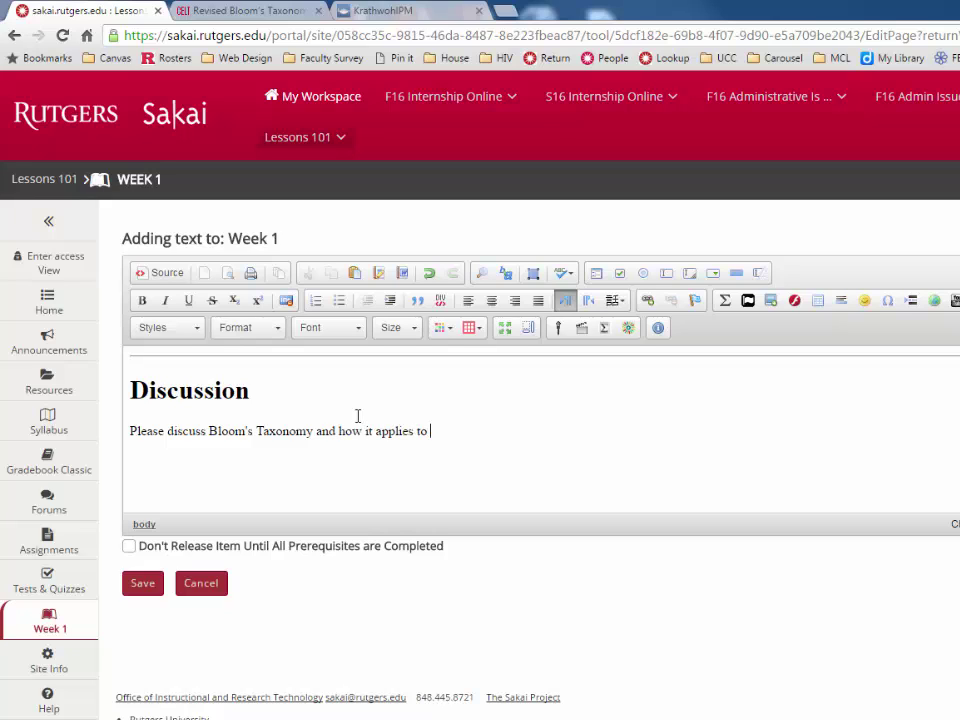
text( Biology 101)
click(141, 585)
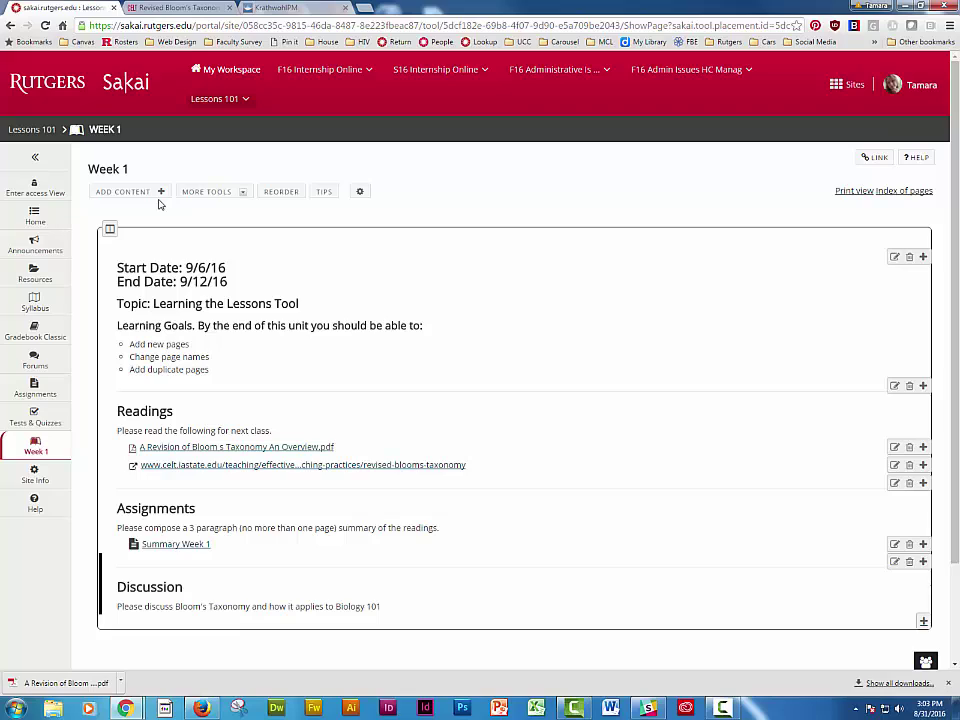
Add a link to the forum topic "Week 1 - Bloom's Taxonomy" at the end of the Week 1 page
click(160, 192)
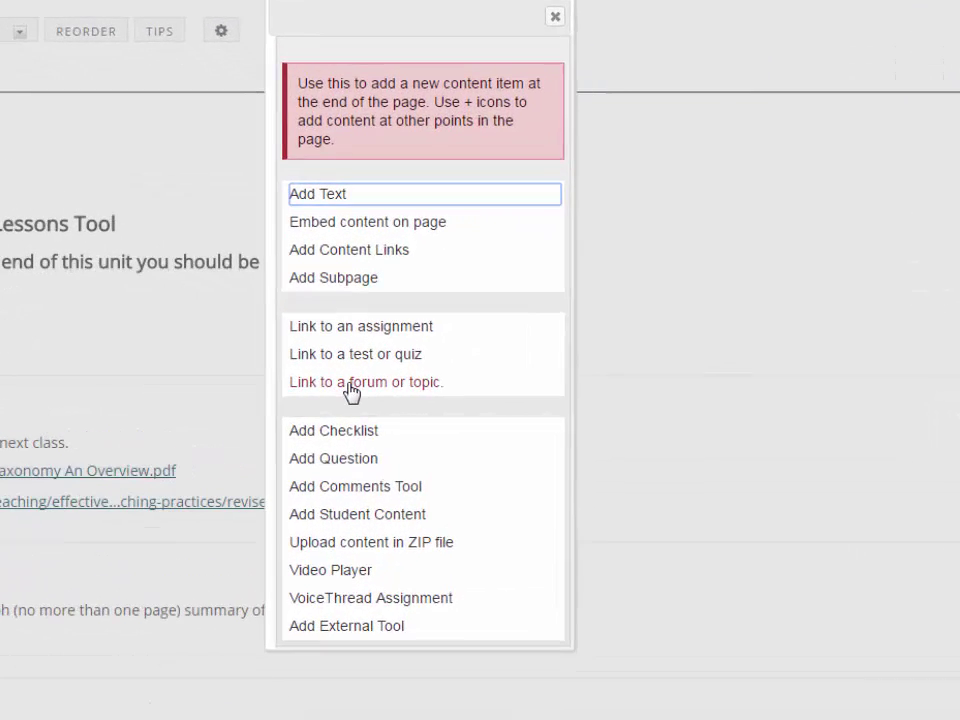
click(353, 386)
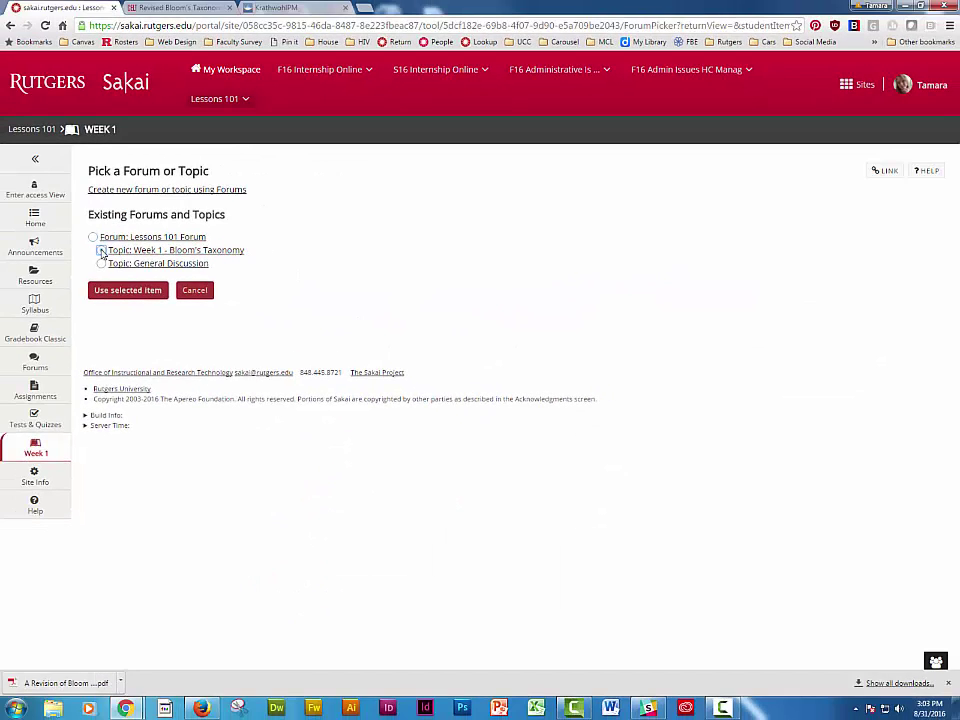
click(101, 251)
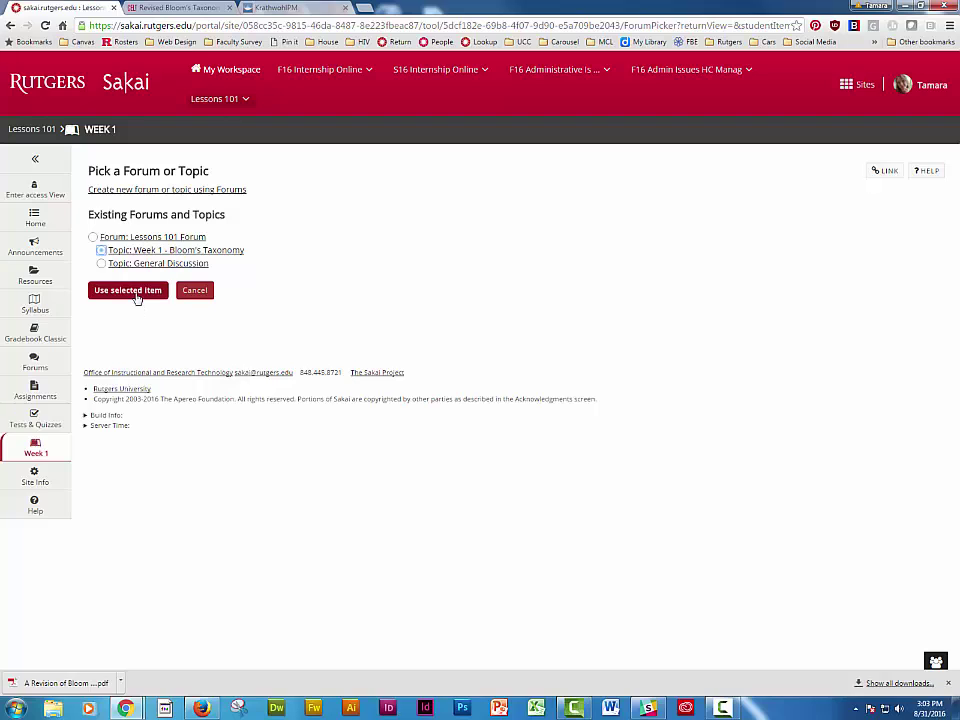
click(135, 292)
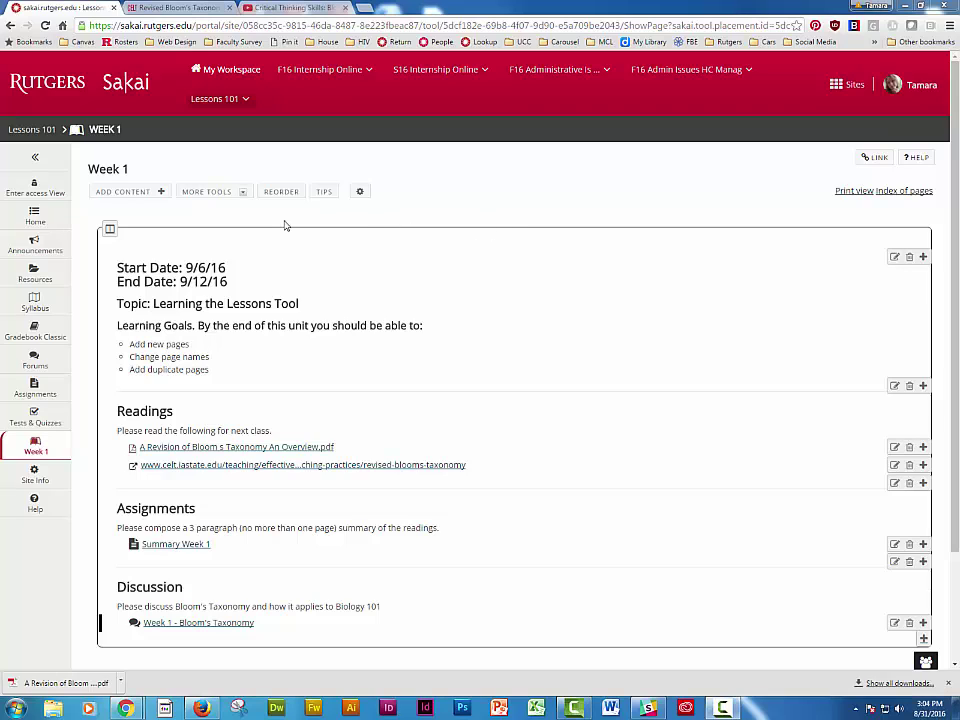
Add a new text item to Week 1 with a horizontal line and the title "Video" formatted as Heading 1
click(160, 192)
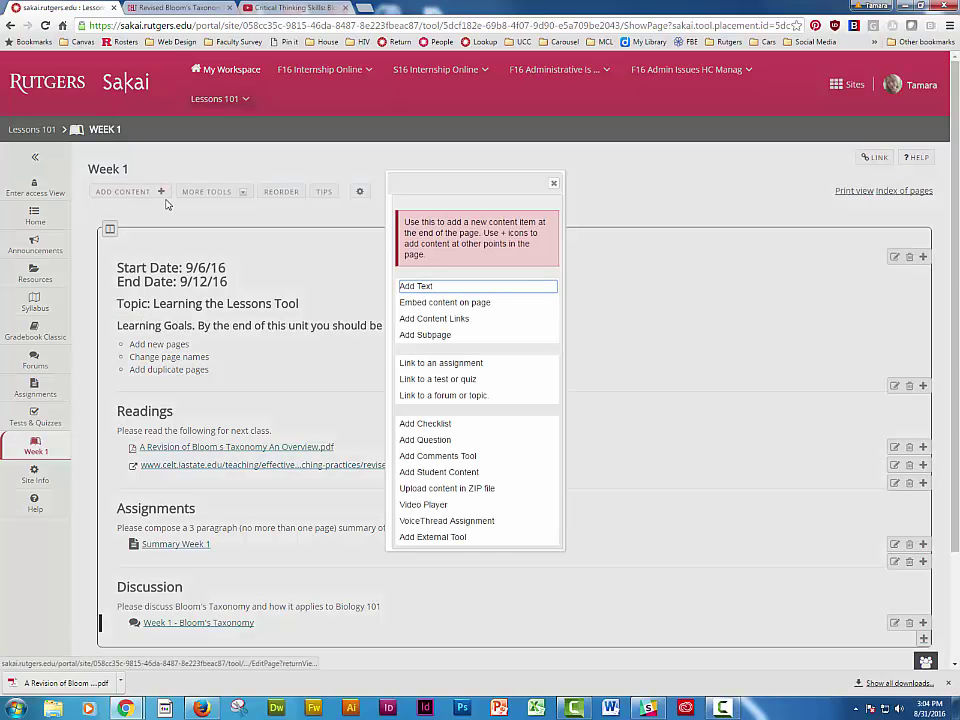
click(418, 288)
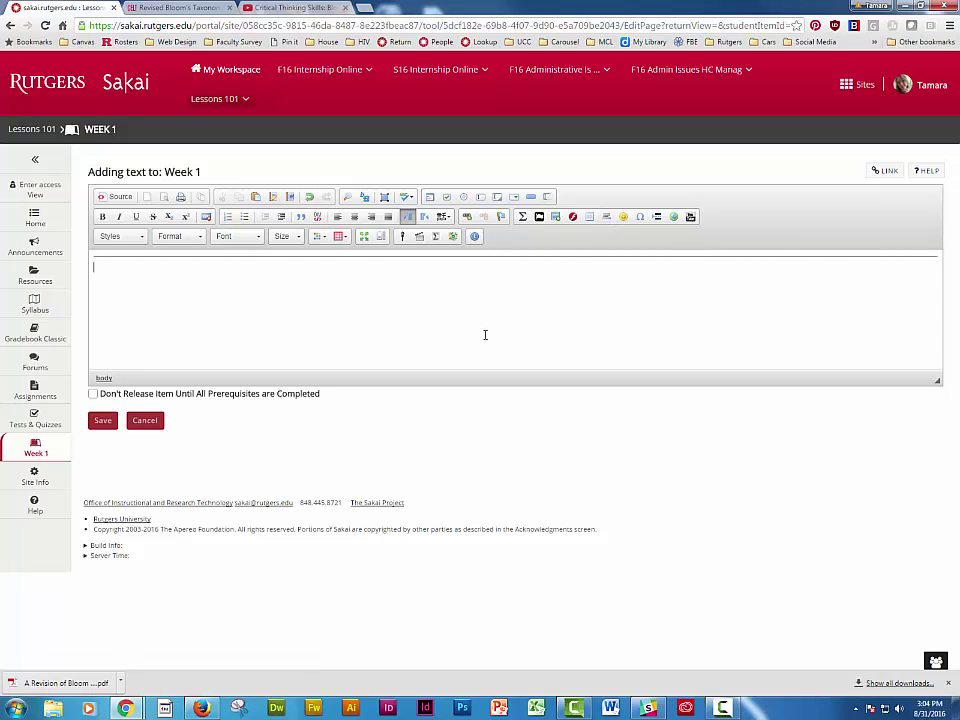
text(Video)
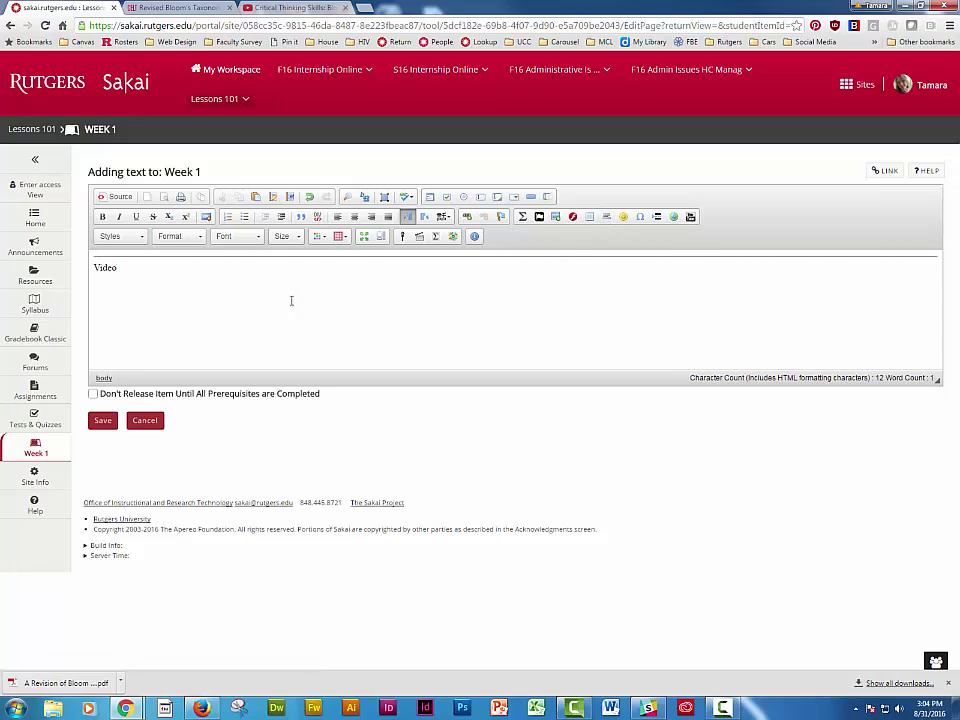
double_click(124, 266)
click(178, 236)
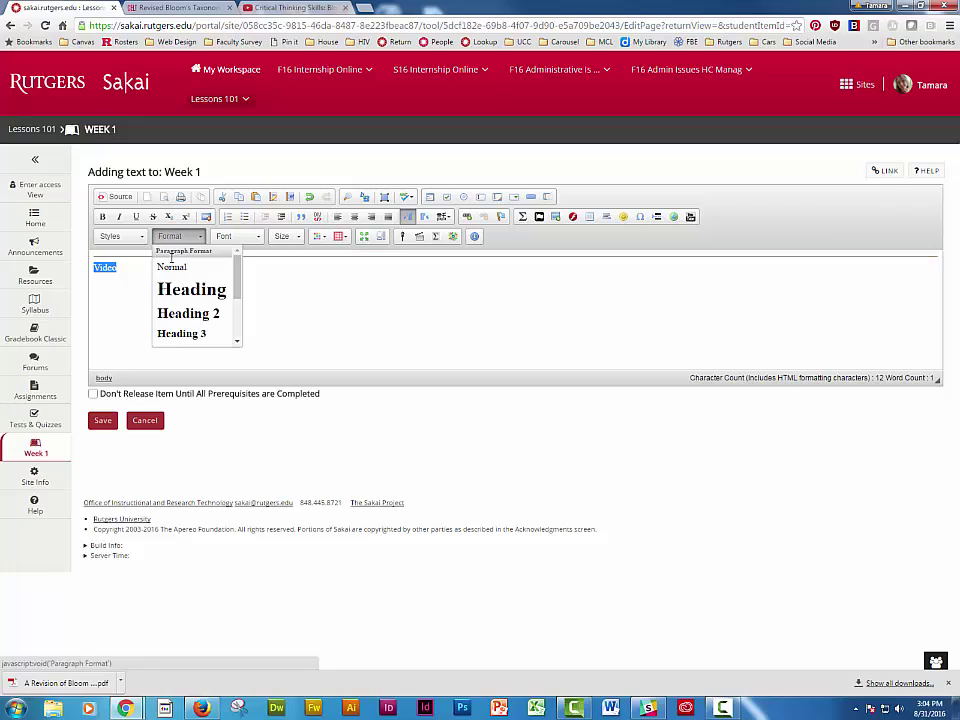
click(190, 289)
Add the line "Please watch this video for the quiz" below the Video heading and save the text item
click(162, 281)
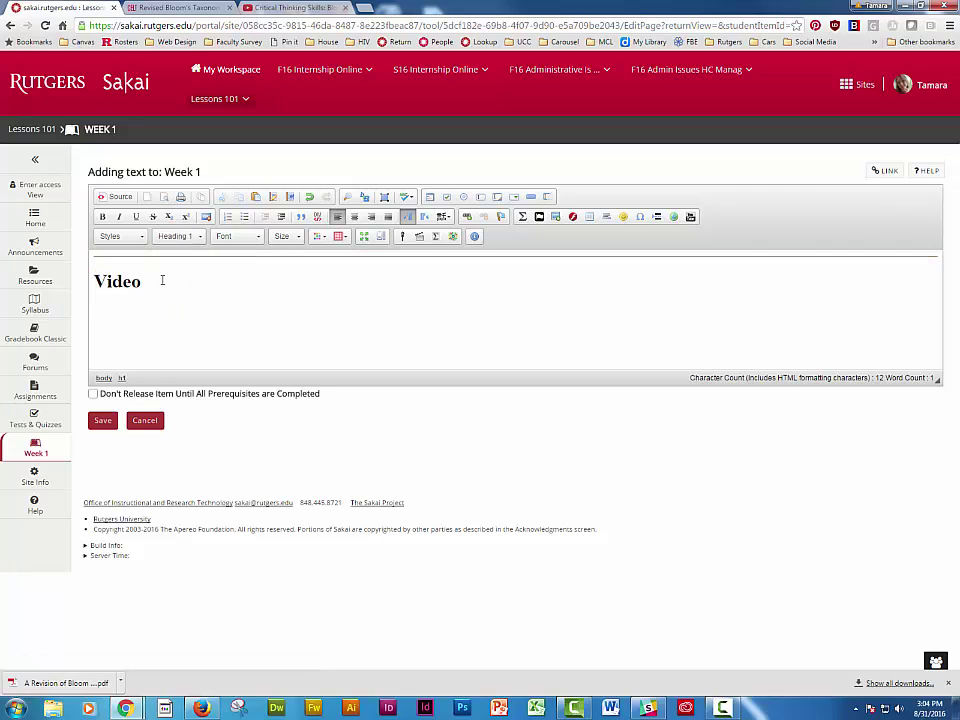
key(Return)
text(P)
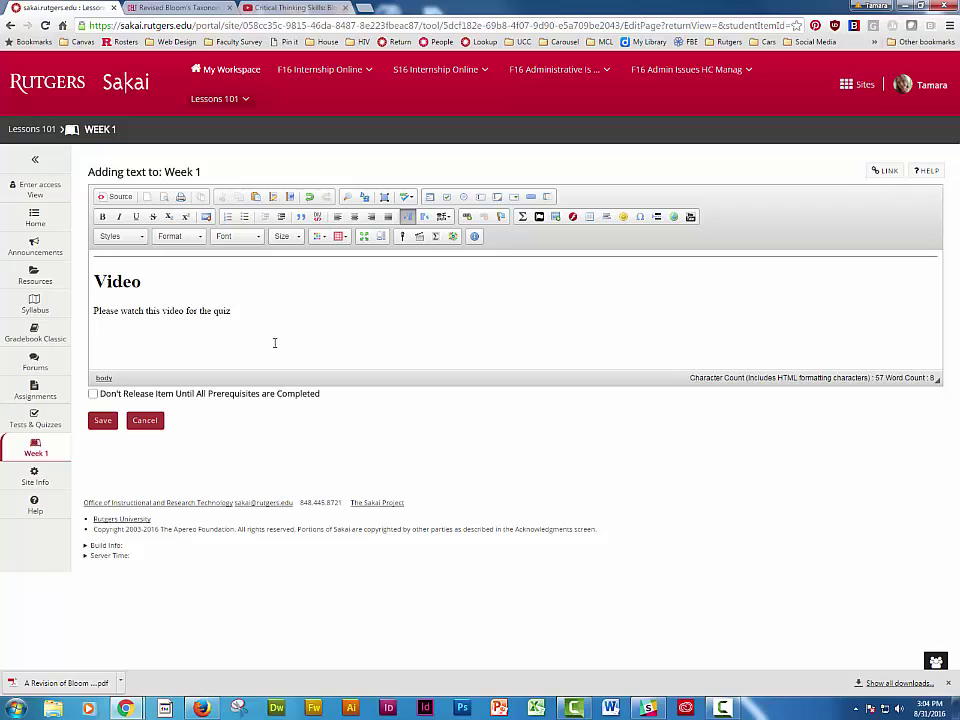
click(101, 421)
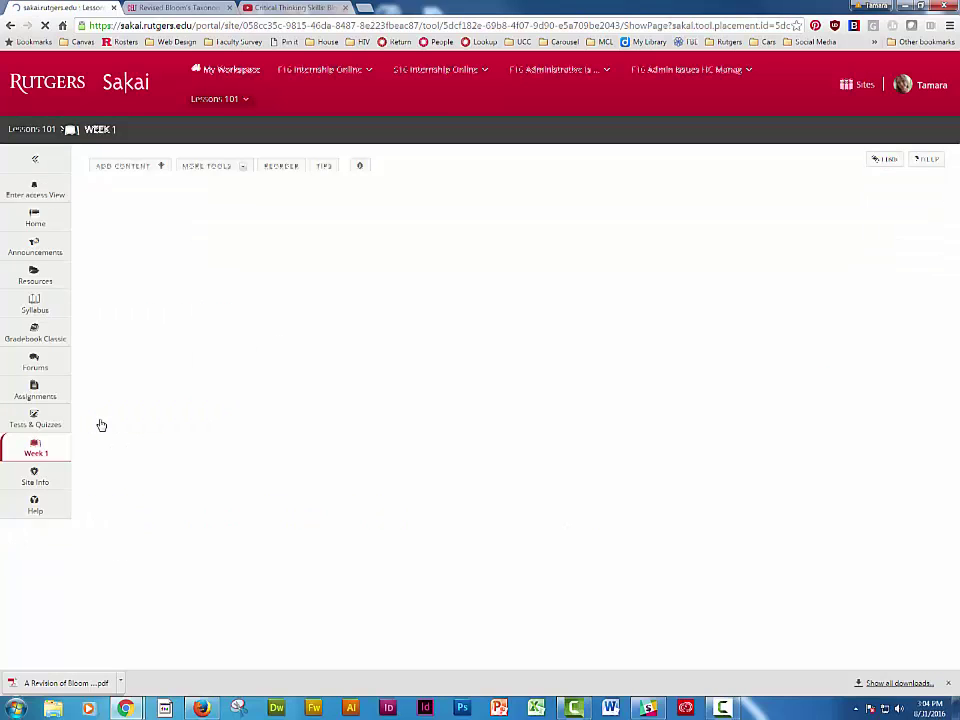
scroll(392, 448, down, 3)
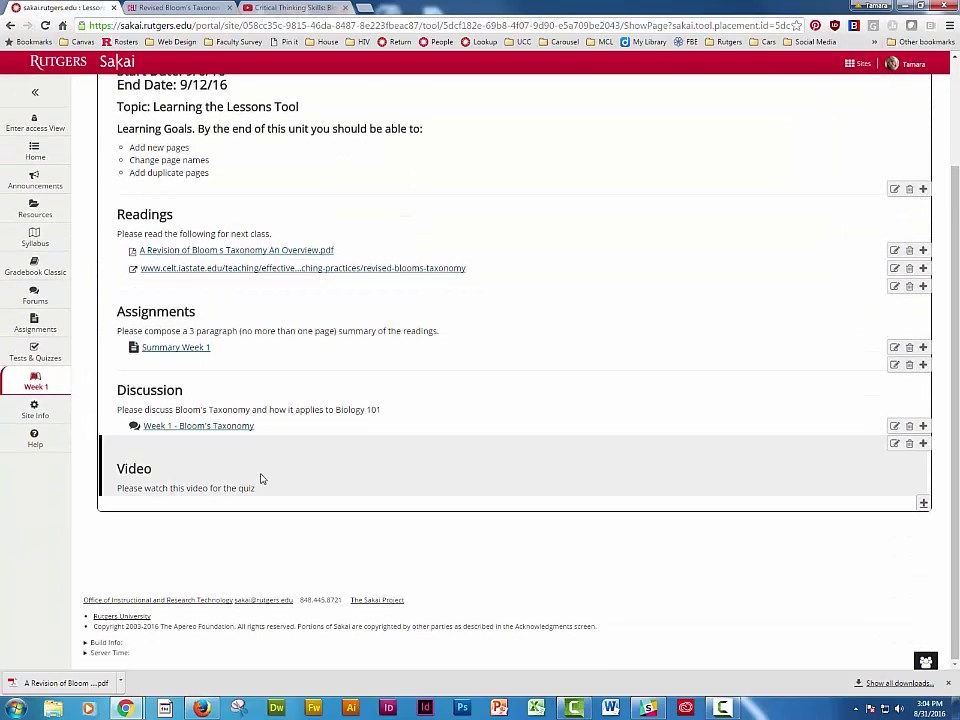
scroll(304, 534, up, 5)
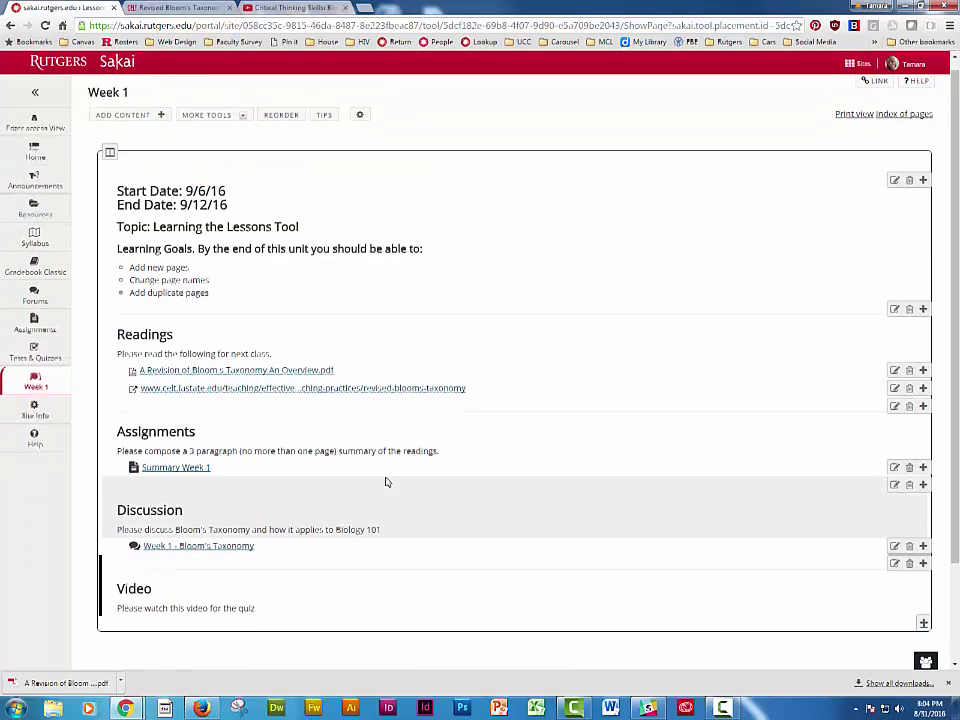
Switch to YouTube and copy the share link of the video "Critical Thinking Skills: Bloom's Taxonomy"
click(313, 10)
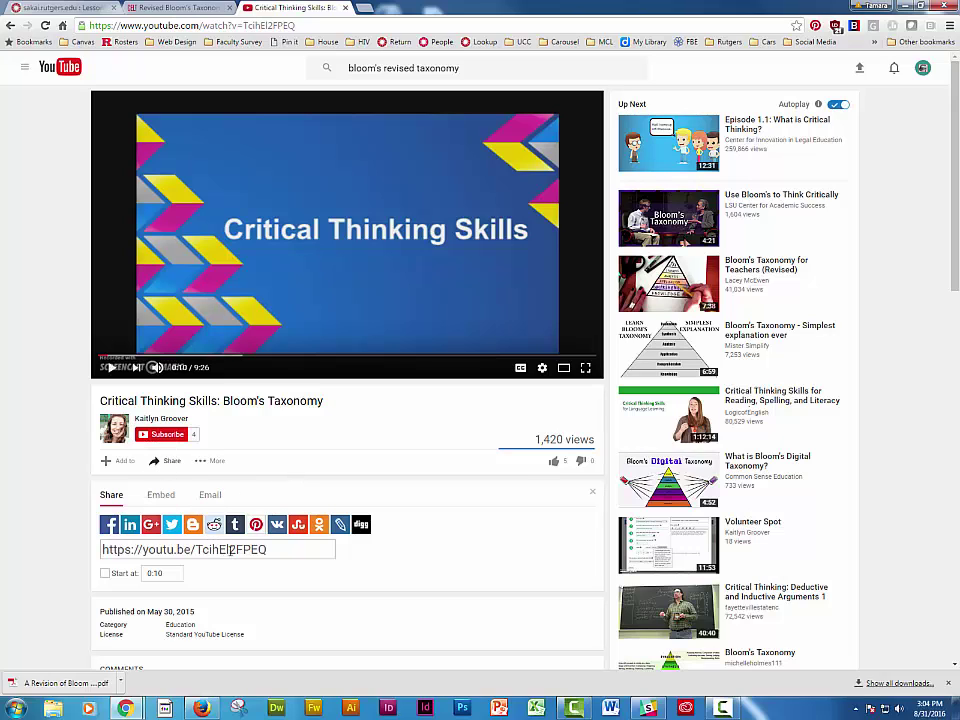
drag(277, 552, 97, 551)
right_click(150, 549)
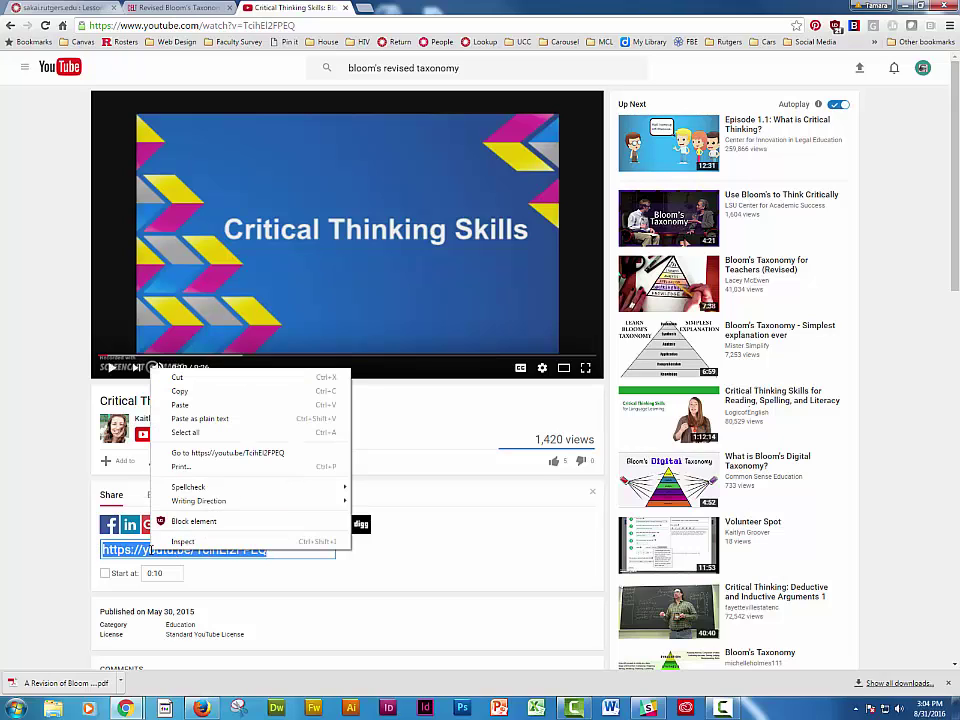
click(190, 390)
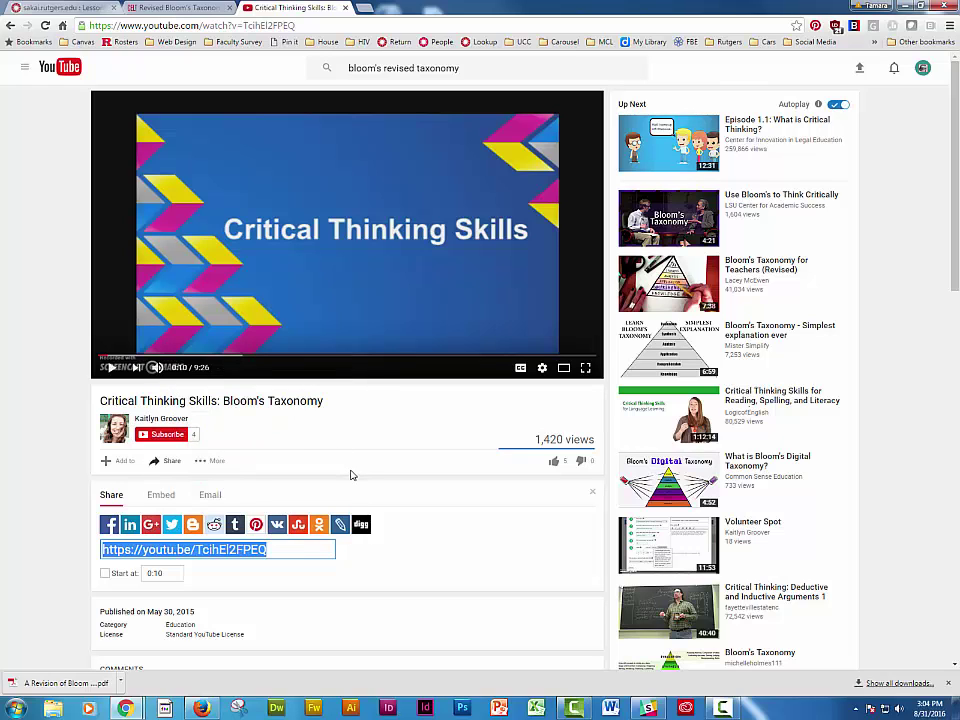
Return to Sakai and embed the copied YouTube video link at the end of the Week 1 page
click(86, 8)
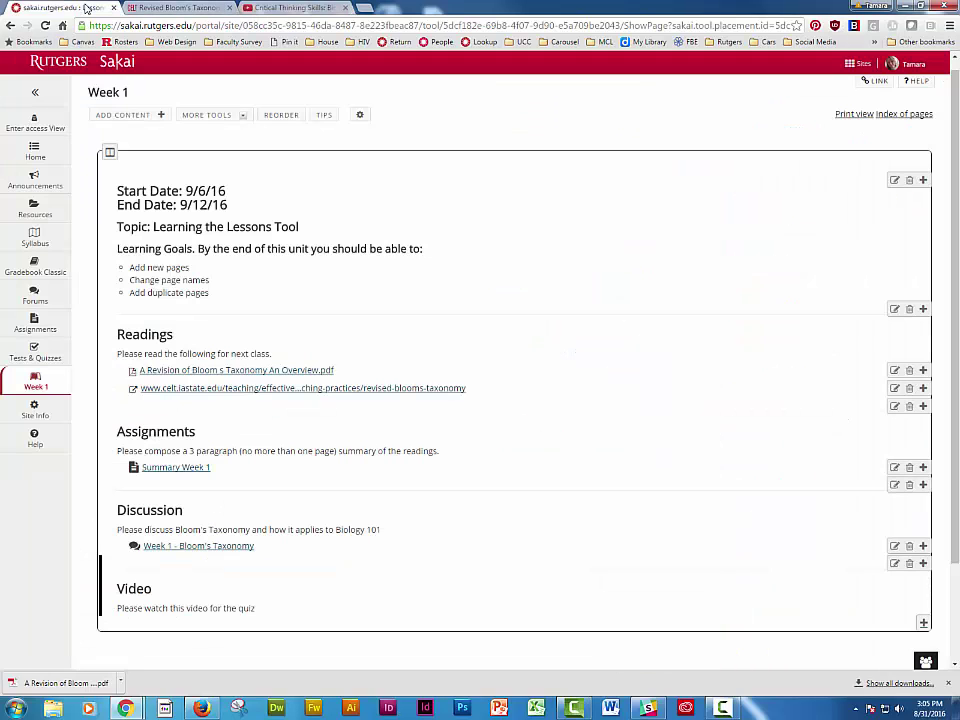
click(163, 115)
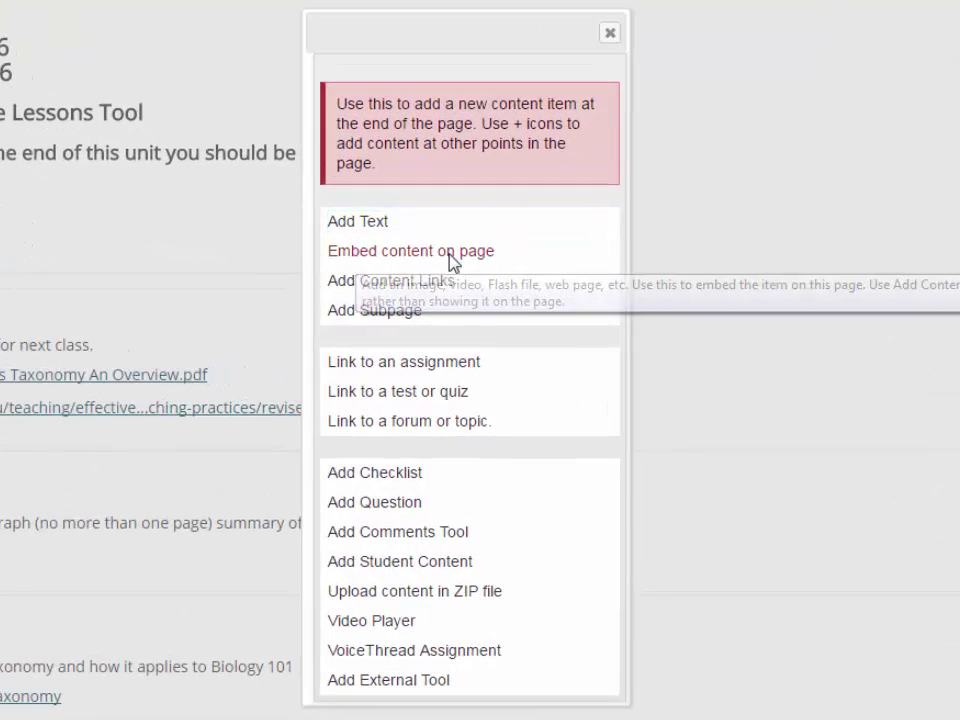
click(453, 263)
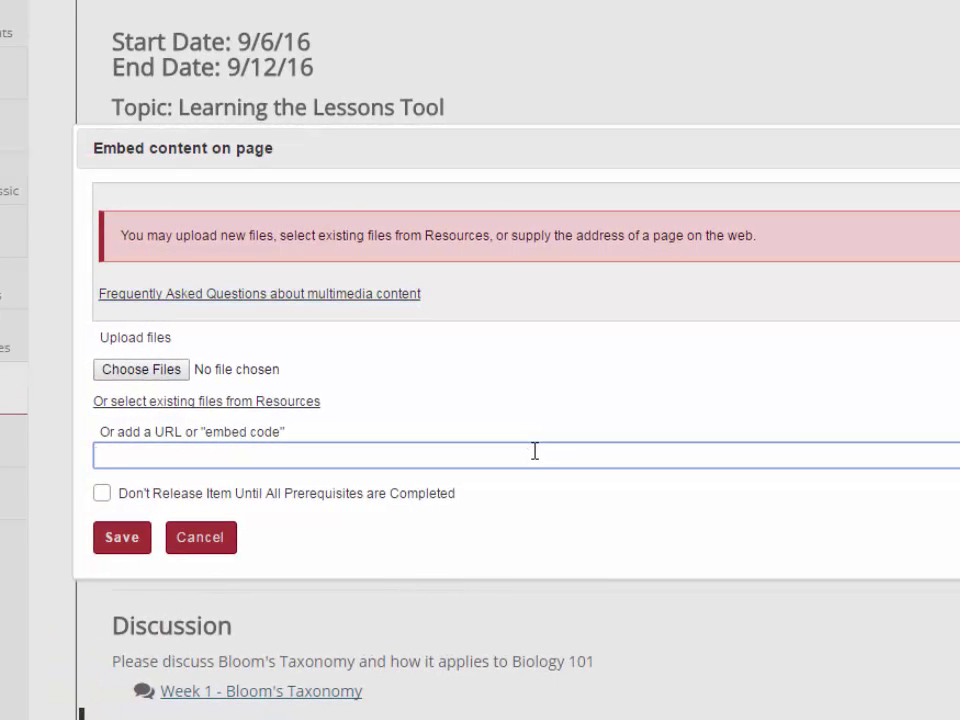
key(ctrl+v)
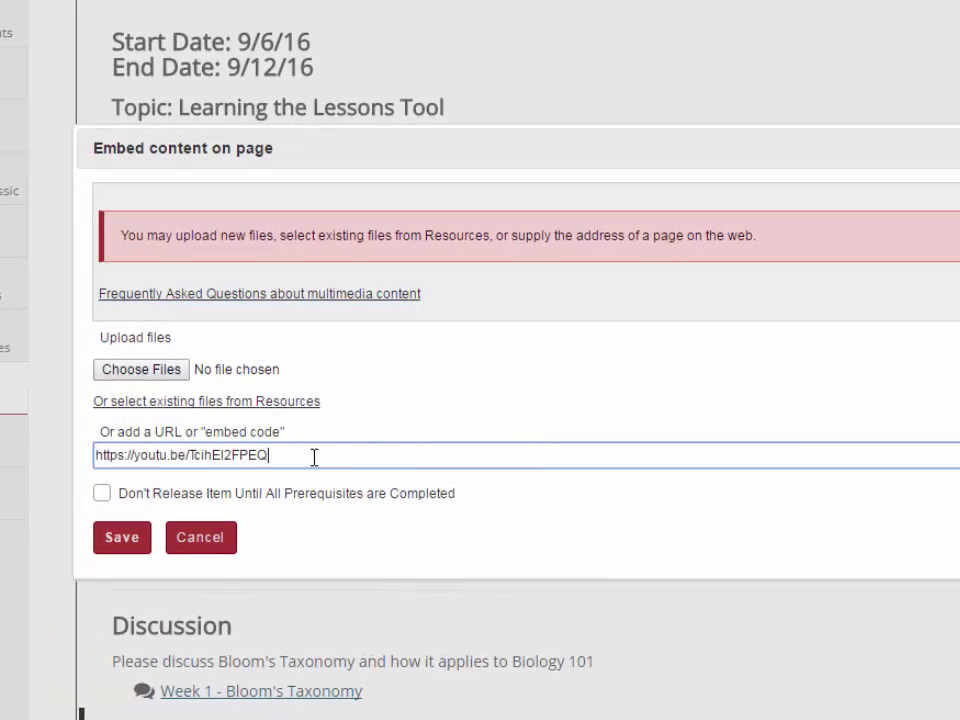
click(126, 541)
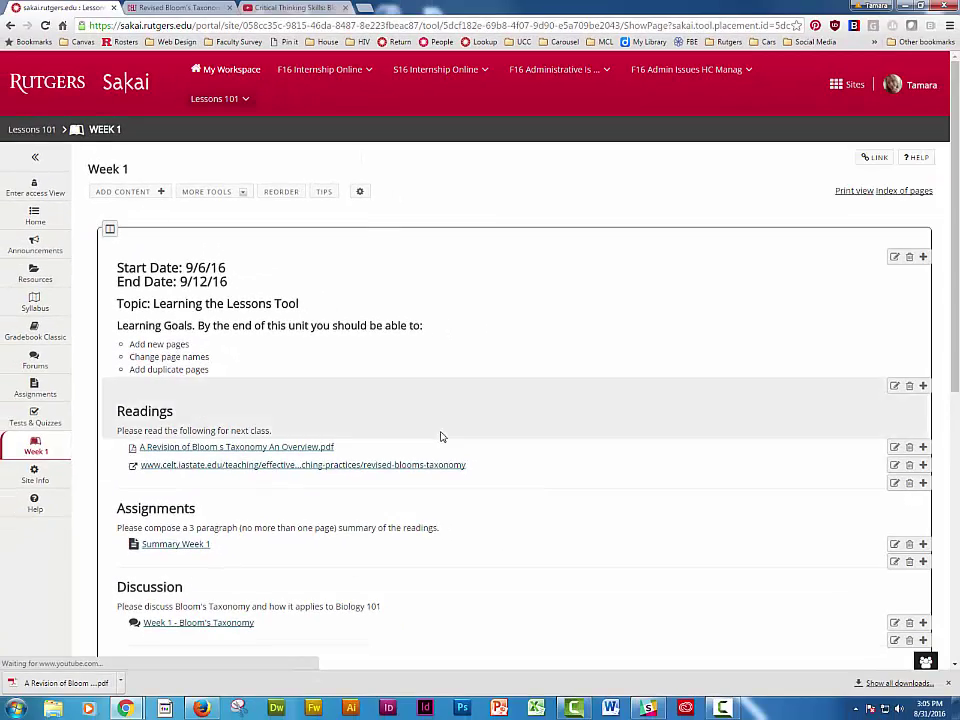
scroll(441, 437, down, 2)
scroll(441, 437, down, 2)
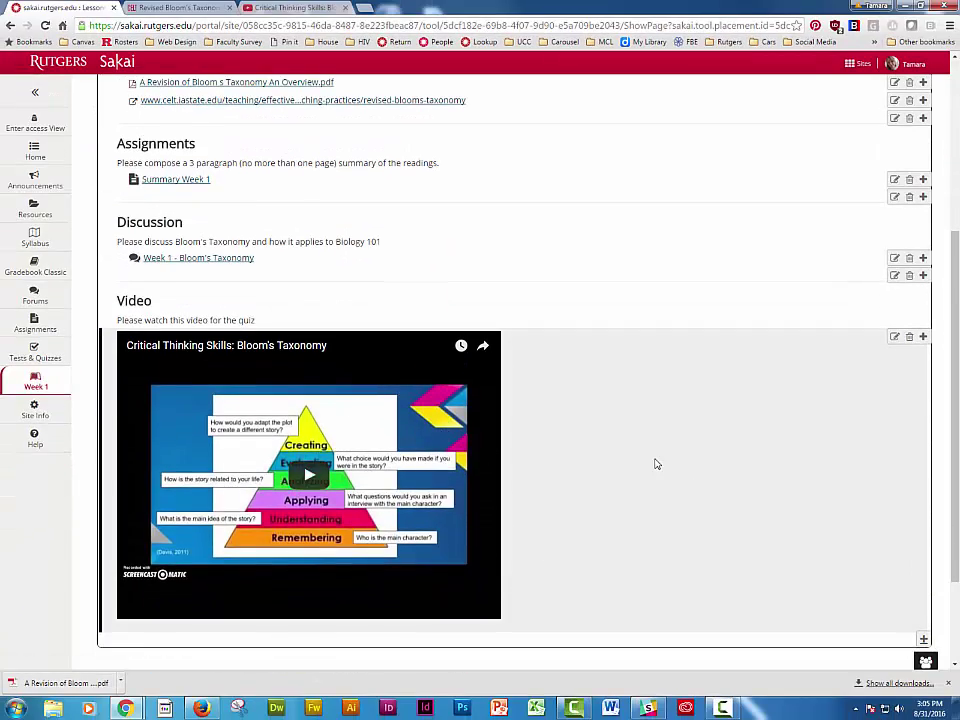
Add a new text item to Week 1 with a horizontal line and the title "Quiz" formatted as Heading 1
scroll(826, 429, up, 4)
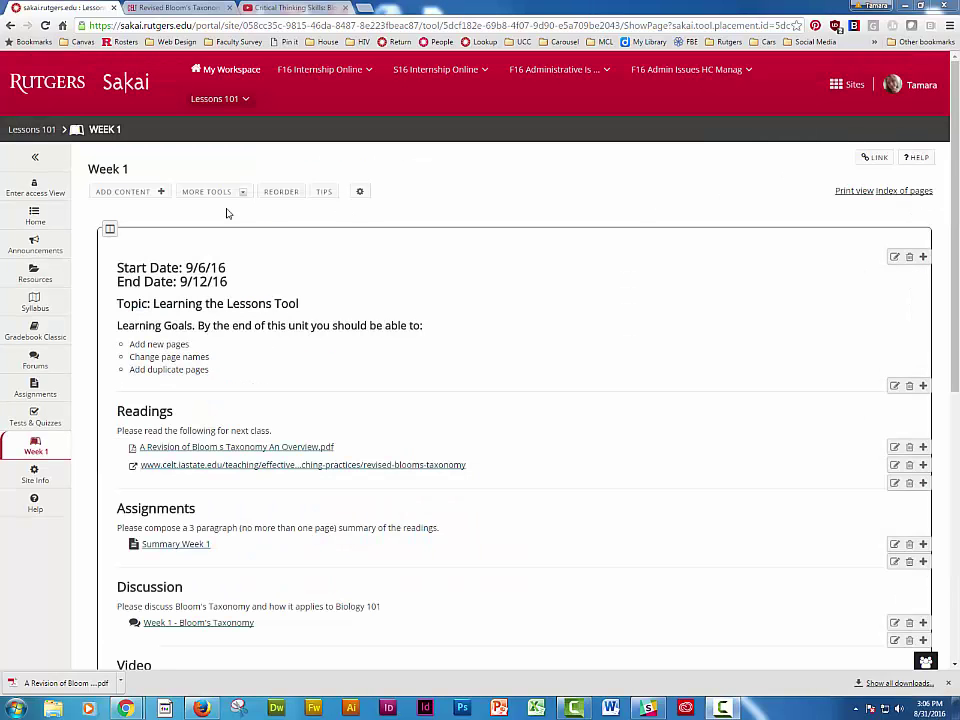
click(141, 191)
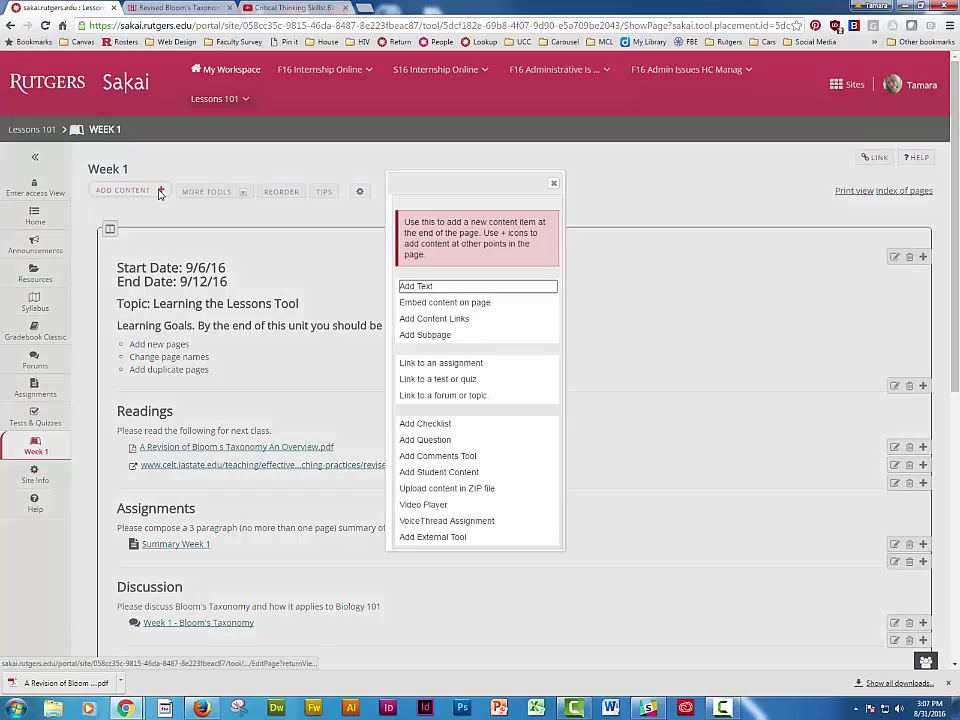
click(412, 288)
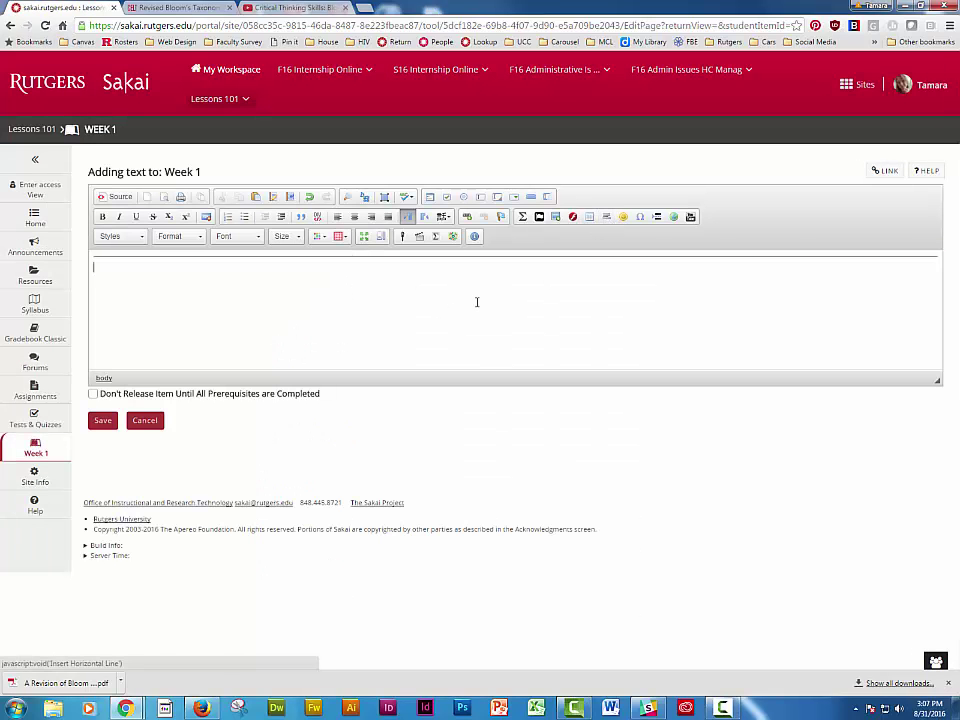
text(Quiz)
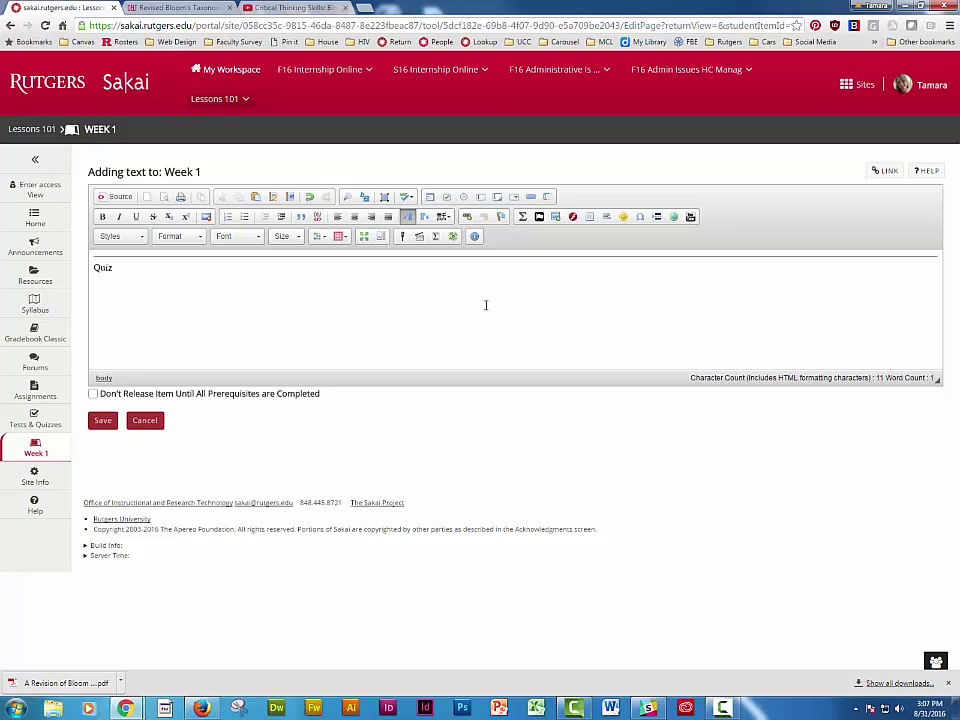
drag(129, 266, 92, 267)
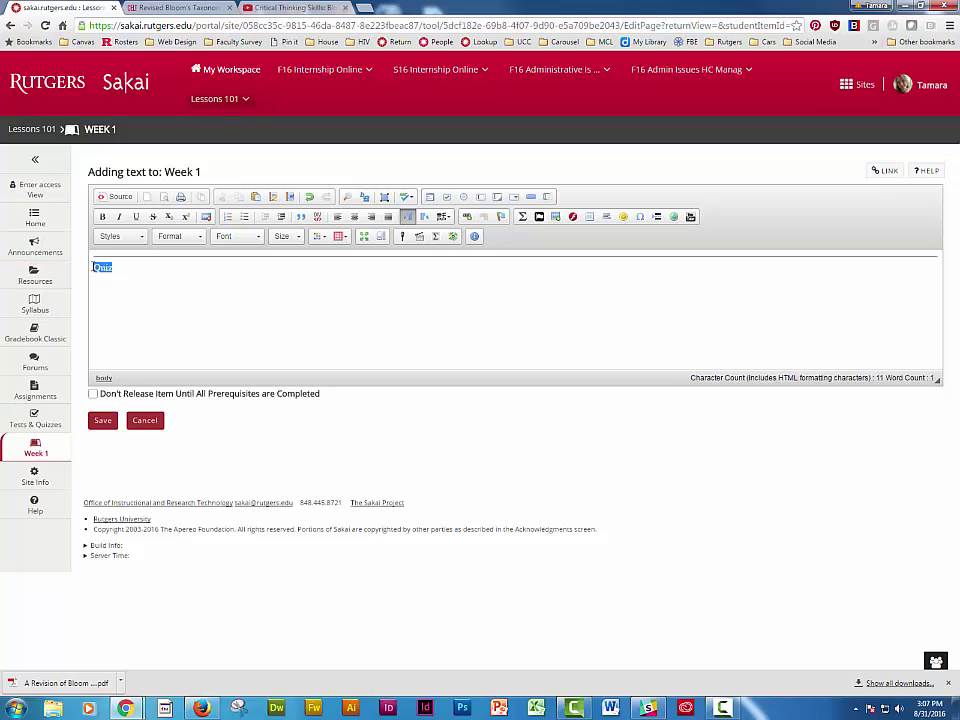
click(178, 236)
click(210, 288)
Add "When you are ready, take the quiz. You will have 15 minutes to complete." below the Quiz heading and save the text item
click(178, 296)
key(Return)
text(WH)
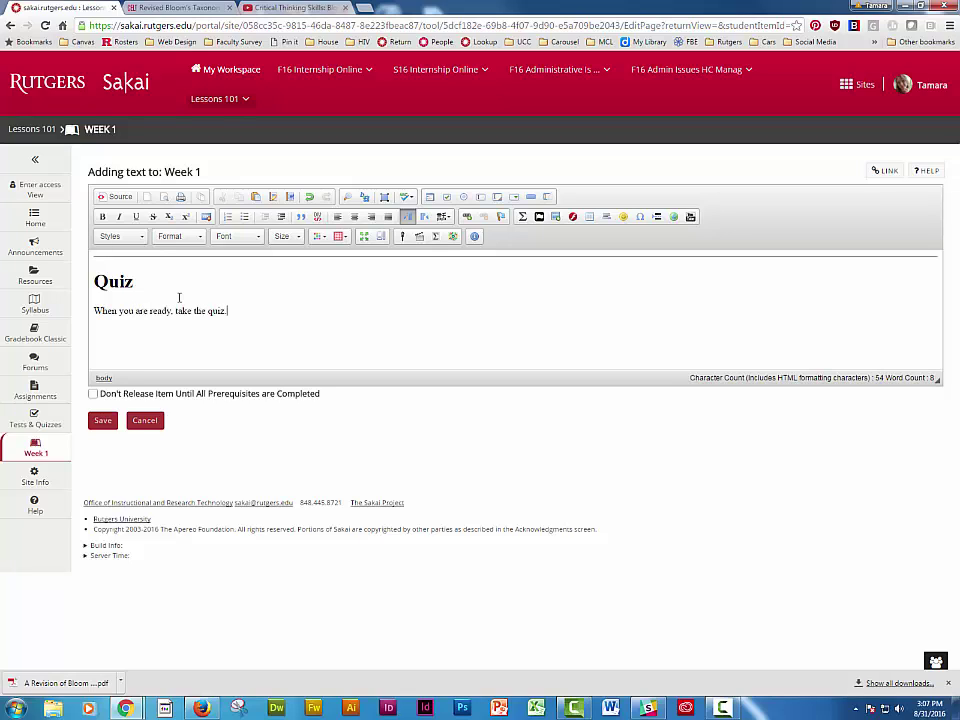
text(u will have )
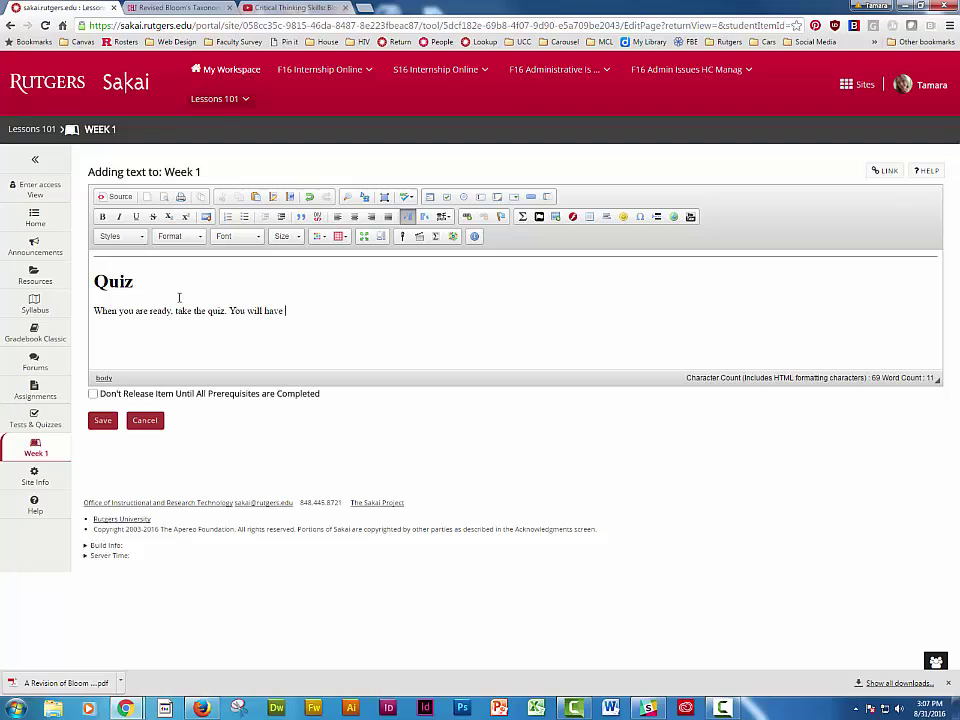
text(15 minutes to complete.)
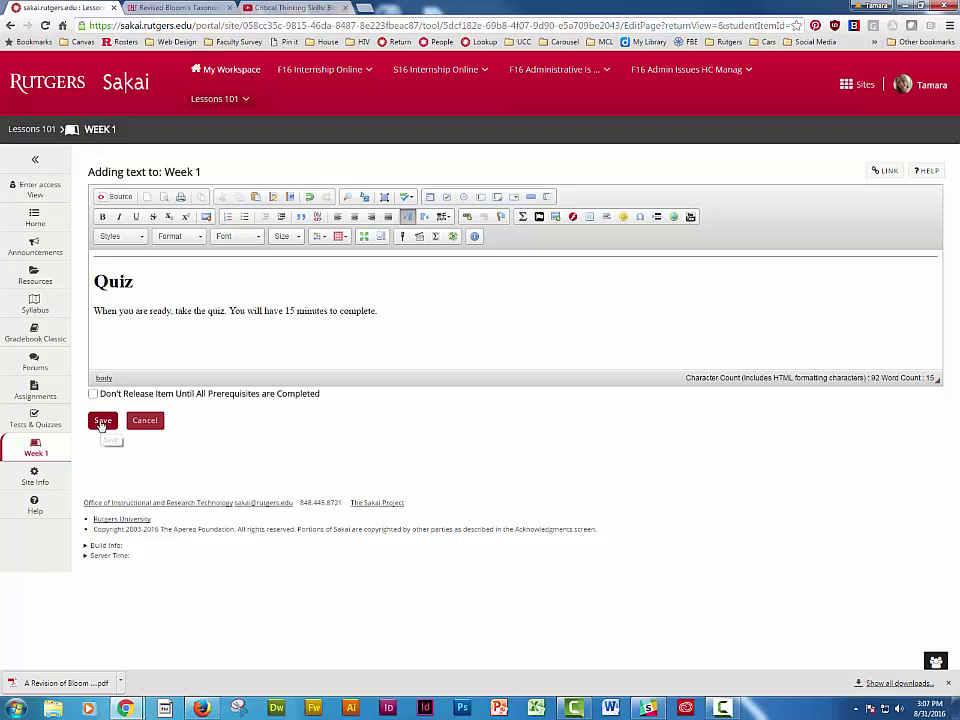
click(101, 421)
scroll(651, 501, down, 5)
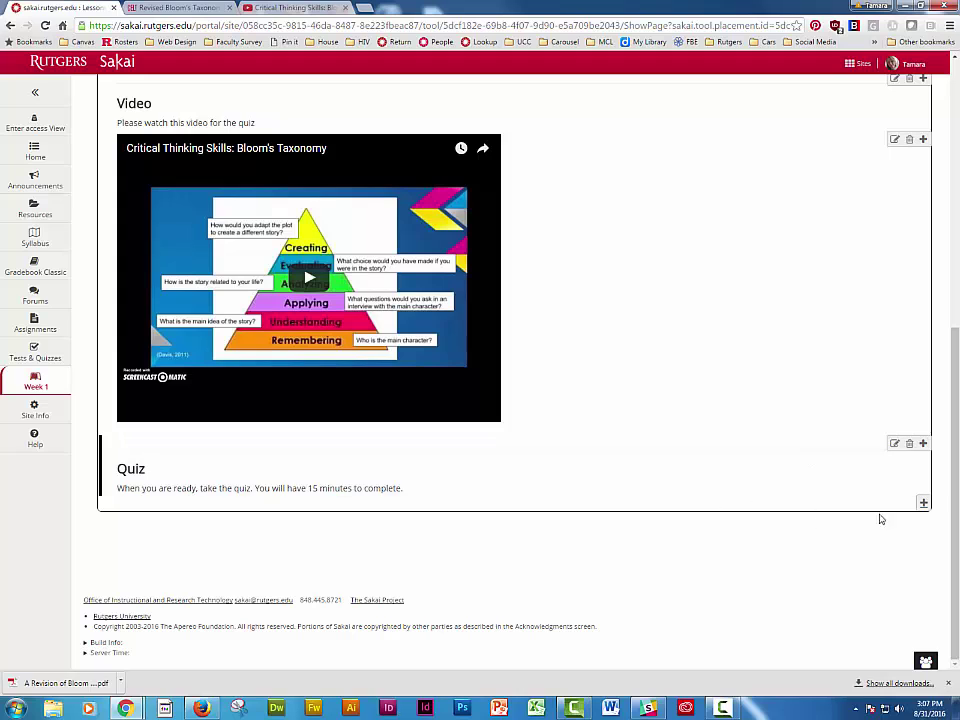
Add a link to the existing quiz "Bloom's Taxonomy" at the end of the Week 1 page
scroll(700, 450, up, 5)
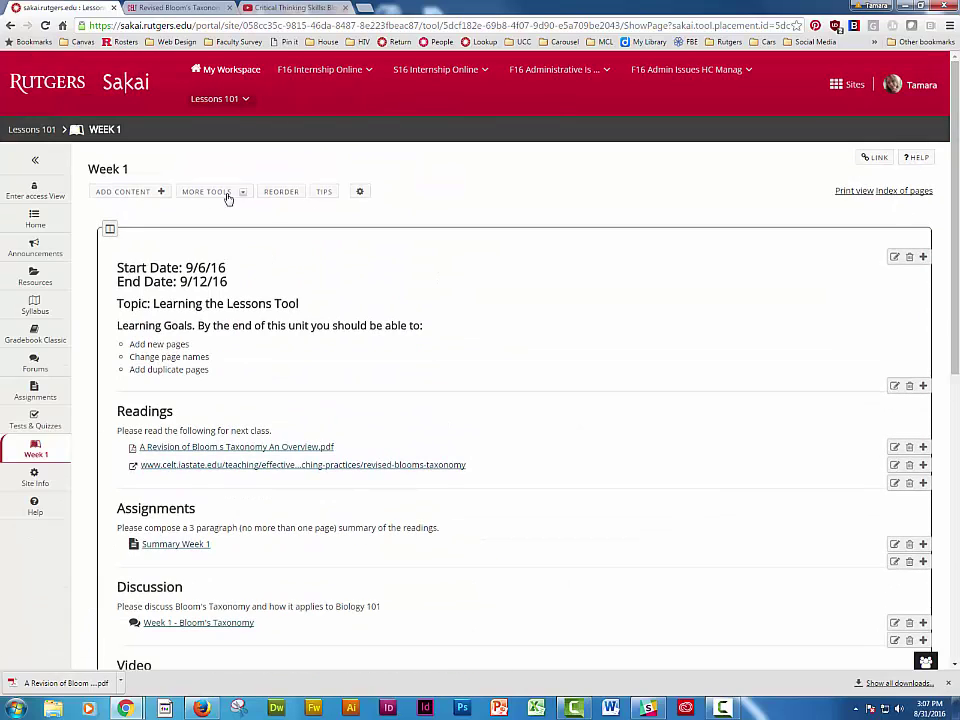
click(159, 192)
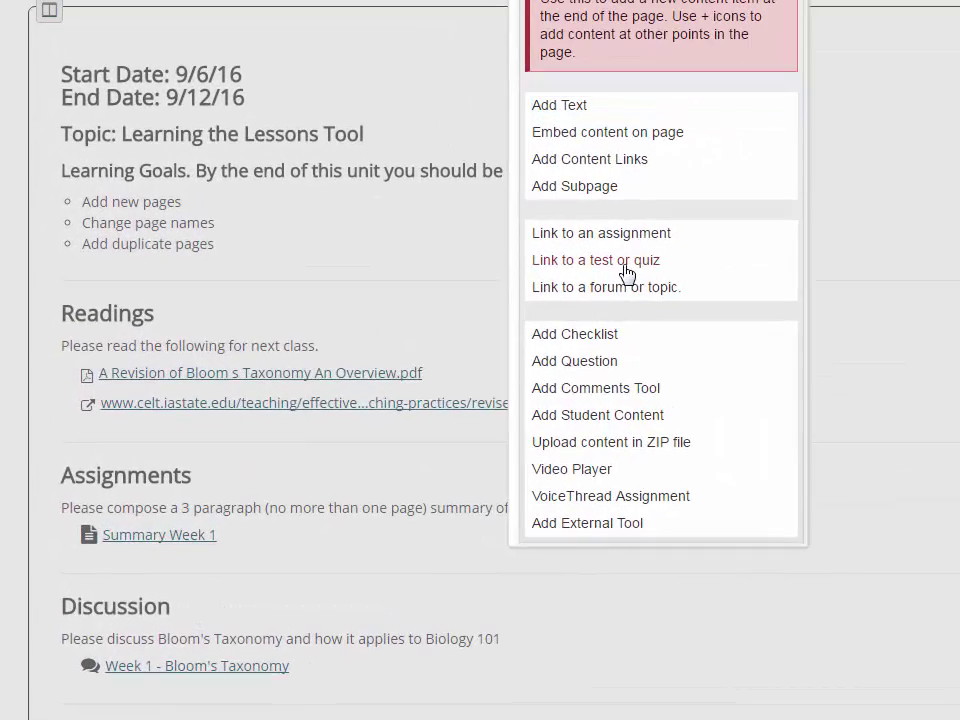
click(624, 262)
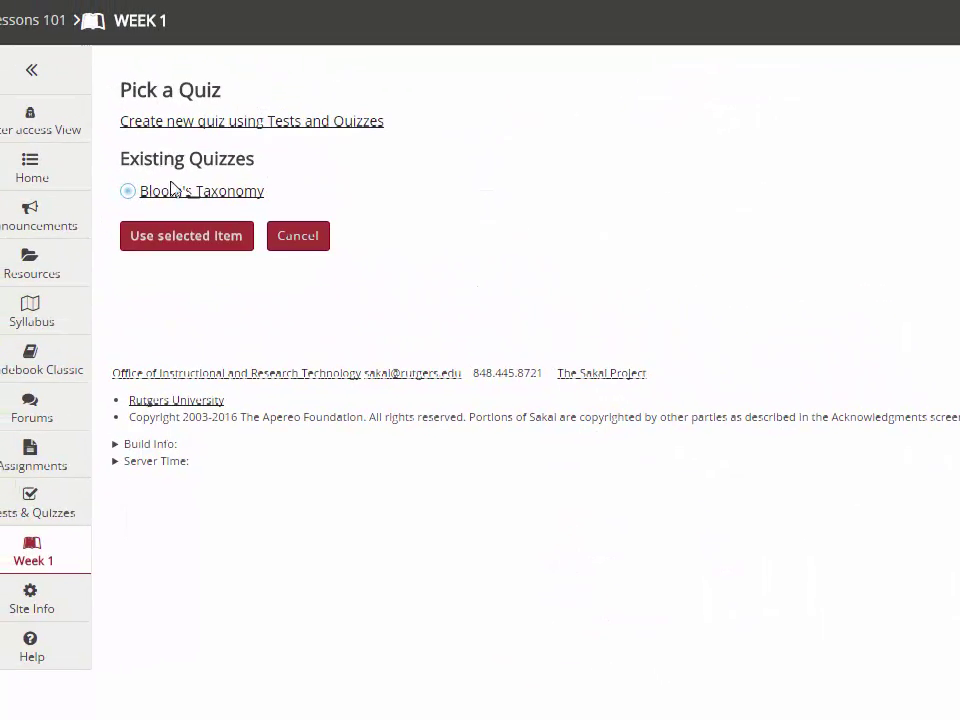
click(173, 237)
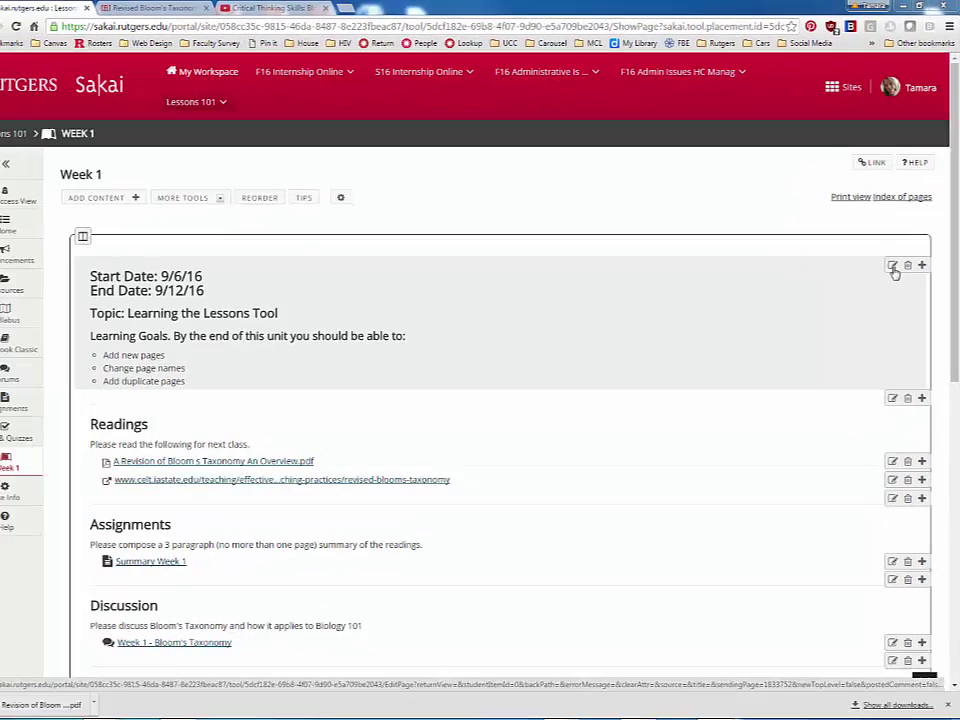
Change the topic in the first Week 1 text item to "Bloom's Taxonomy" and save it
click(832, 501)
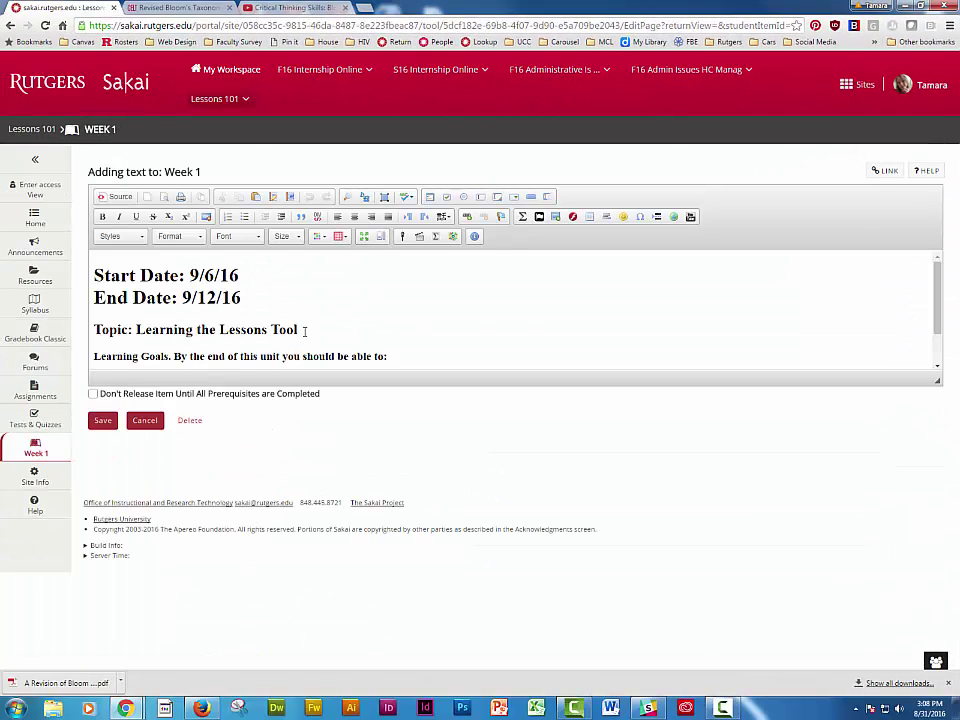
drag(305, 331, 138, 335)
key(BackSpace)
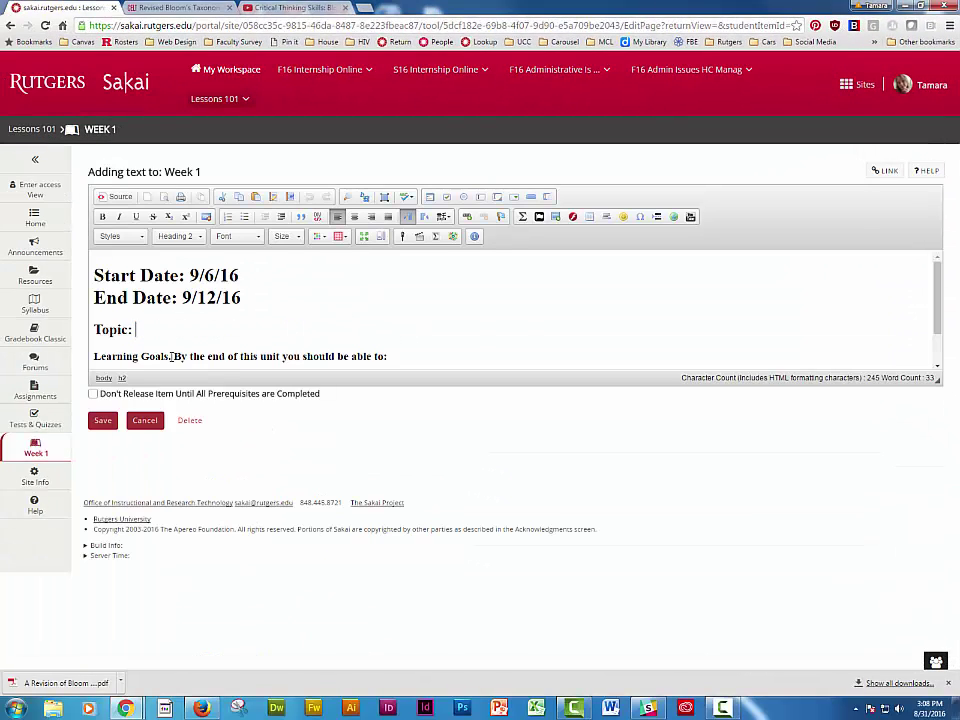
text(Bloom's Taxonomy)
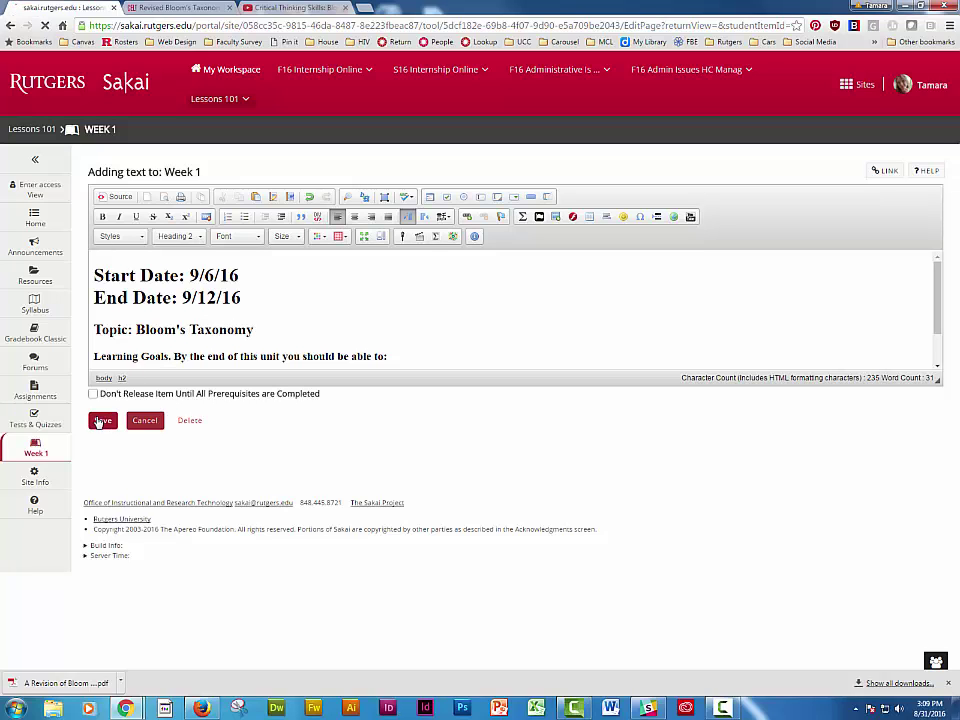
click(102, 420)
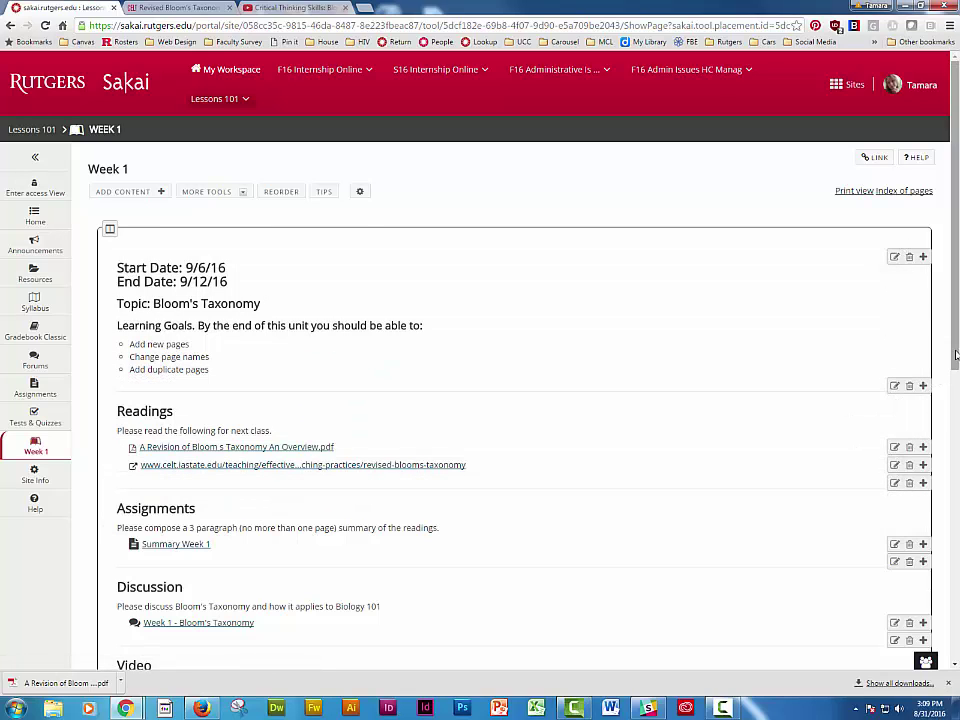
Reorder the Week 1 items so the Video text and its YouTube video come right after the Readings links, and save the order
scroll(956, 354, down, 4)
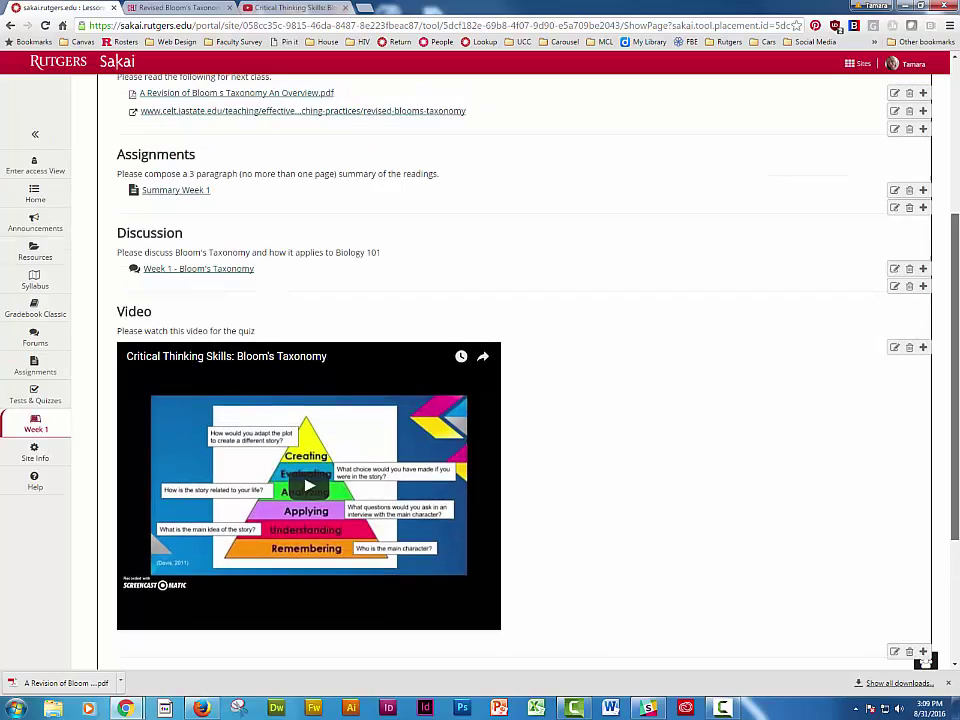
scroll(431, 324, up, 1)
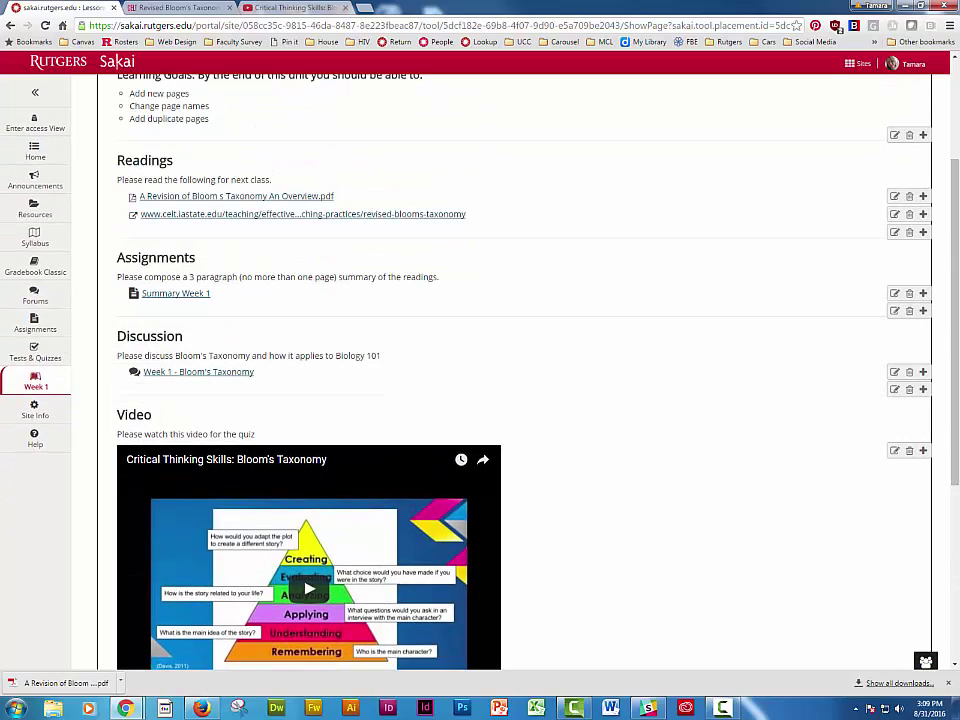
scroll(956, 254, up, 3)
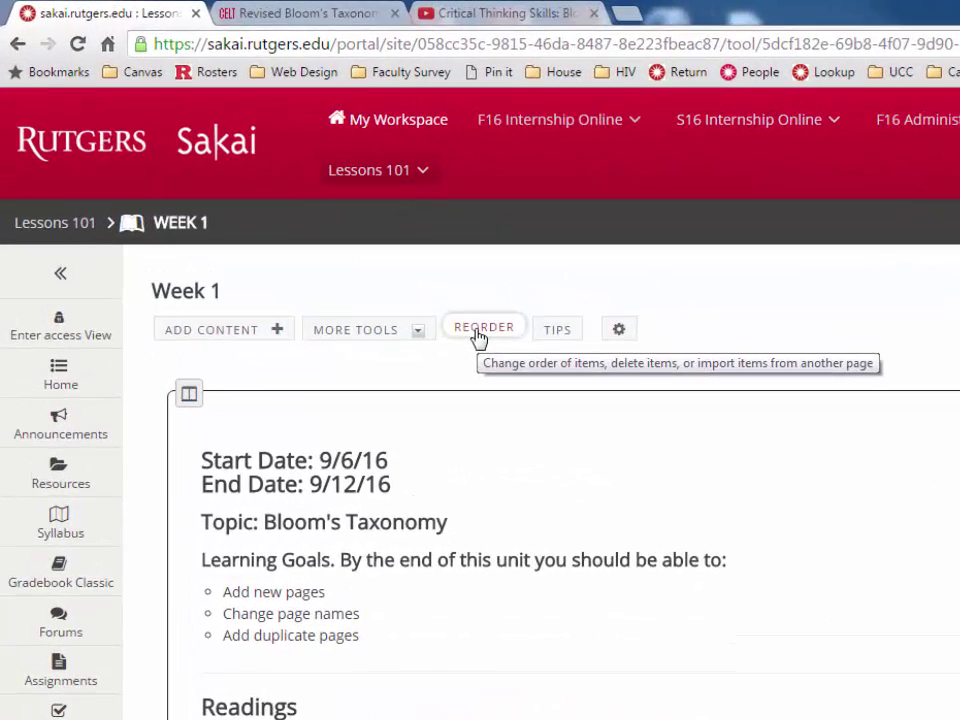
click(479, 337)
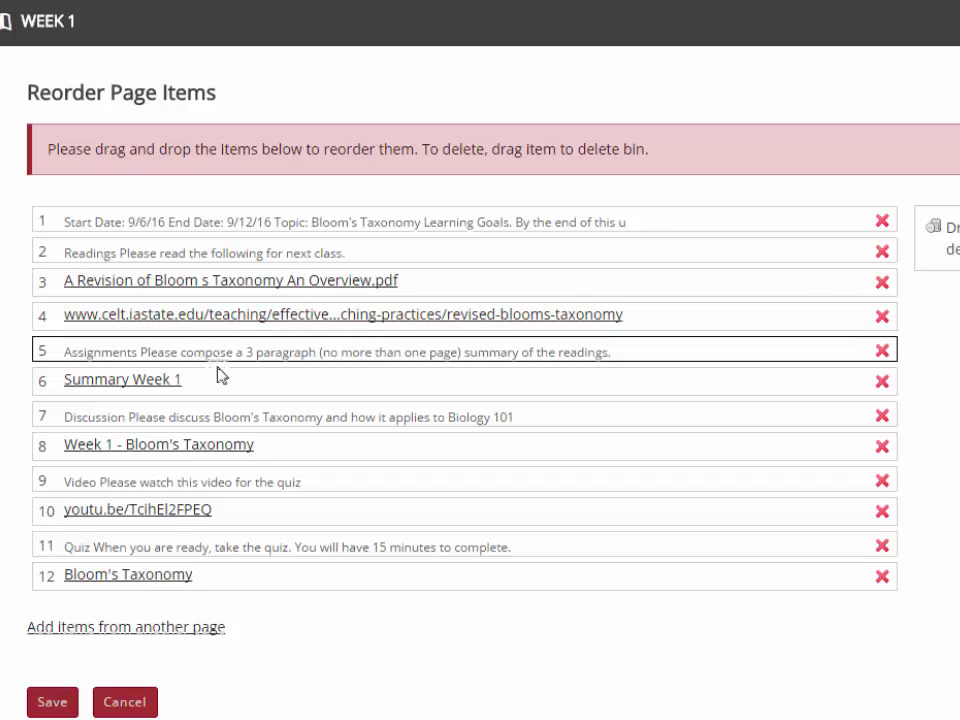
drag(225, 478, 217, 331)
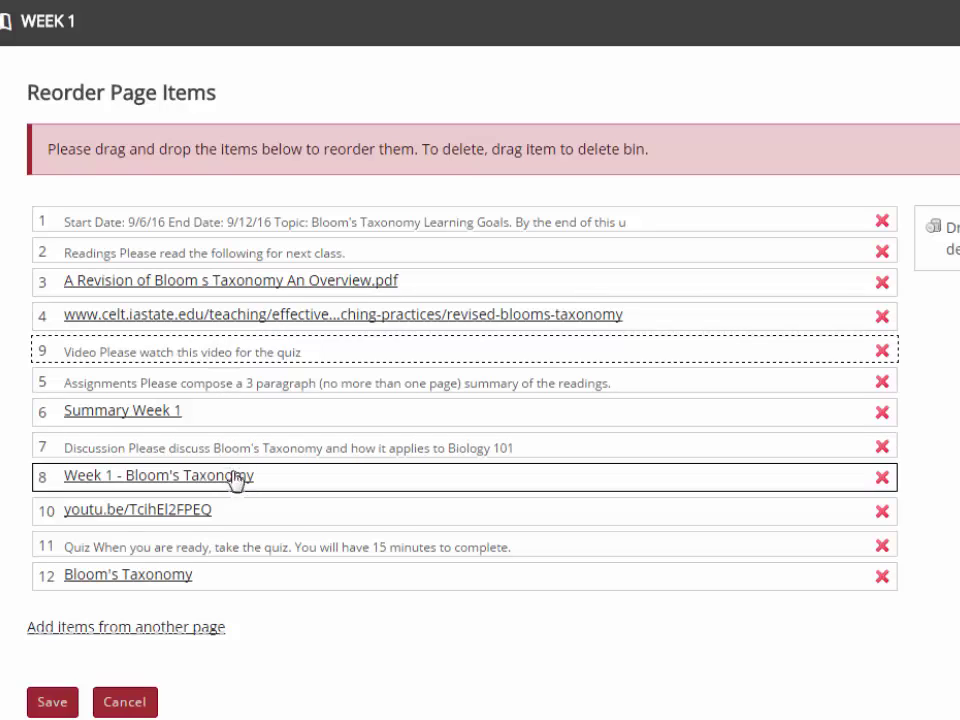
drag(256, 511, 246, 387)
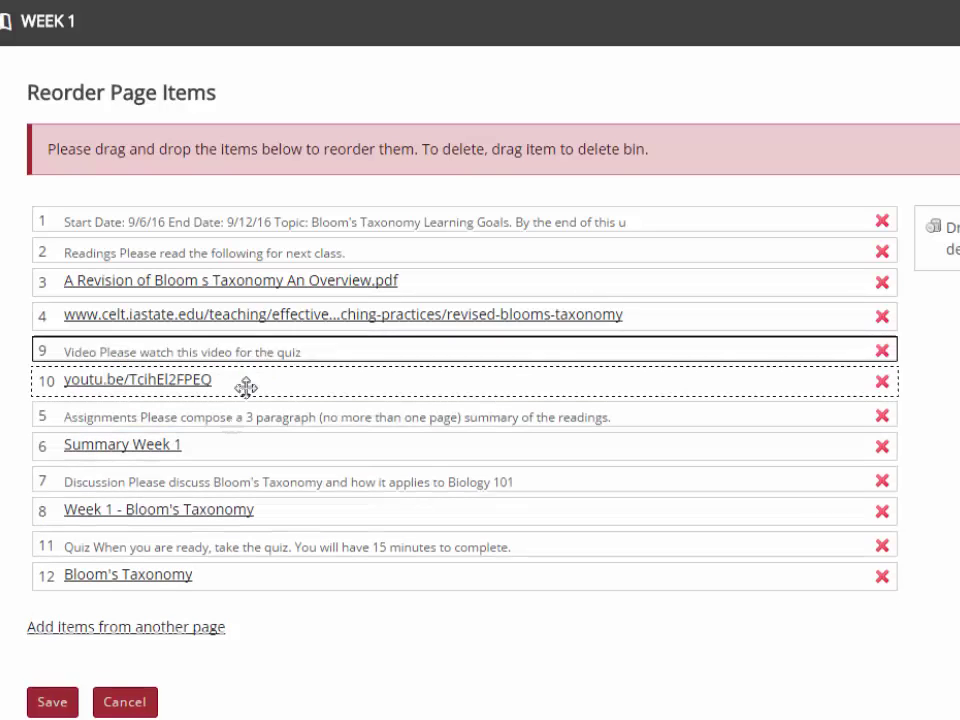
click(54, 703)
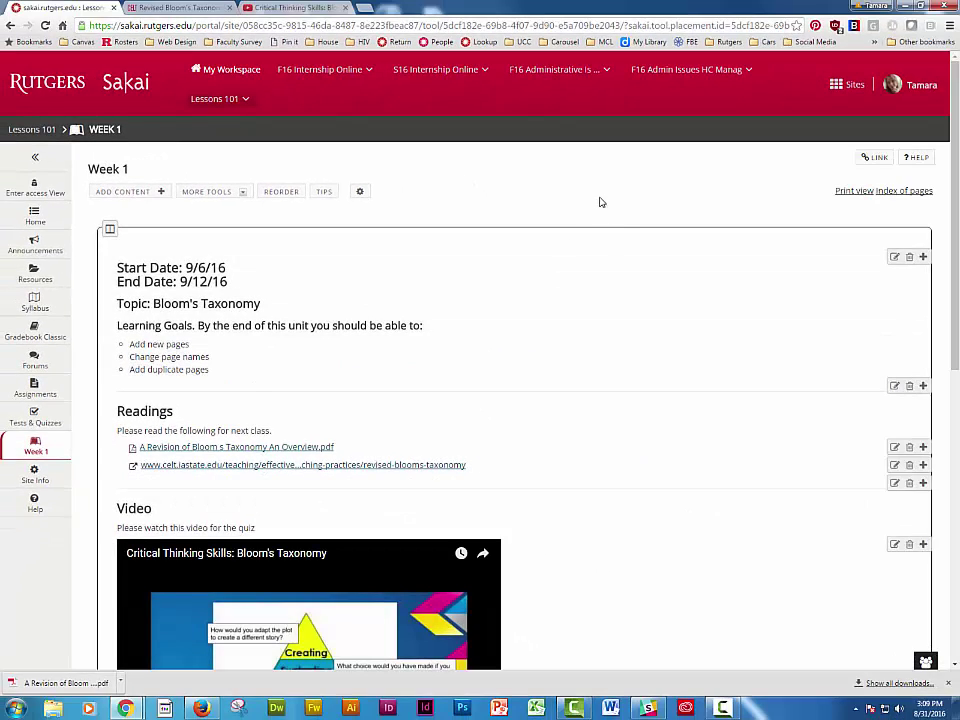
Change the page title to "Week 1 - Due 9/12" in the page settings and save
scroll(572, 498, down, 3)
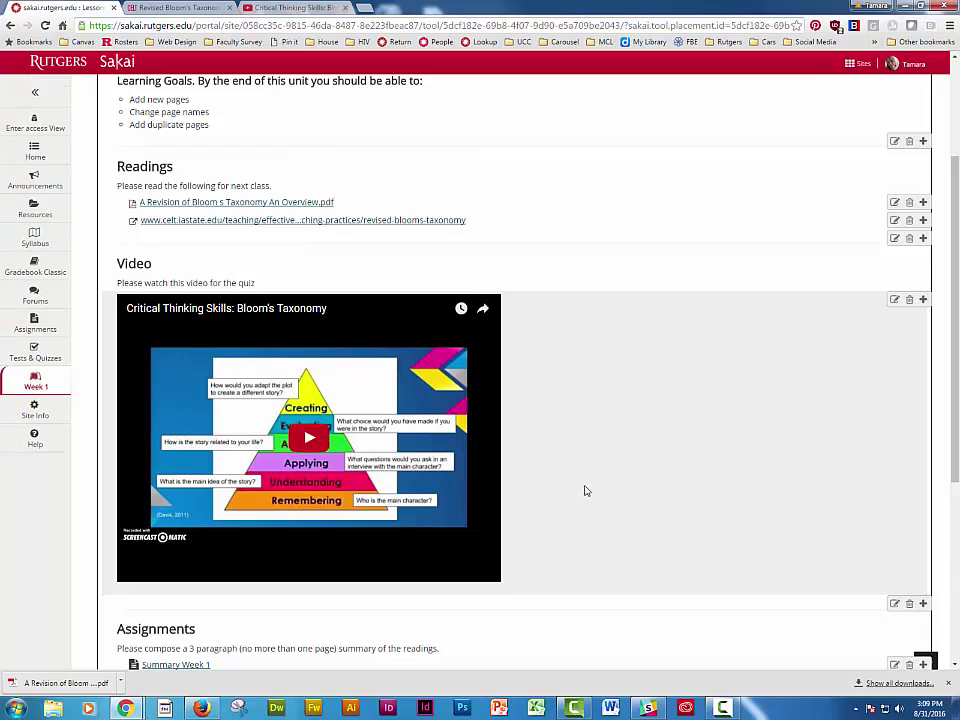
scroll(620, 529, down, 2)
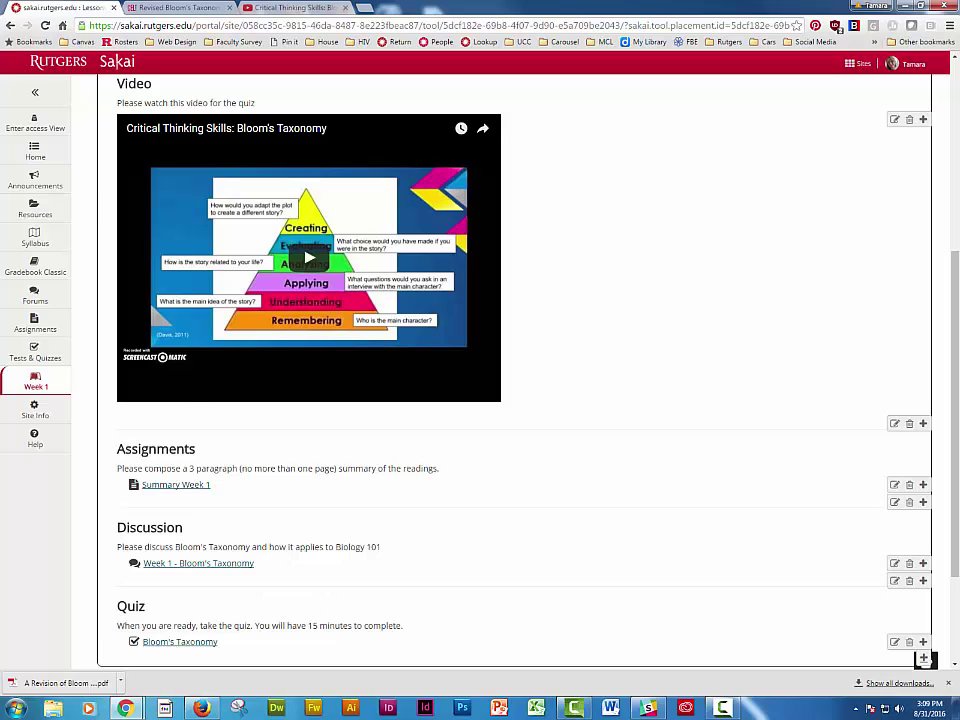
scroll(608, 165, up, 5)
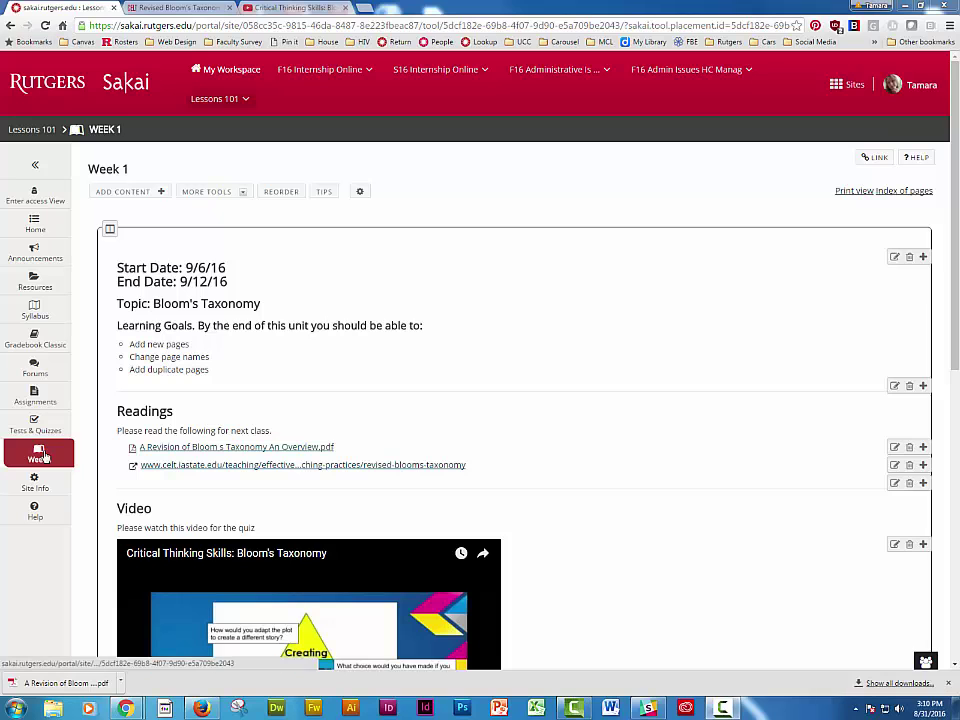
click(361, 193)
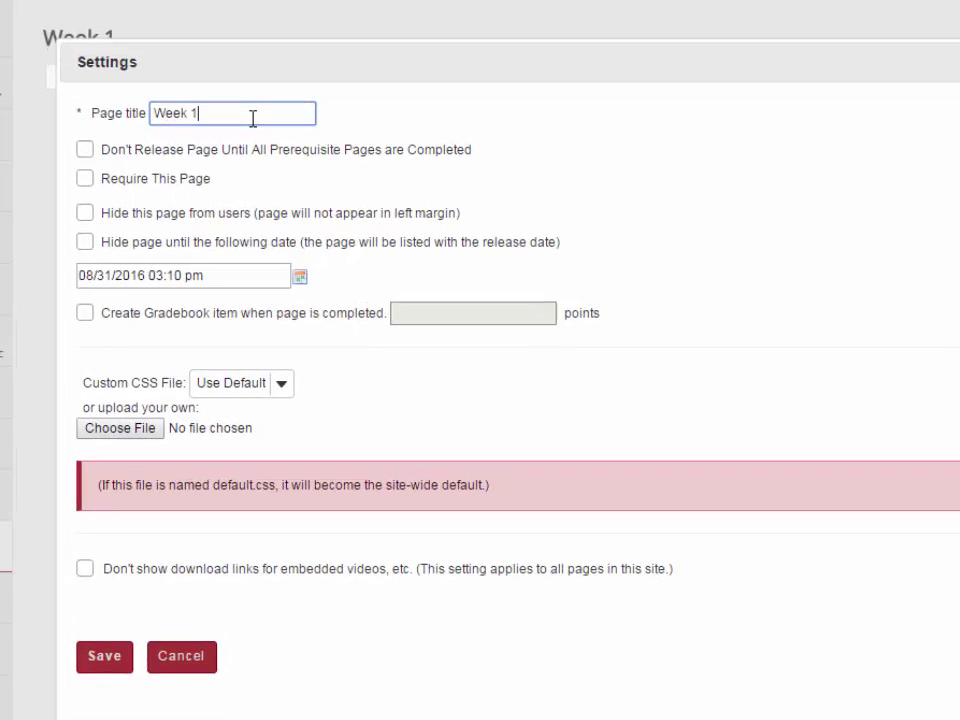
click(253, 118)
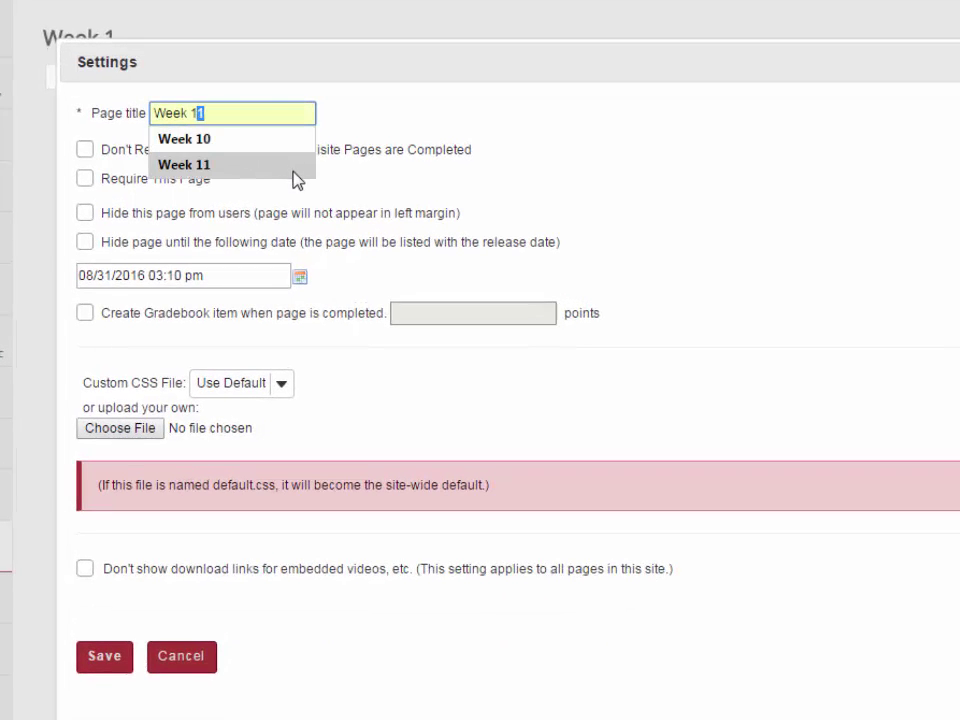
text(- )
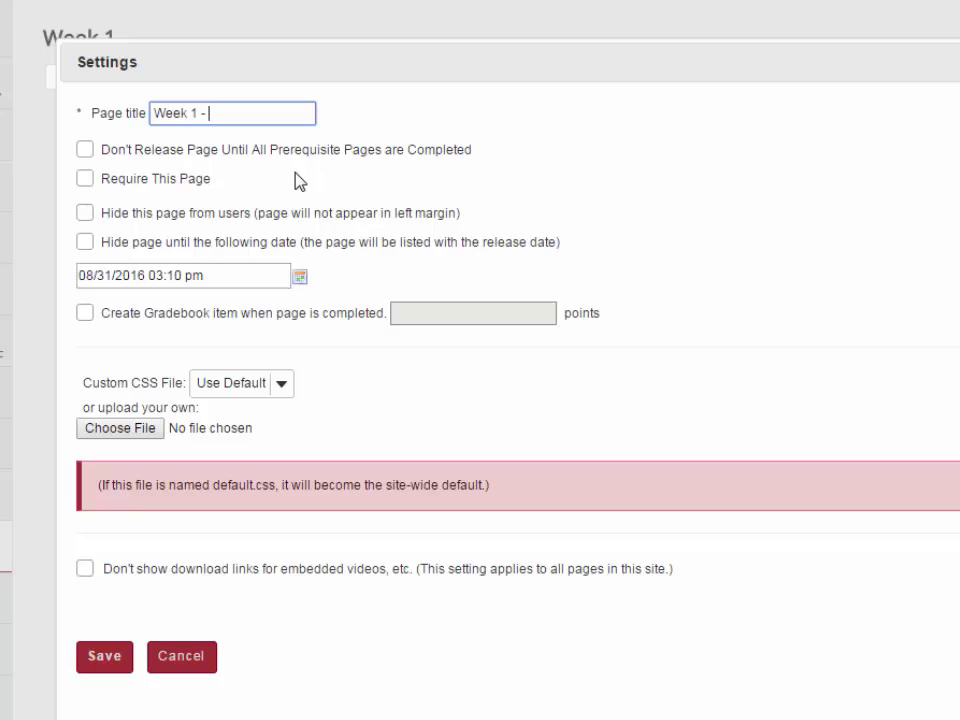
text(Due 9/12)
click(102, 660)
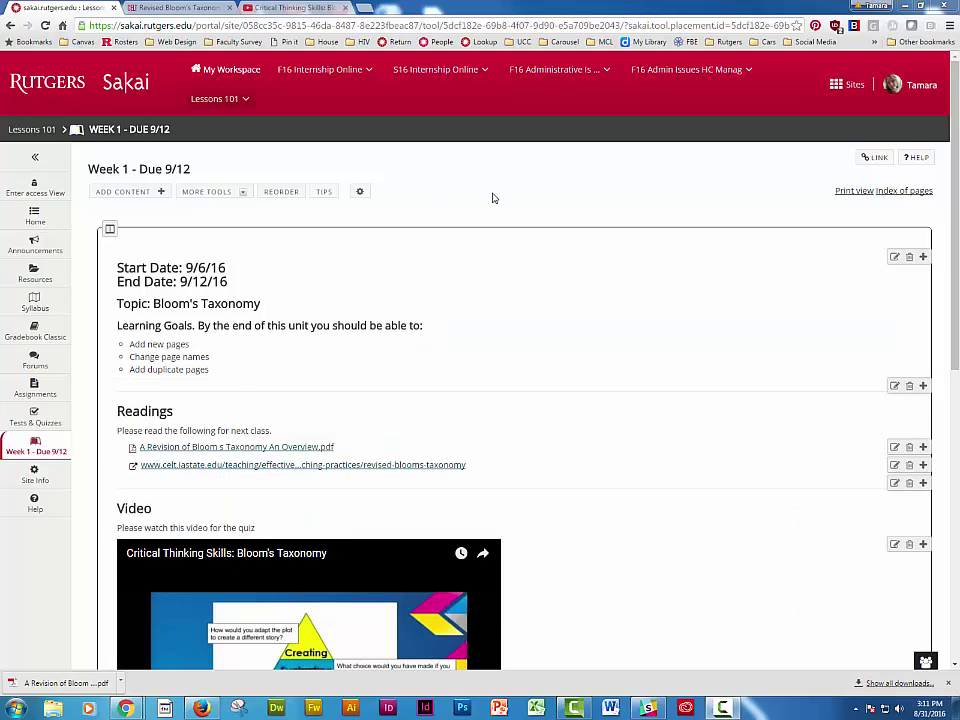
Add 14 more pages starting with the title "Week 2", made as copies of the current page
click(243, 192)
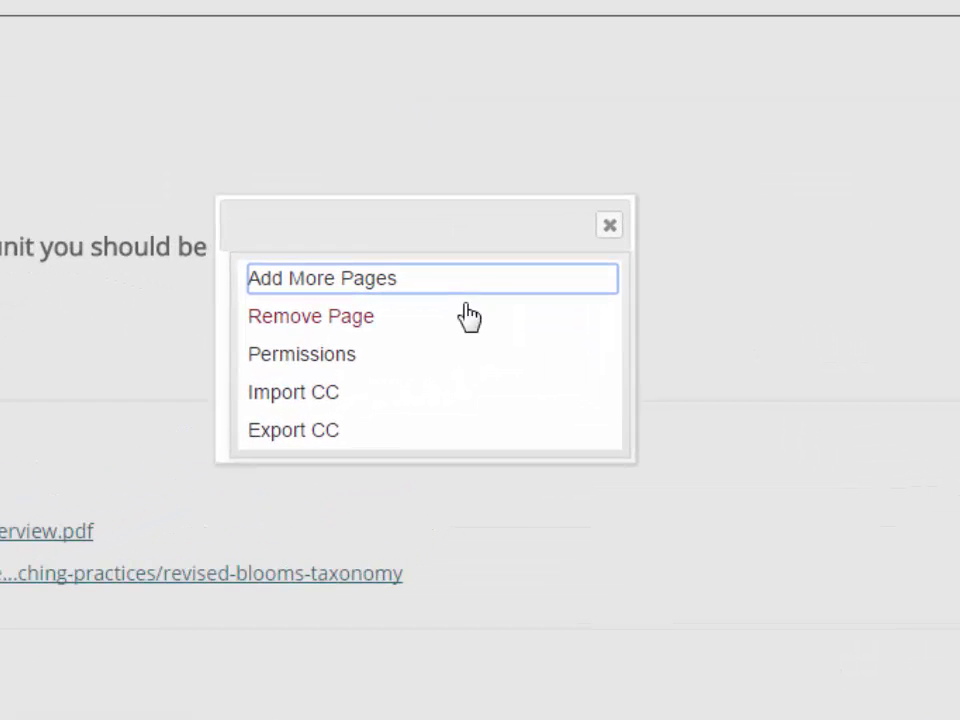
click(375, 290)
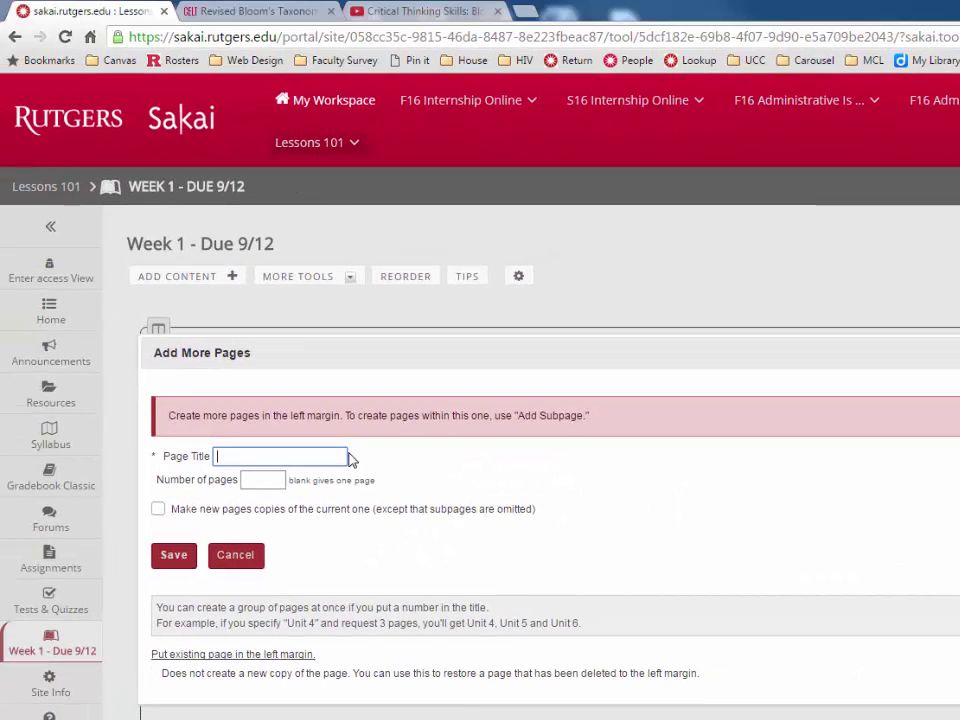
text(Wee)
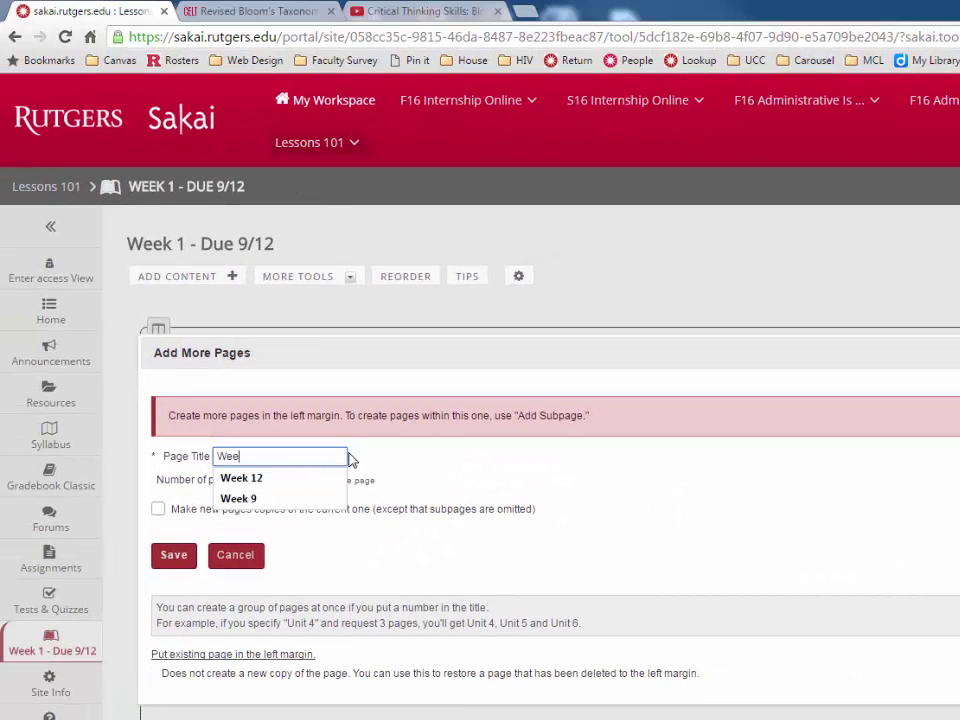
text(k 2)
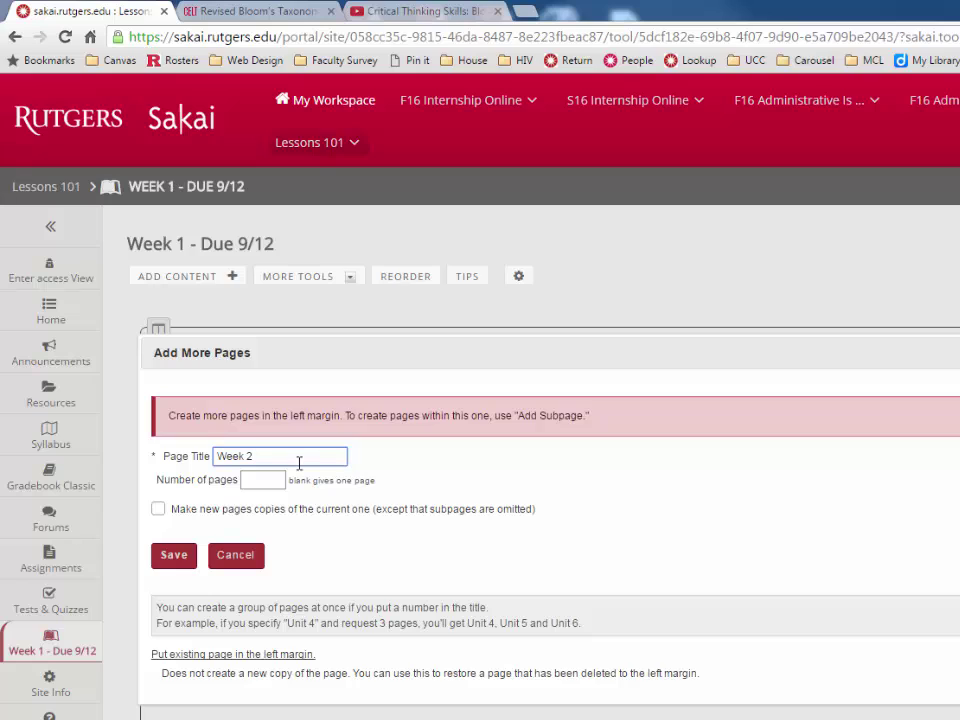
key(Tab)
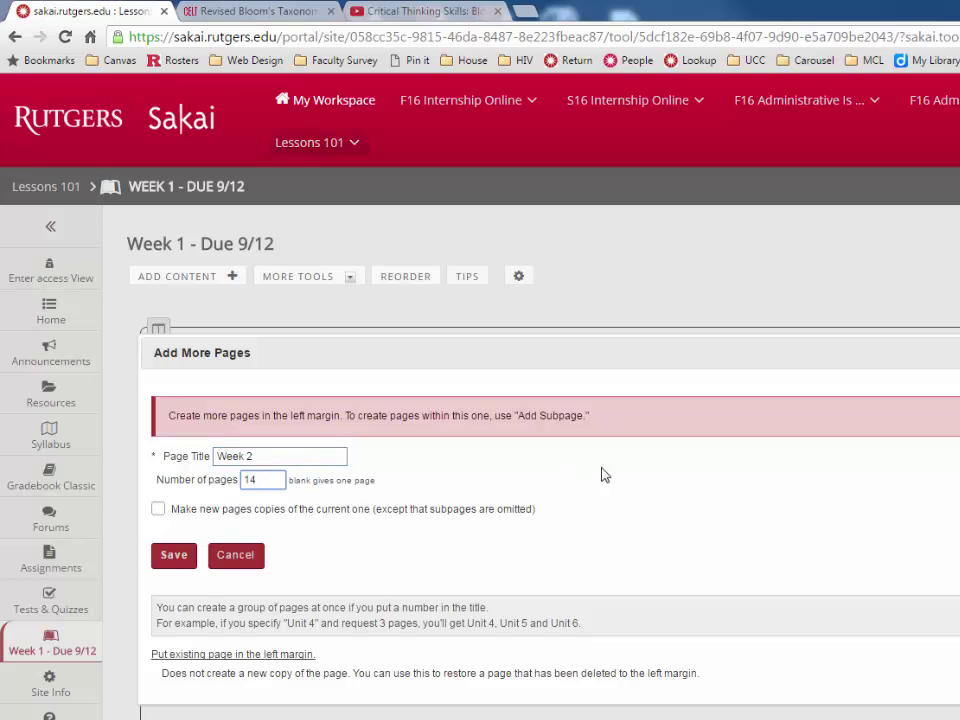
click(158, 510)
click(173, 559)
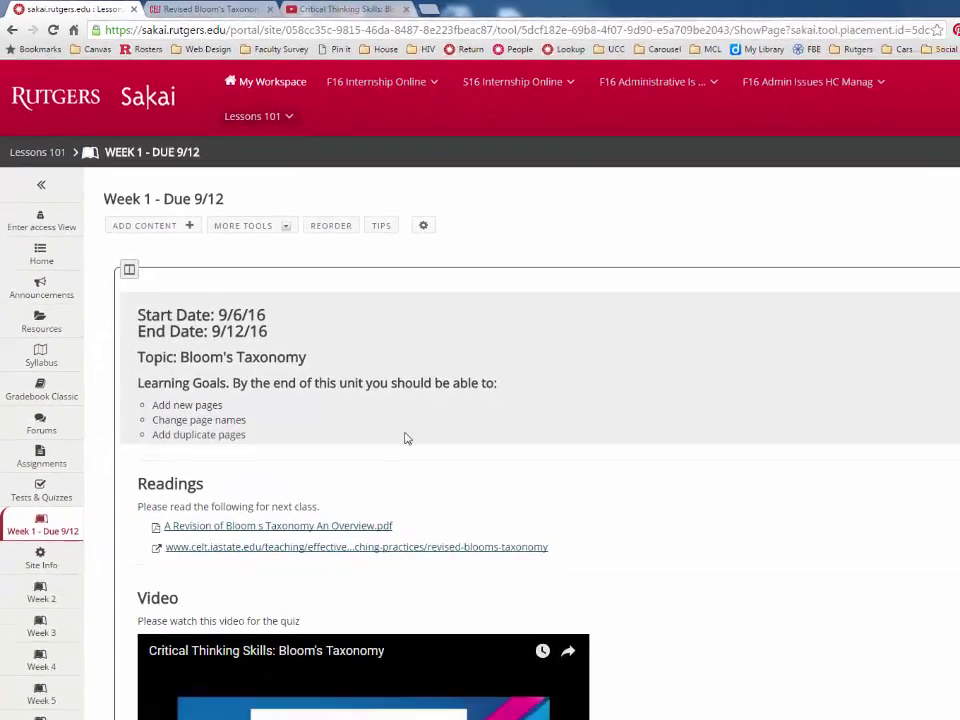
In the first text item of the Week 2 page, set the start date to 9/13/16 and the end date to 9/19/16
scroll(190, 374, down, 3)
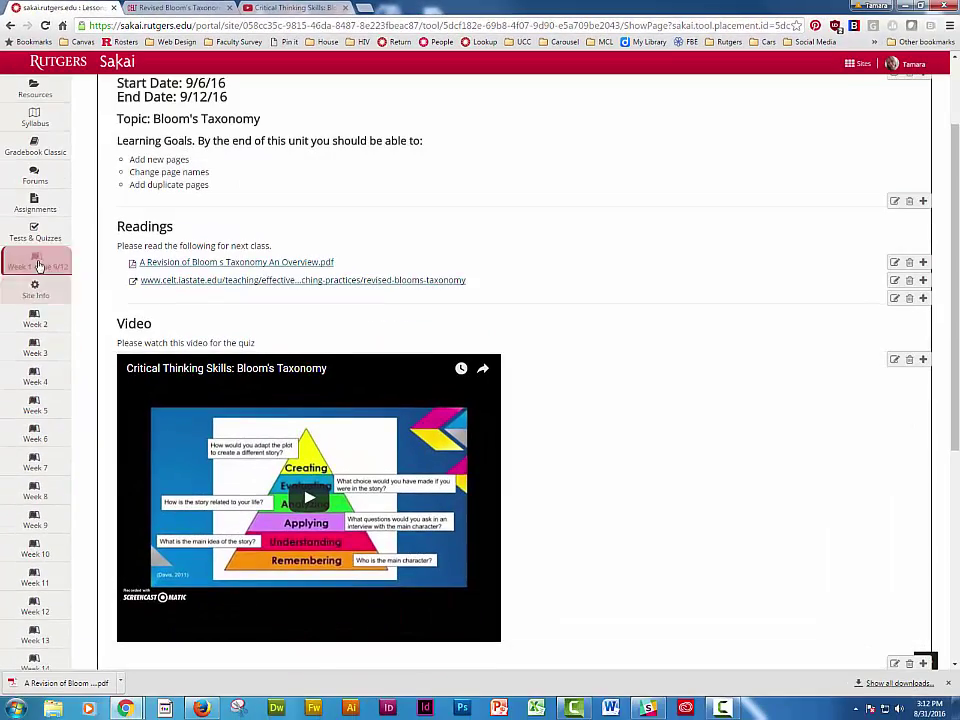
click(38, 320)
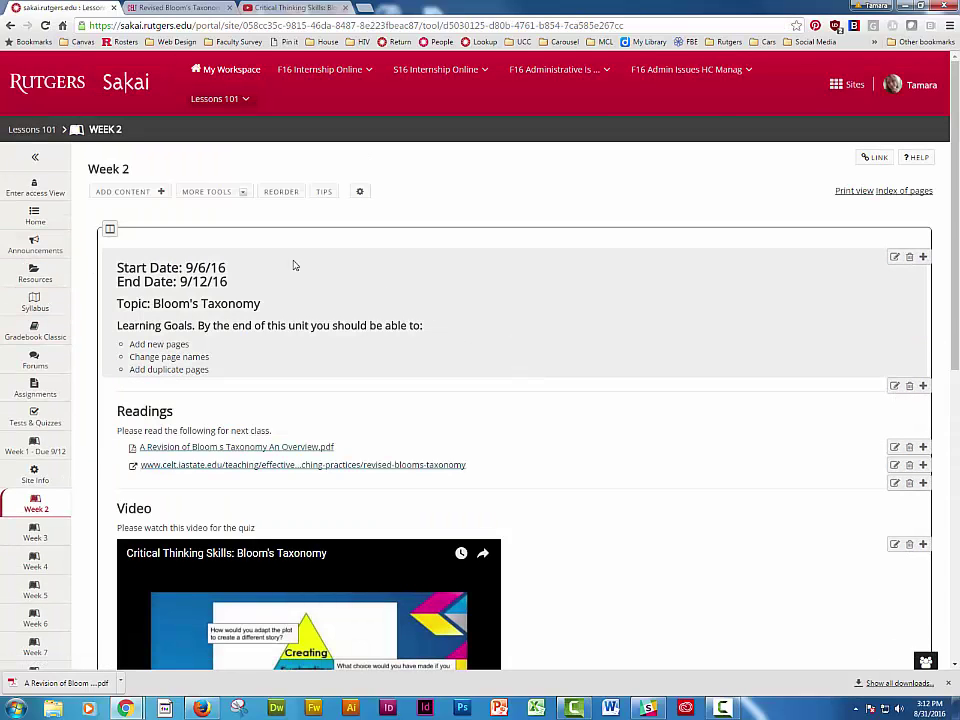
click(894, 257)
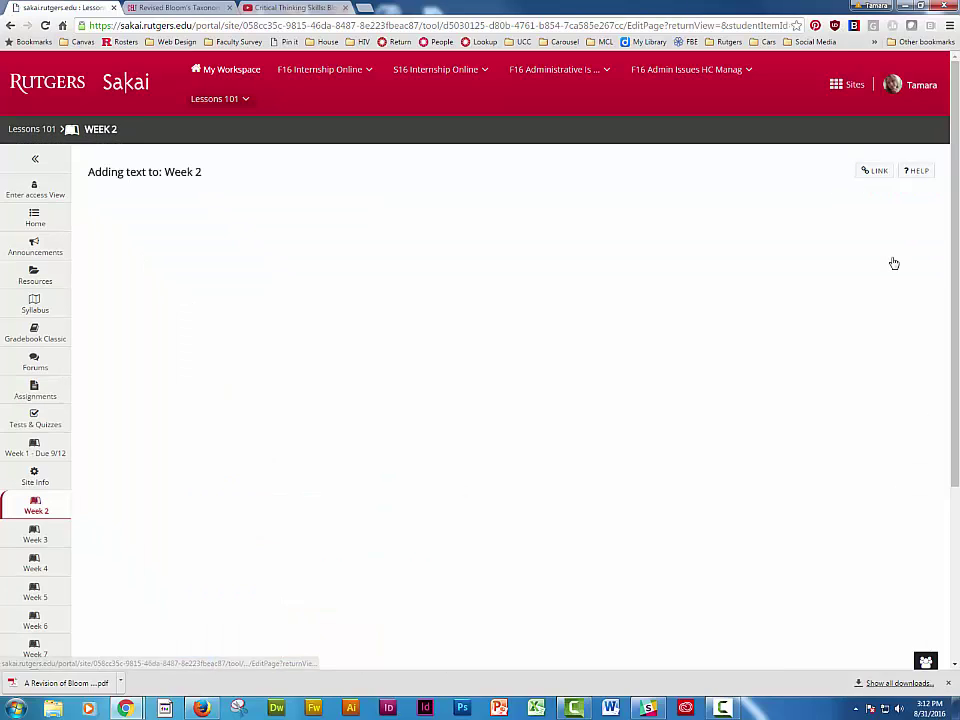
double_click(208, 275)
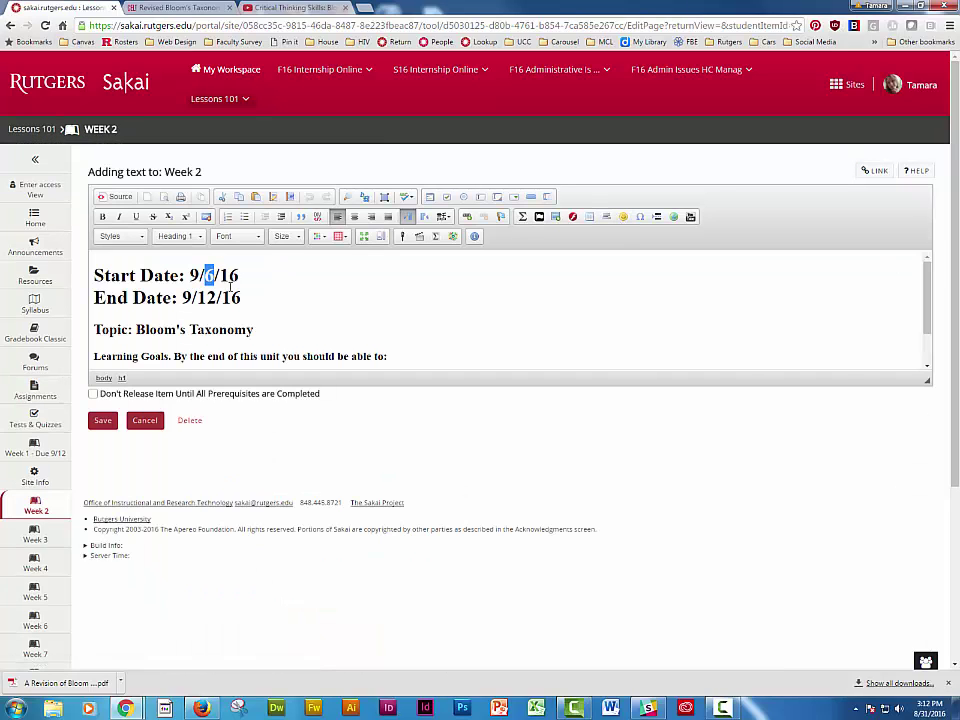
text(13)
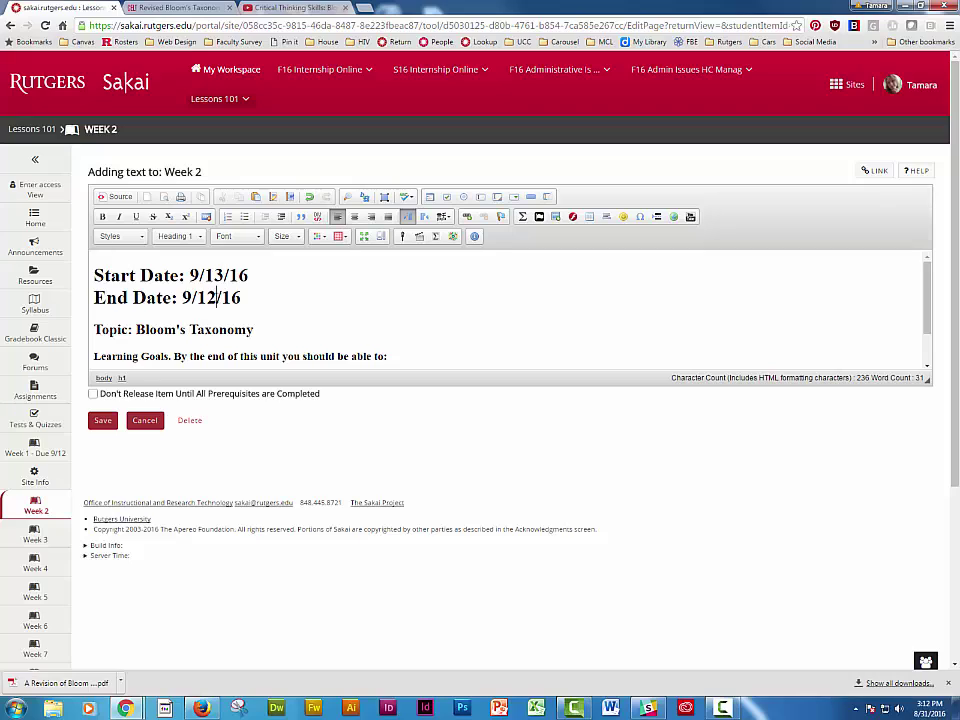
double_click(207, 297)
text(19)
Remove "Bloom's Taxonomy" from the Topic line of the Week 2 text item and save the item
drag(275, 321, 139, 326)
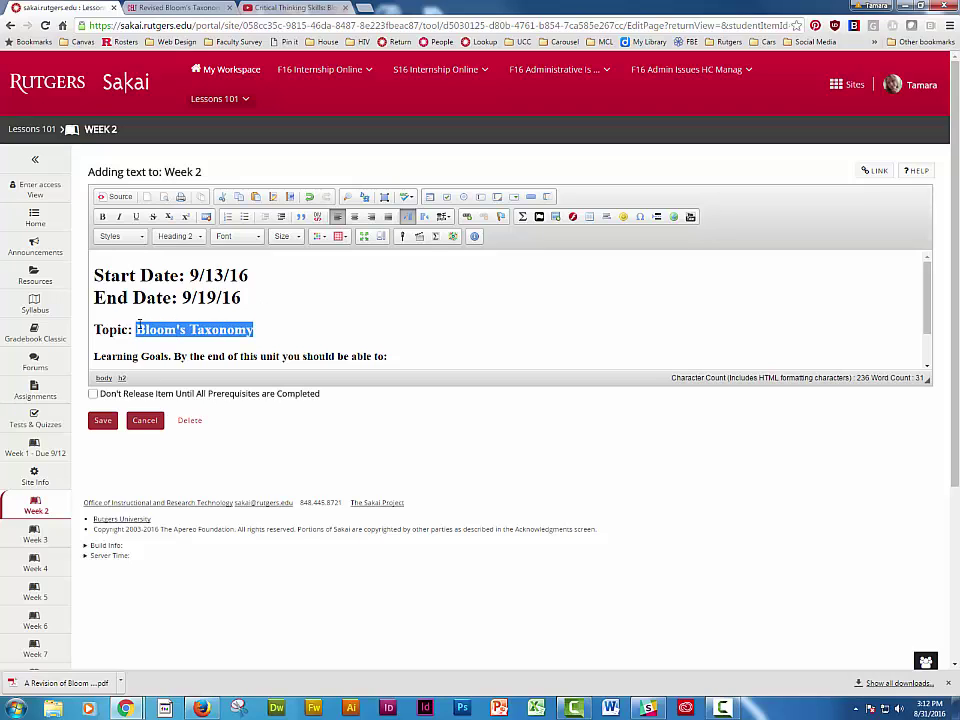
key(BackSpace)
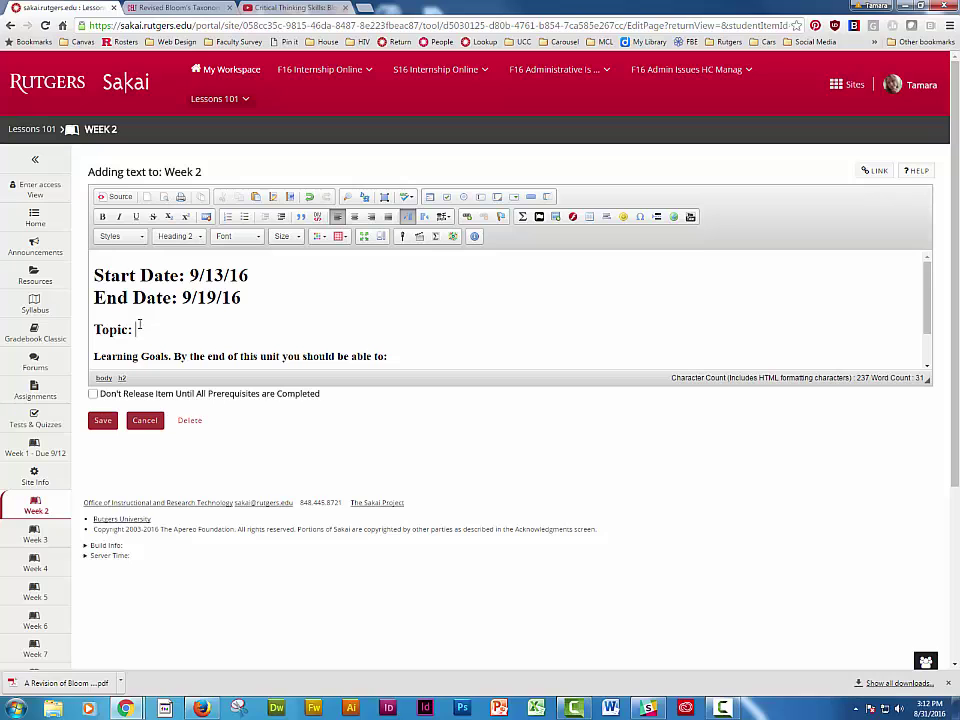
scroll(139, 324, down, 2)
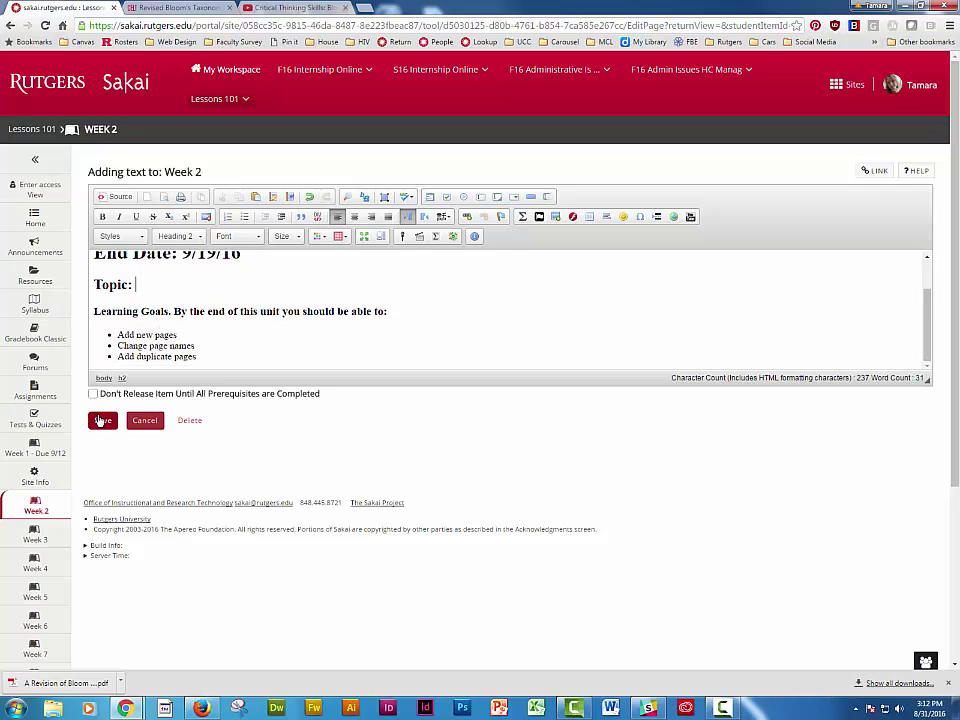
click(102, 420)
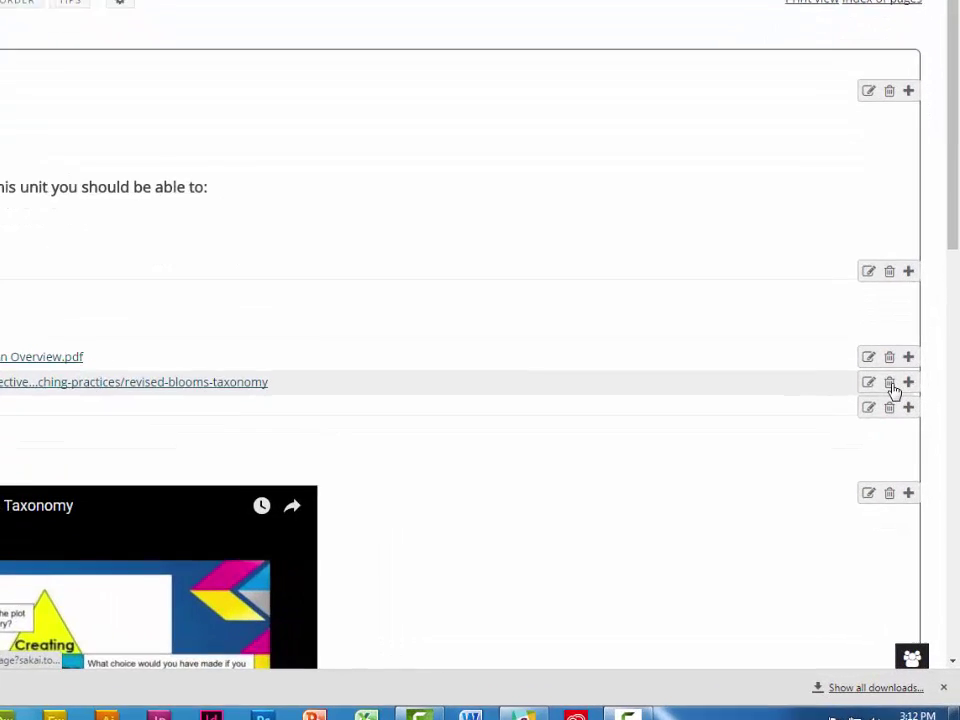
Delete the revised Bloom's taxonomy web link and the PDF link from the Readings section of Week 2
click(879, 333)
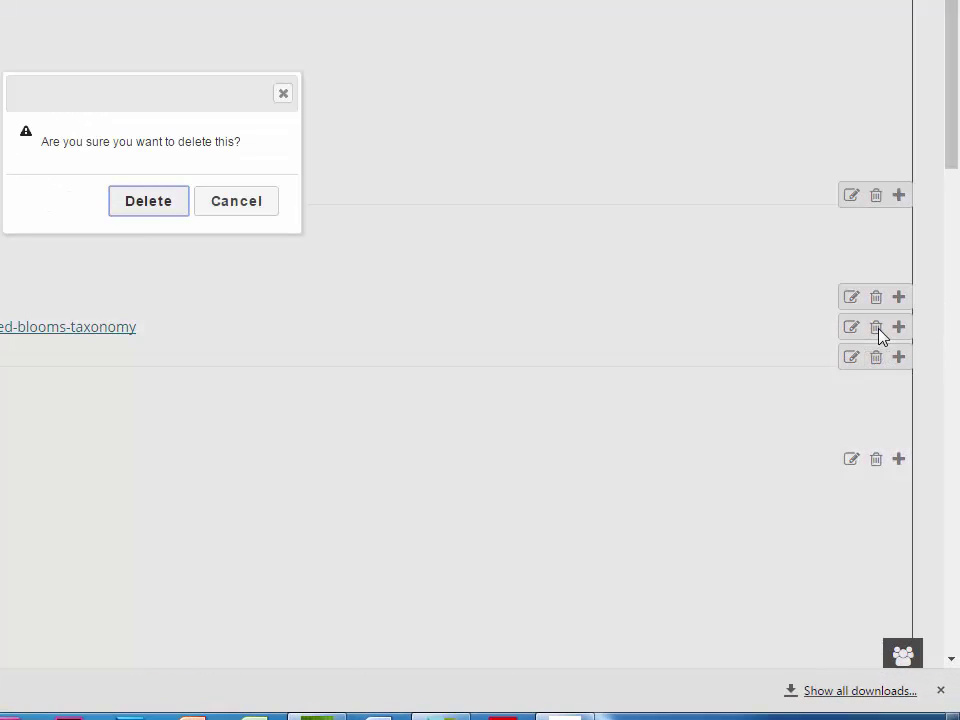
click(146, 205)
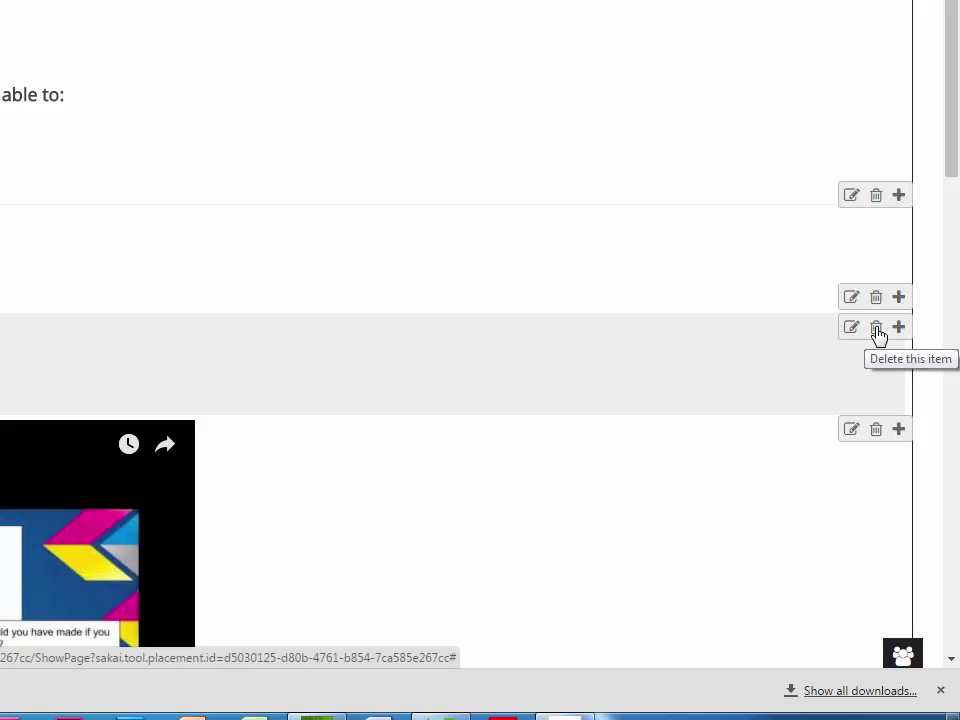
click(876, 300)
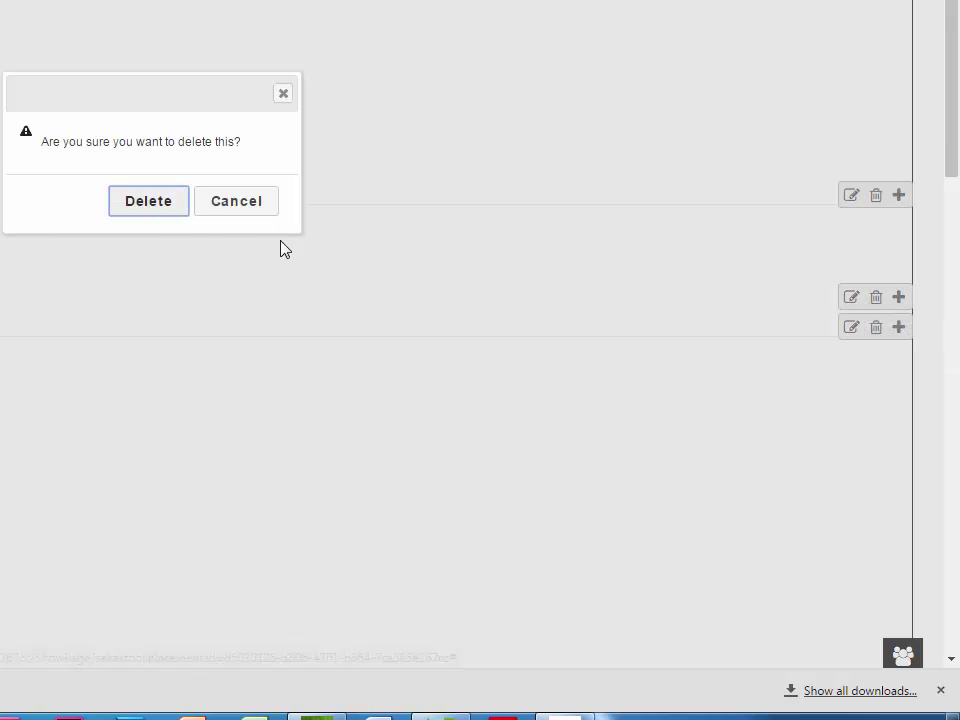
click(150, 202)
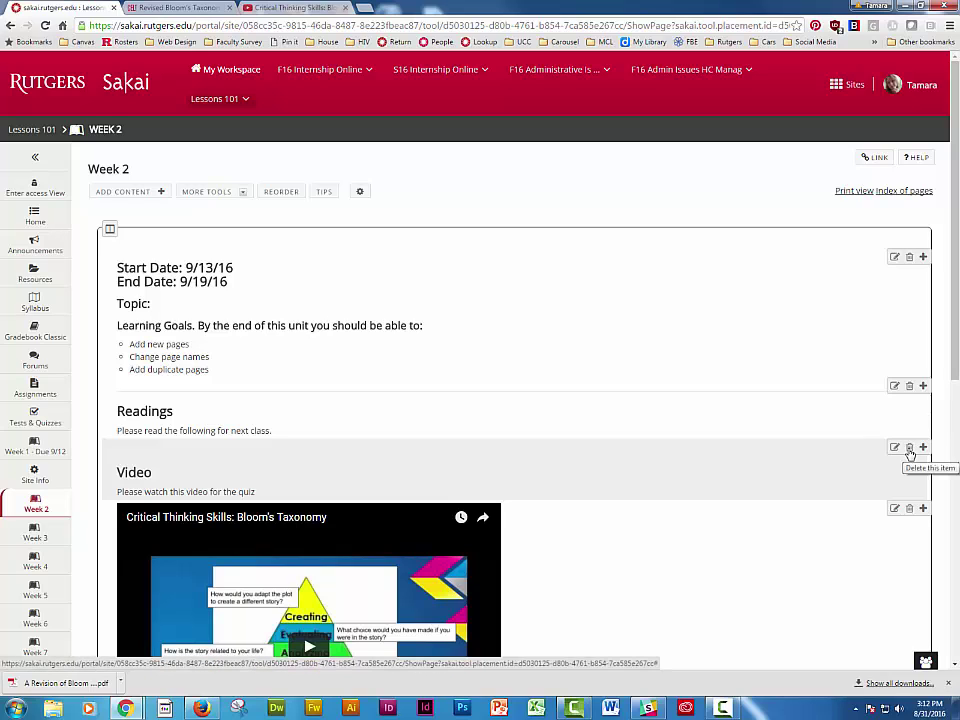
Delete the Video text item and the embedded Critical Thinking Skills video from the Week 2 page
click(910, 450)
click(476, 398)
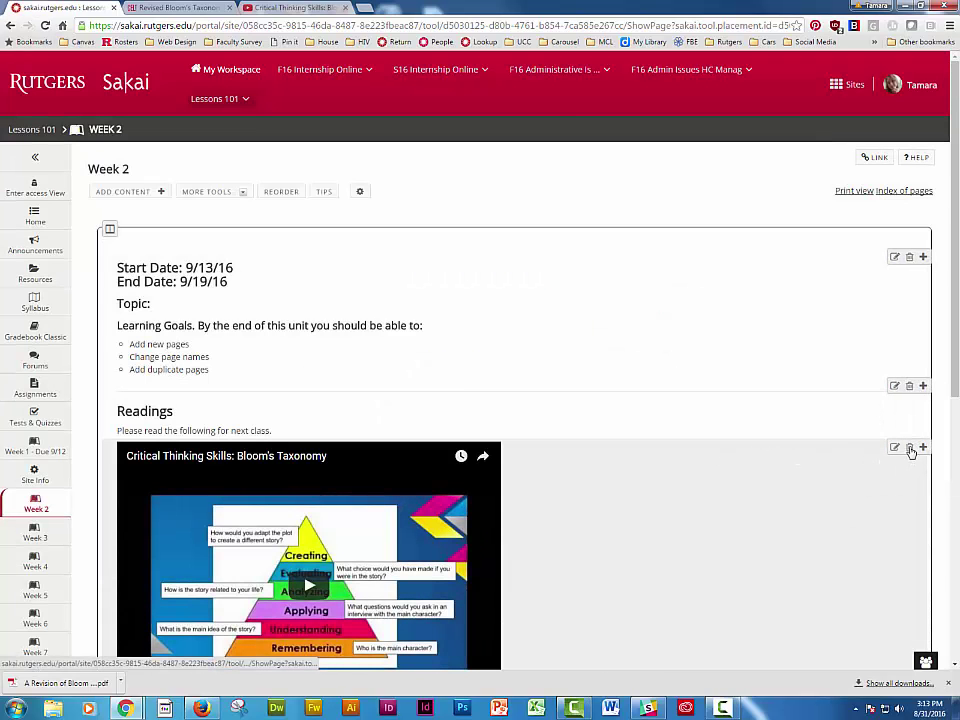
click(910, 450)
click(472, 391)
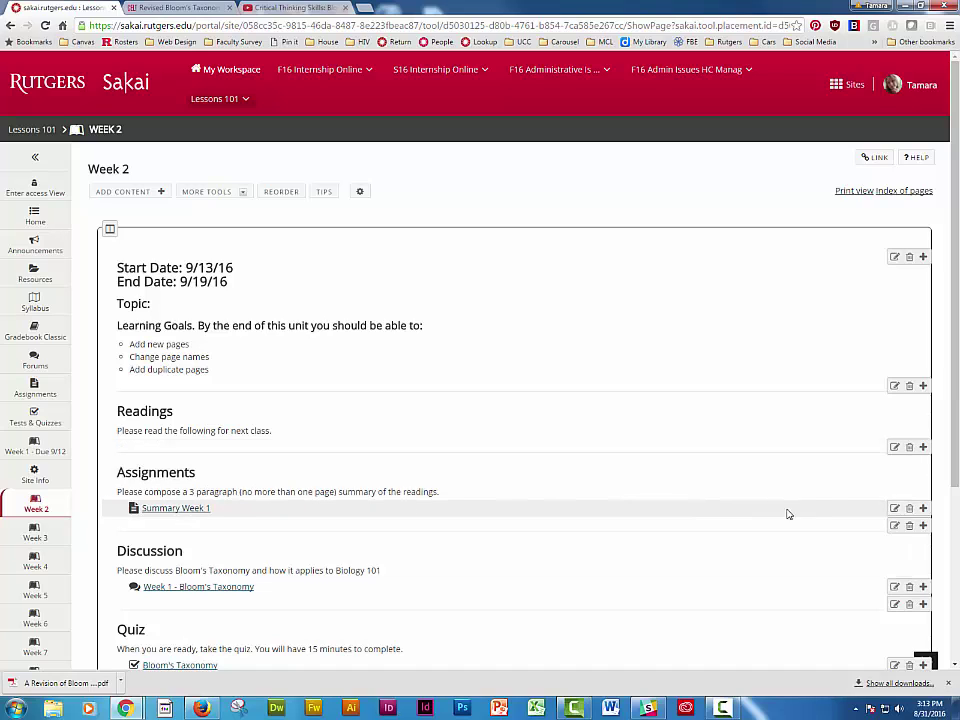
Look at the edit options of the Summary Week 1 assignment item and review the remaining Week 2 sections without changing anything
click(894, 509)
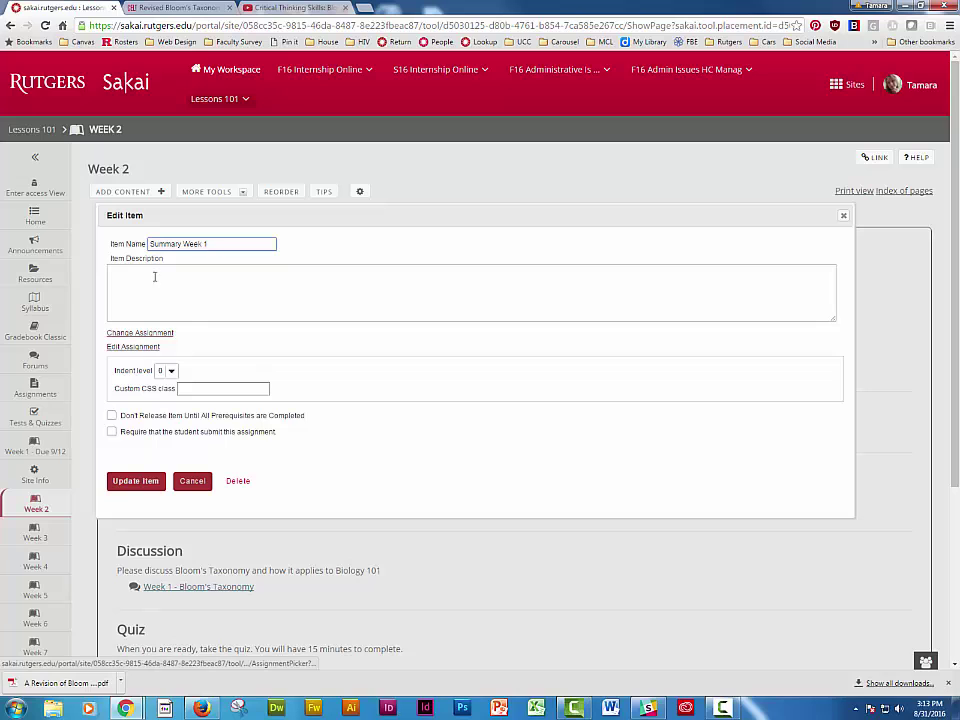
click(192, 481)
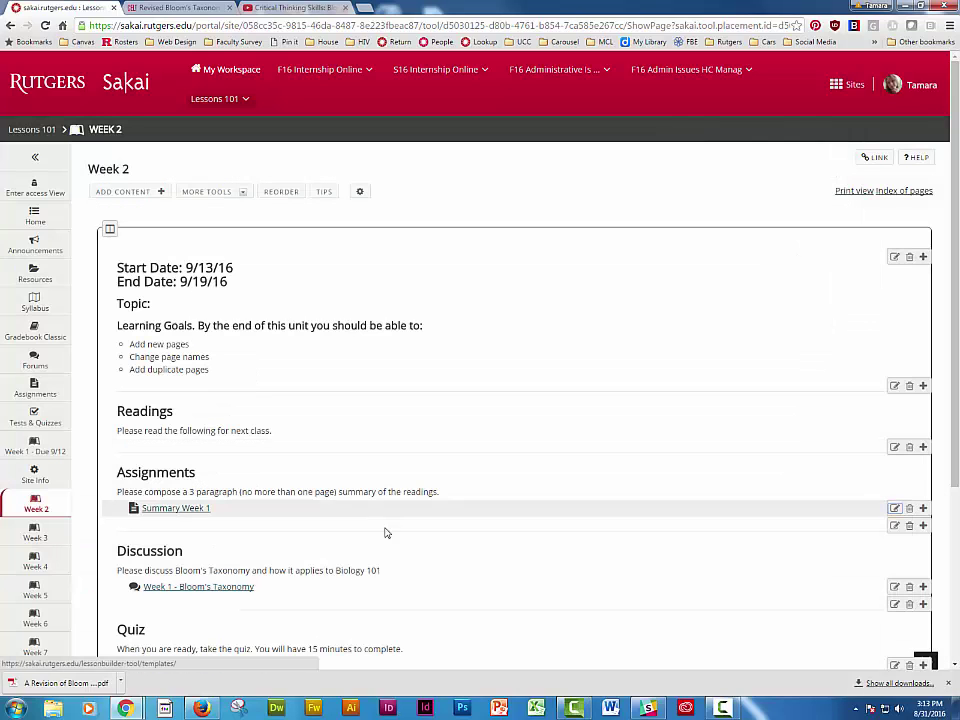
scroll(390, 553, down, 2)
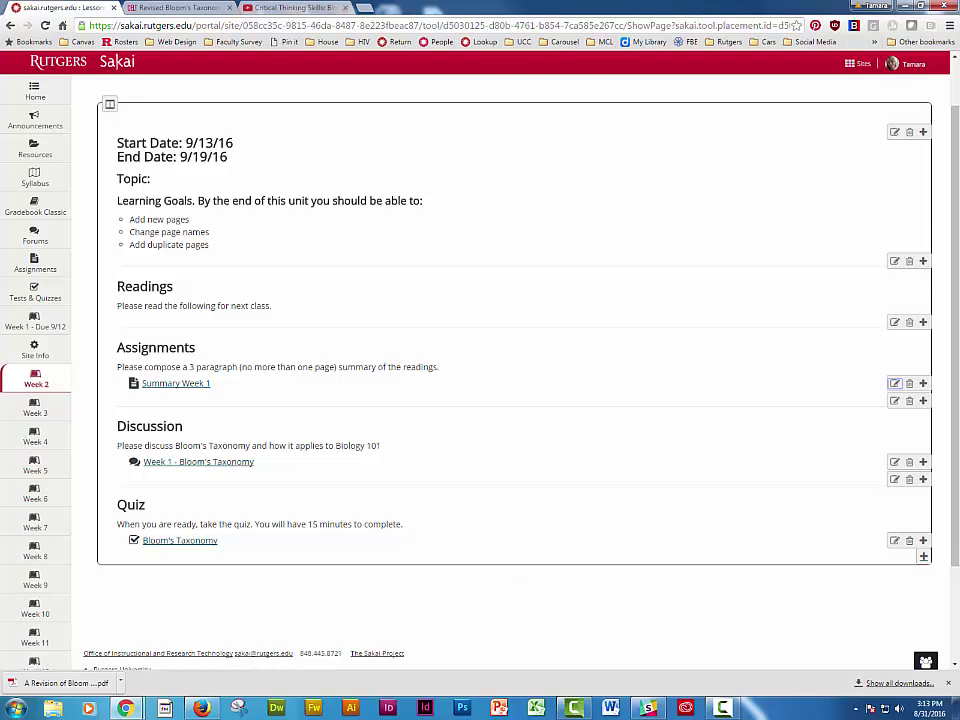
scroll(537, 513, up, 2)
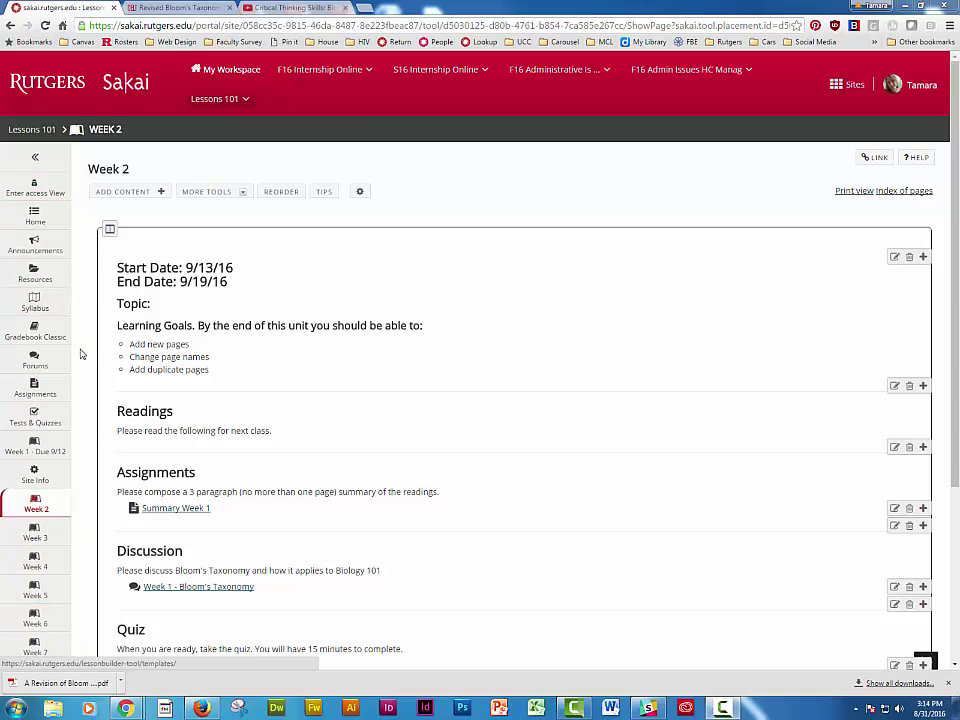
Open the tool order settings in Site Info and move the Site Info tool below Week 15
click(38, 478)
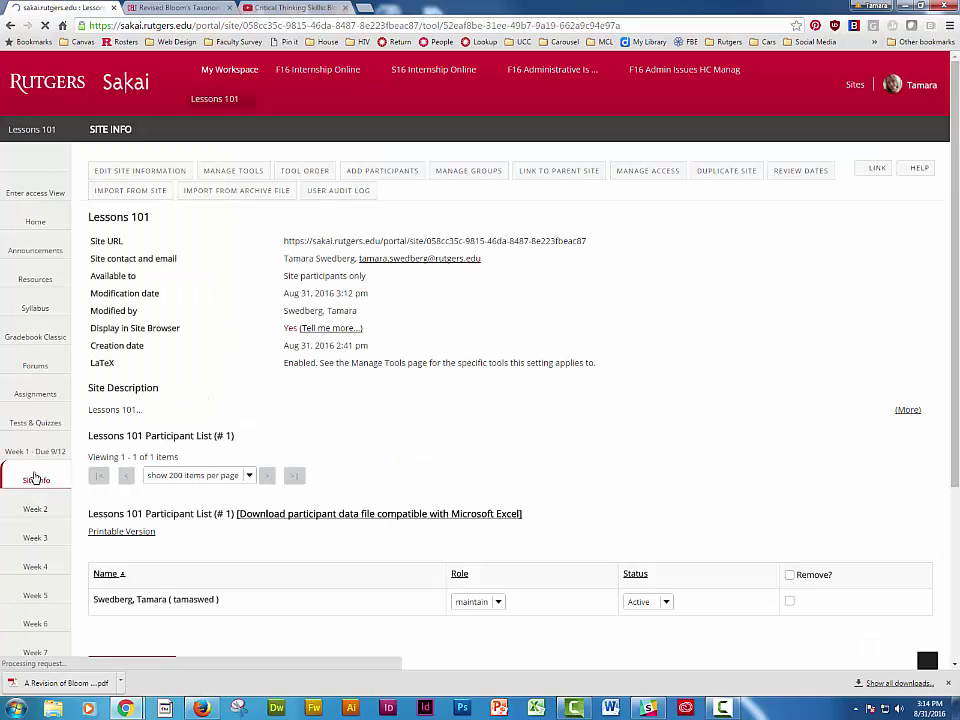
click(316, 172)
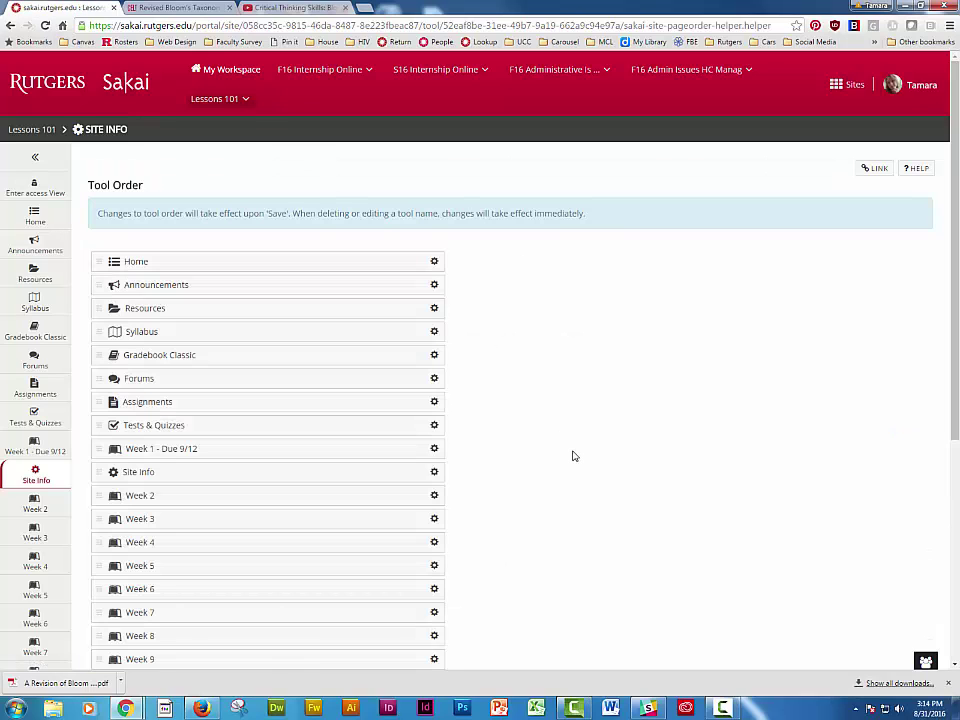
scroll(574, 455, down, 2)
scroll(574, 455, down, 1)
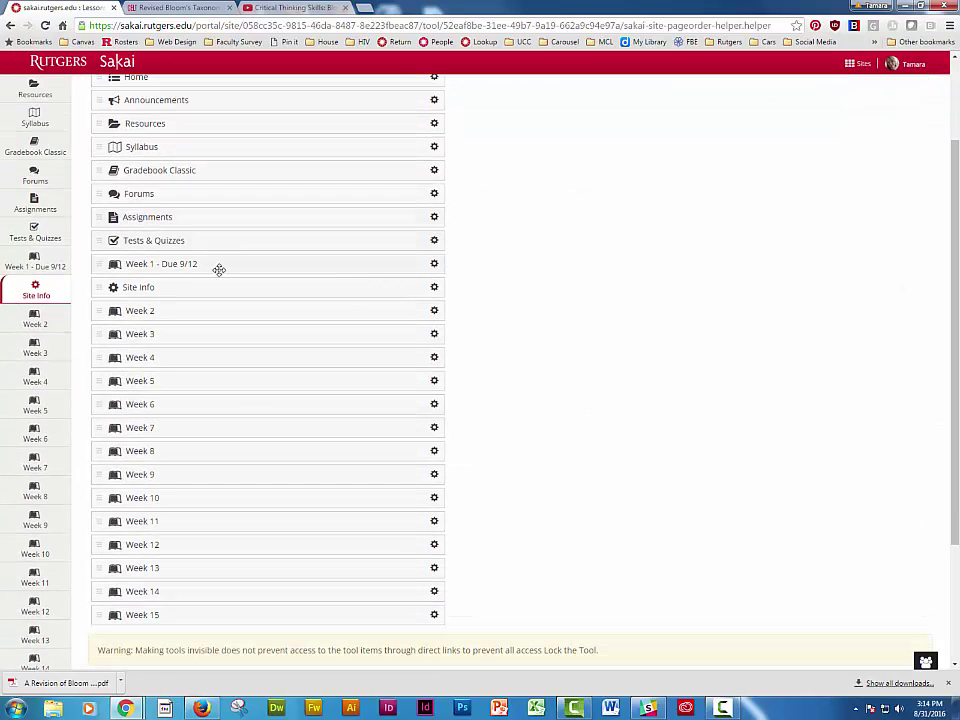
drag(173, 286, 165, 638)
Move Resources and Tests & Quizzes to the end of the tool list, and Gradebook Classic directly below Week 15
scroll(223, 152, up, 1)
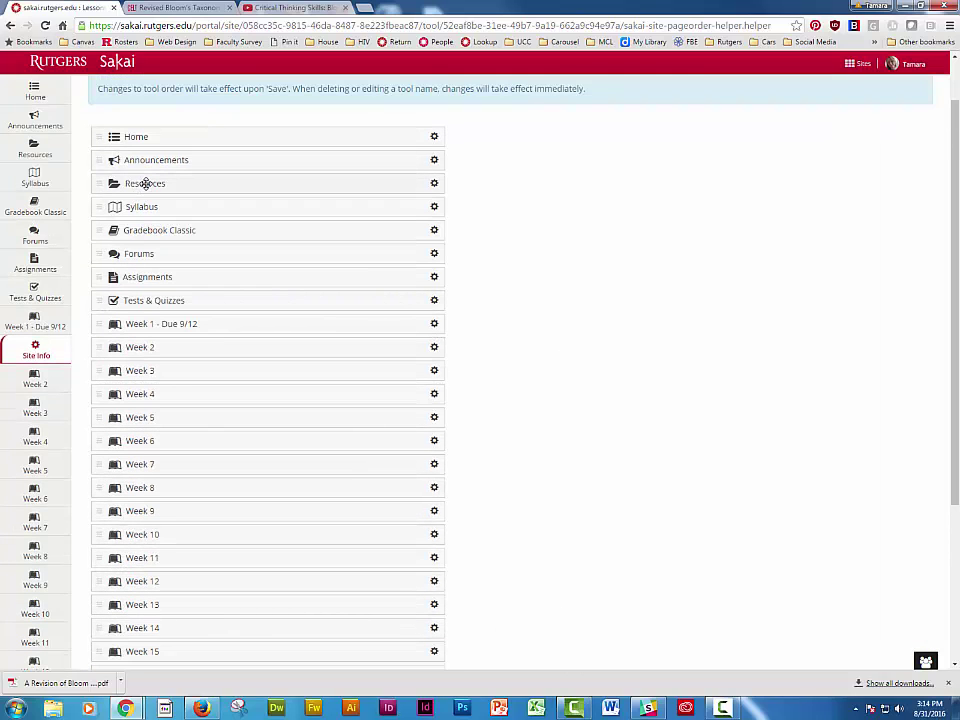
drag(146, 190, 158, 616)
drag(157, 669, 195, 424)
scroll(238, 438, up, 3)
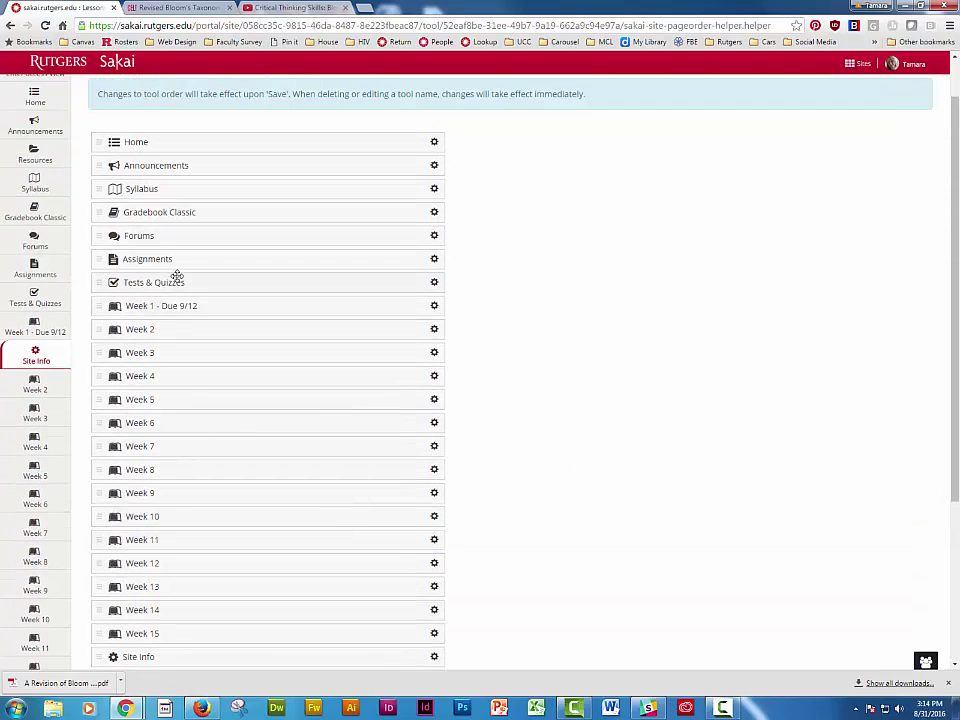
drag(148, 212, 147, 556)
scroll(152, 330, up, 3)
drag(155, 284, 170, 440)
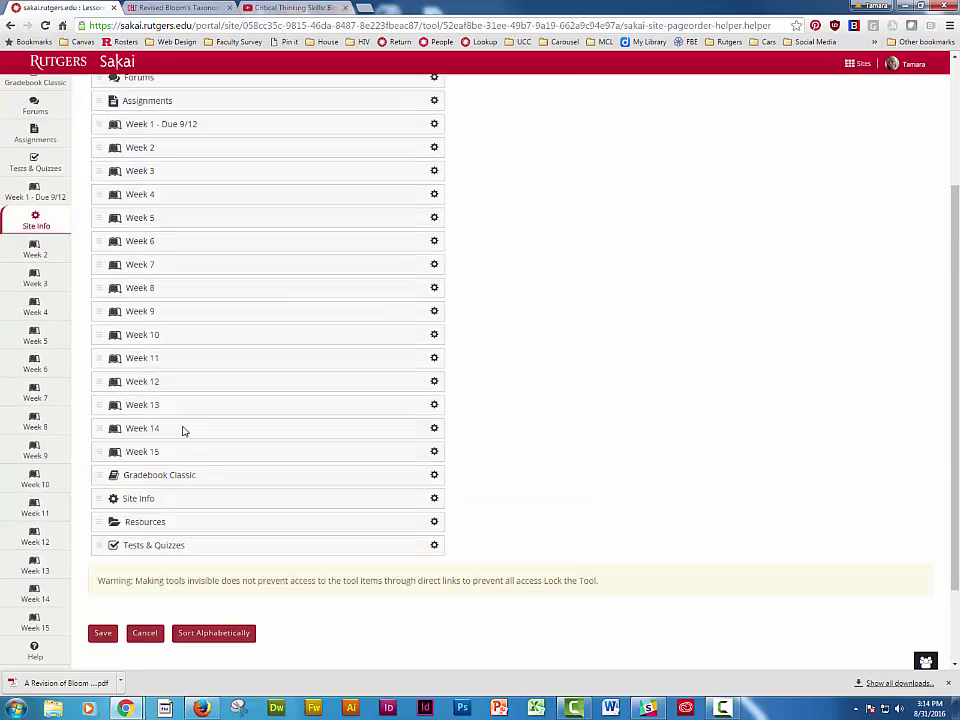
Move Assignments to the end of the tool list and Forums just above it, and save the new tool order
scroll(182, 429, up, 3)
drag(154, 236, 169, 469)
scroll(205, 284, up, 5)
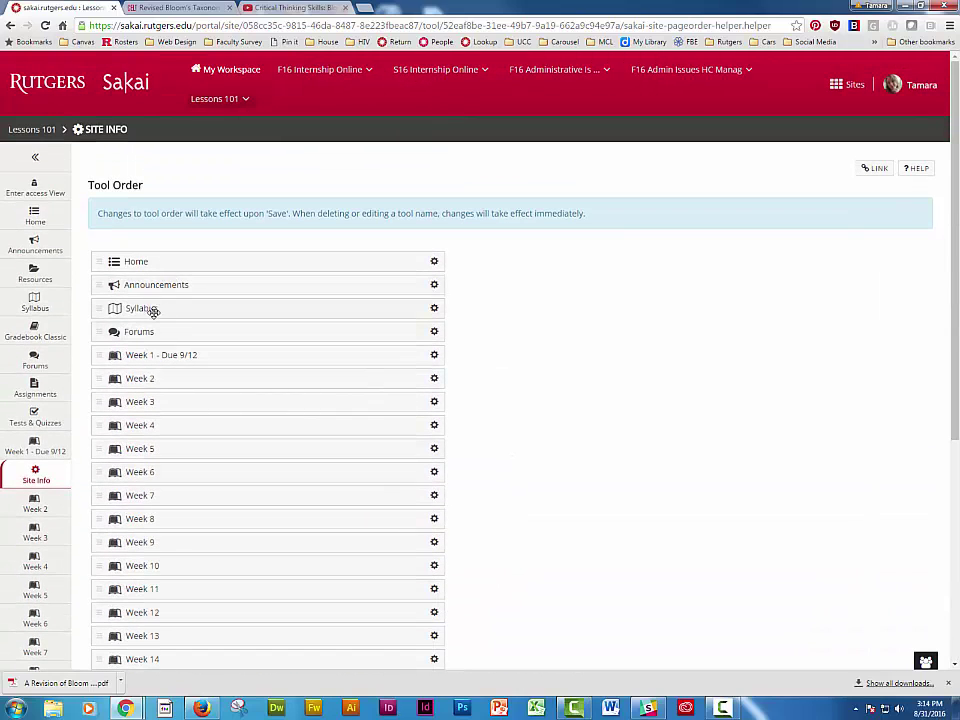
drag(141, 332, 153, 534)
scroll(236, 529, up, 3)
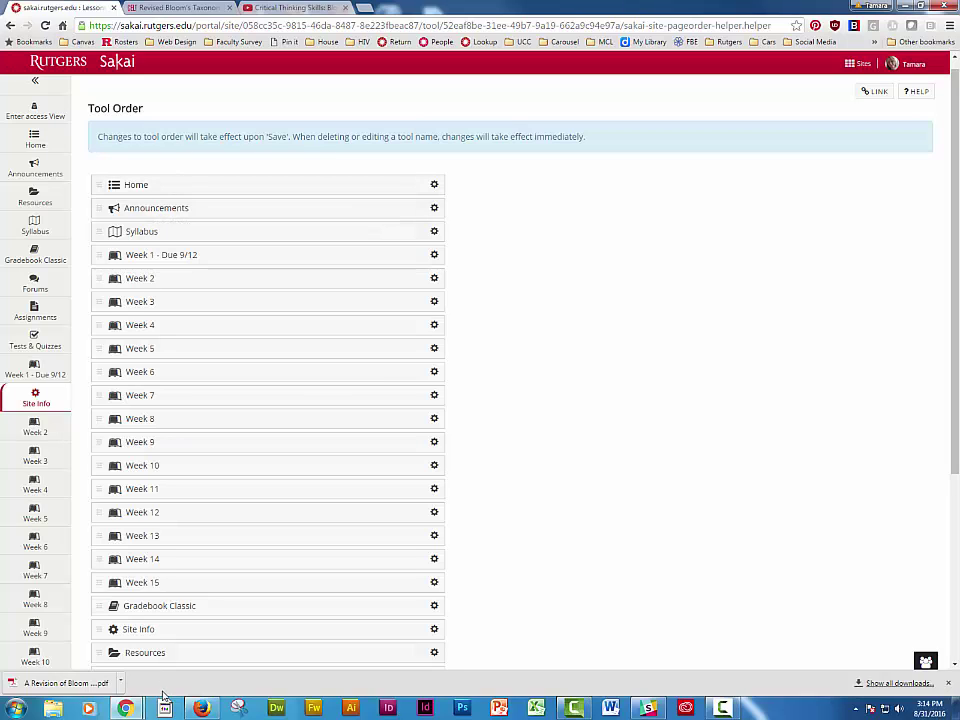
scroll(495, 562, down, 2)
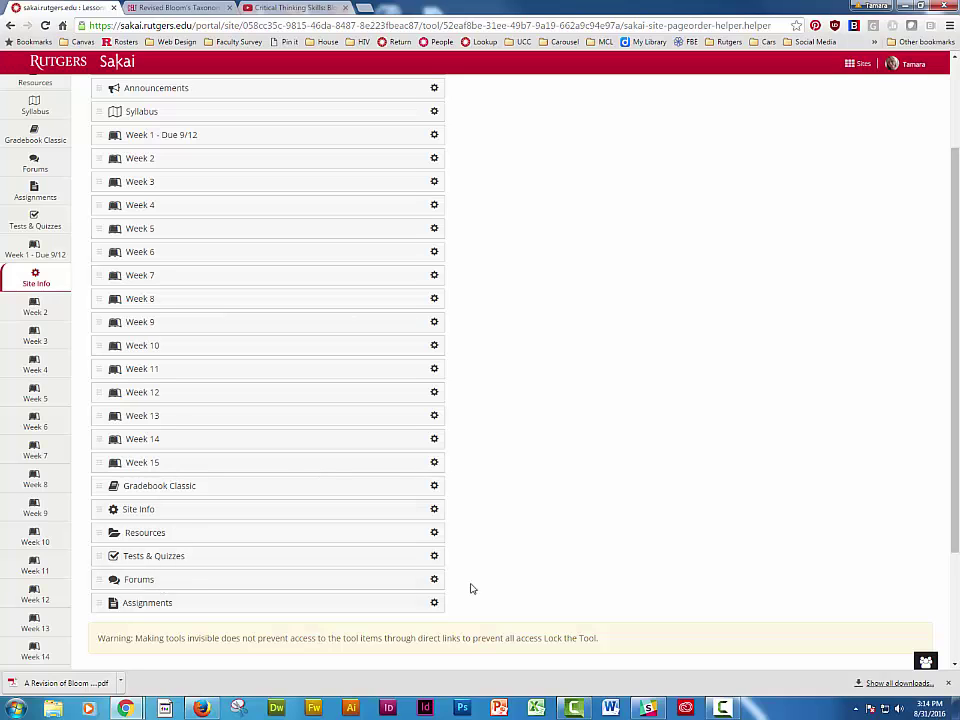
scroll(538, 542, down, 2)
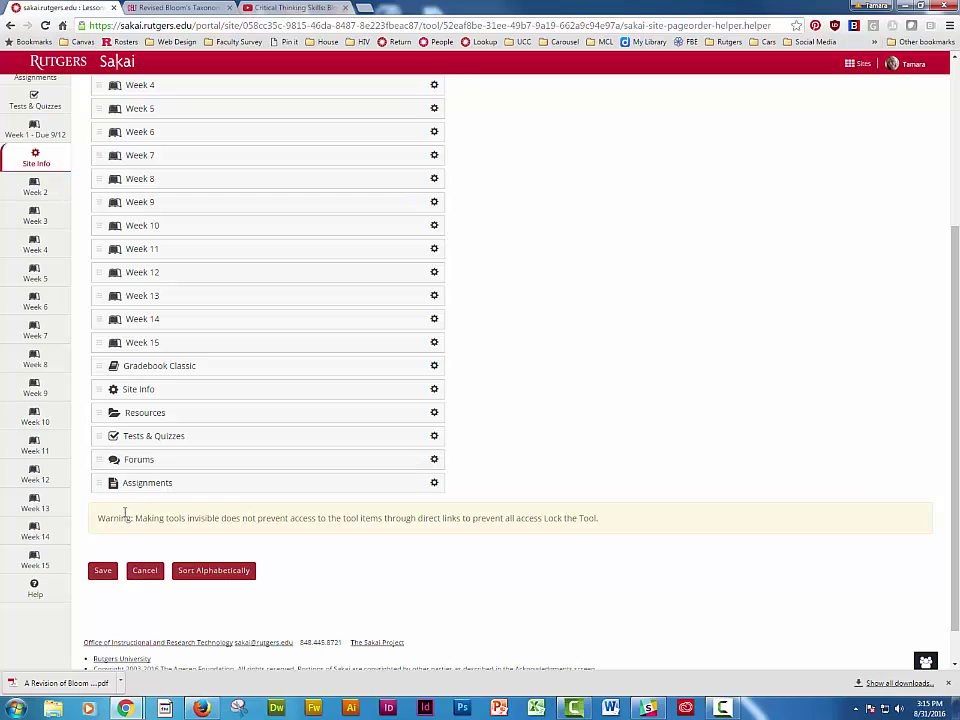
click(102, 571)
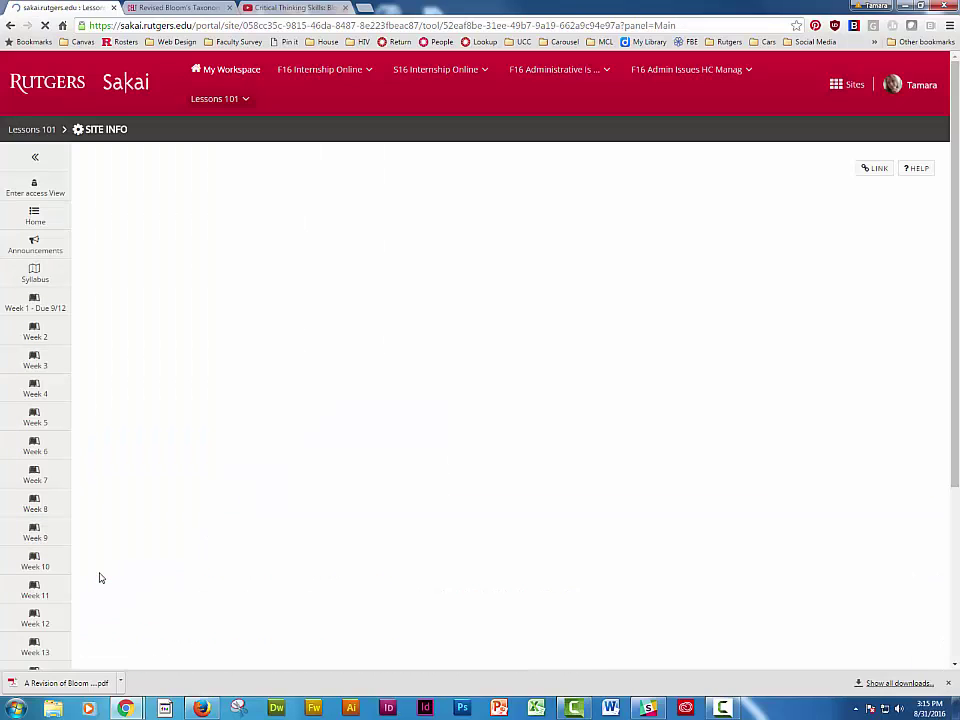